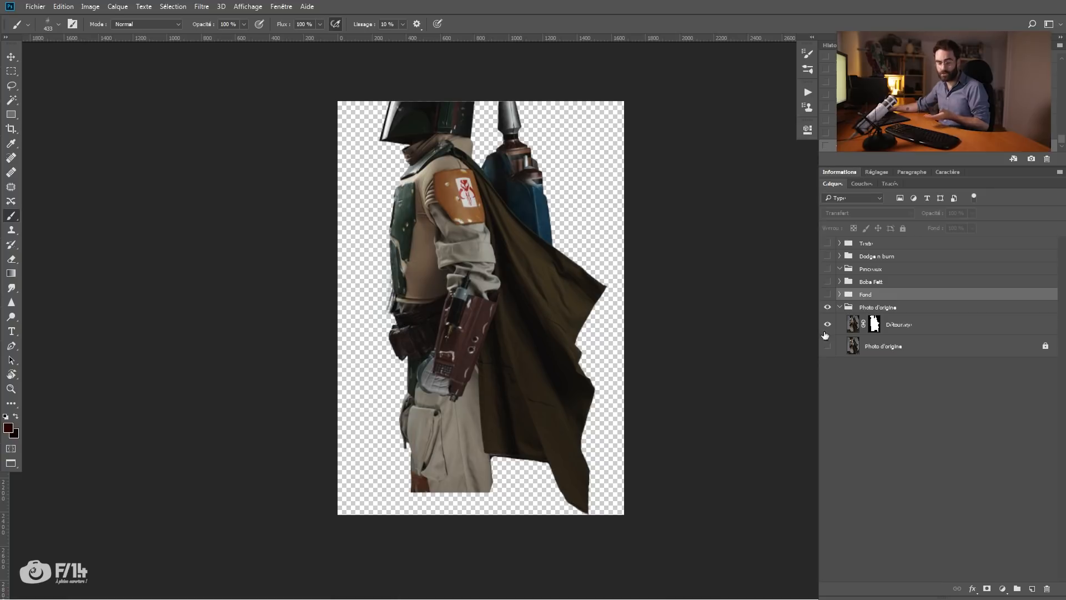
Inspect the layer mask of the cut-out layer in the Photo d'origine group, then return to the image view.
alt+click(875, 324)
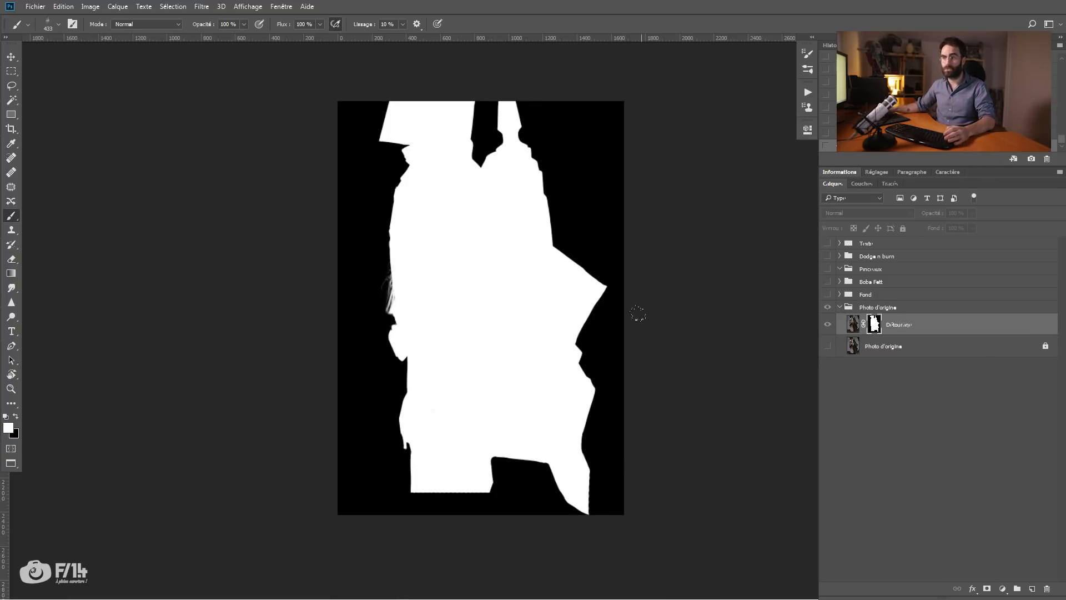
alt+click(875, 327)
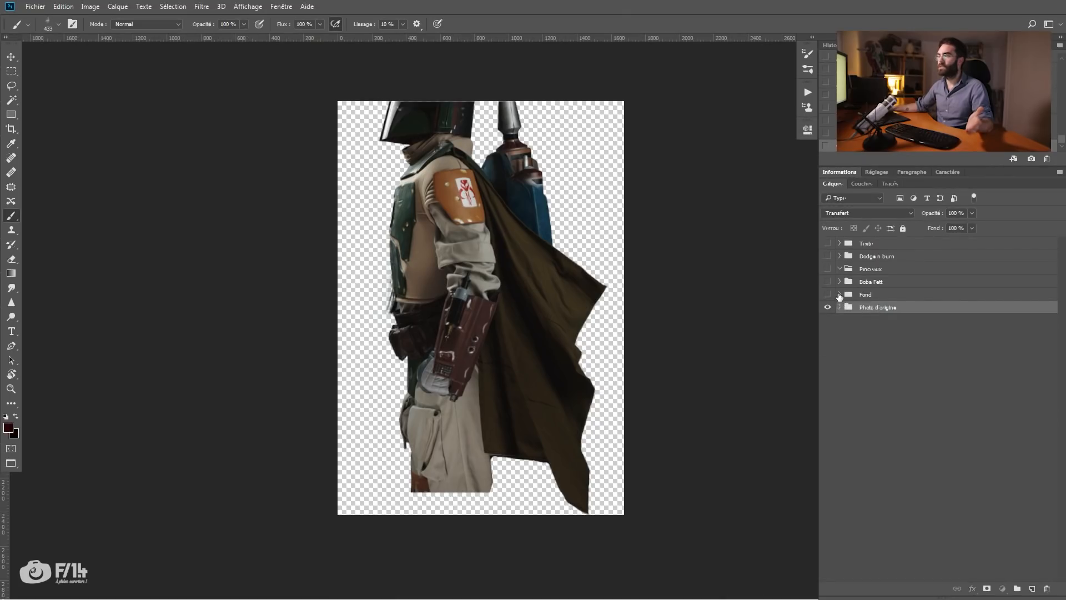
Expand the Fond group and show its Texture Fond and Fond + lumineux layers.
click(839, 295)
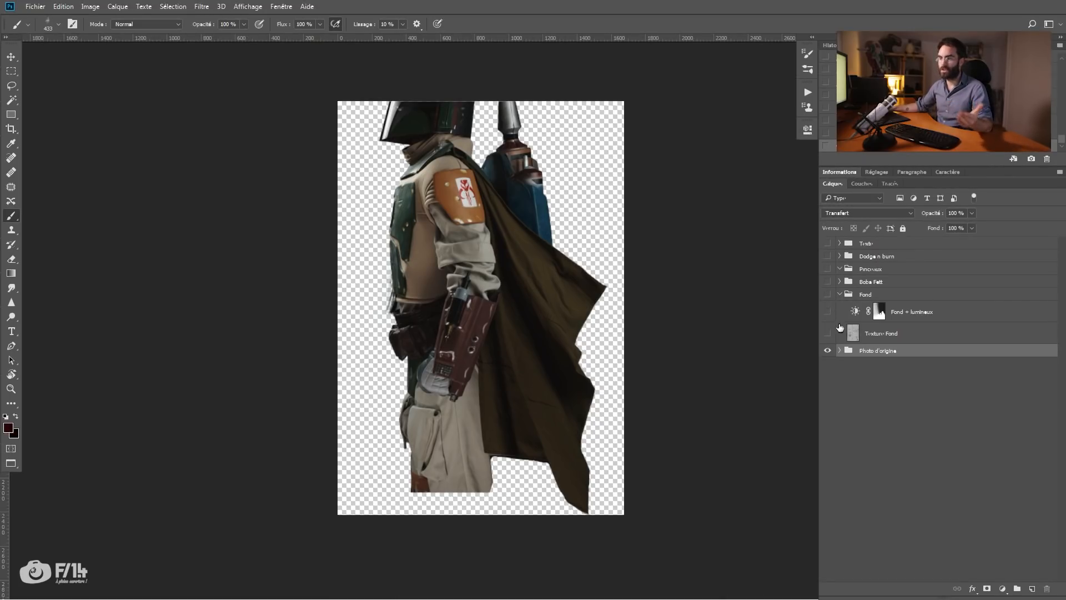
click(827, 333)
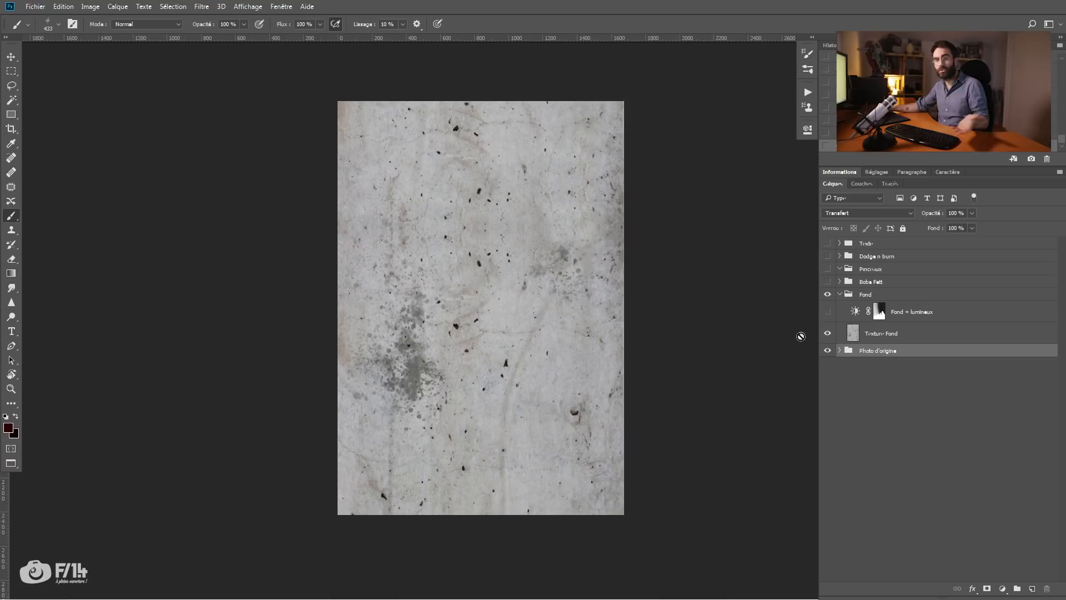
click(829, 313)
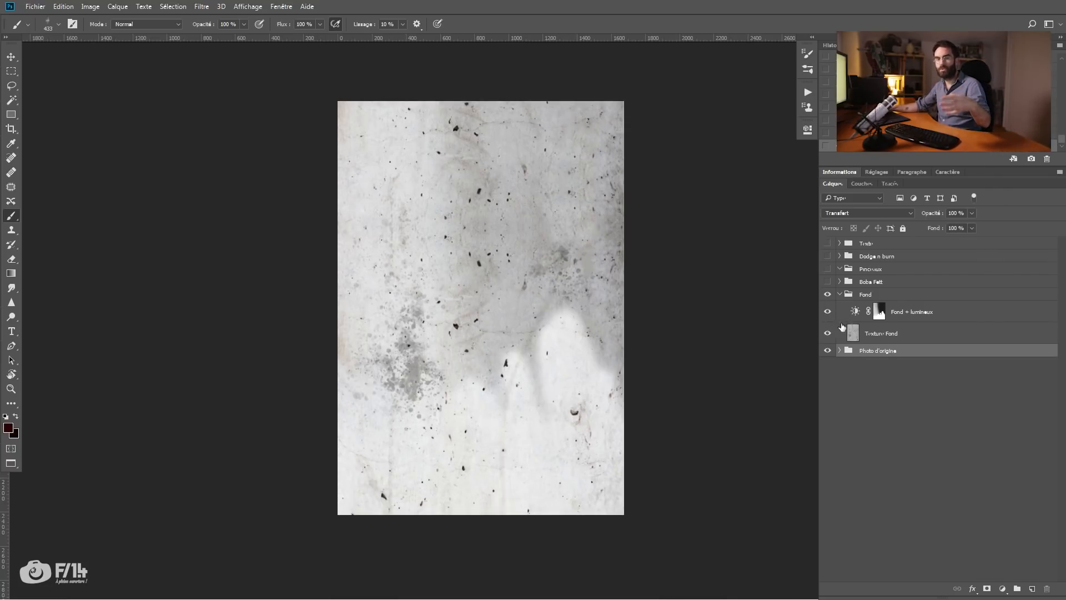
Check the brightness and contrast settings of the Fond + lumineux adjustment layer.
click(853, 320)
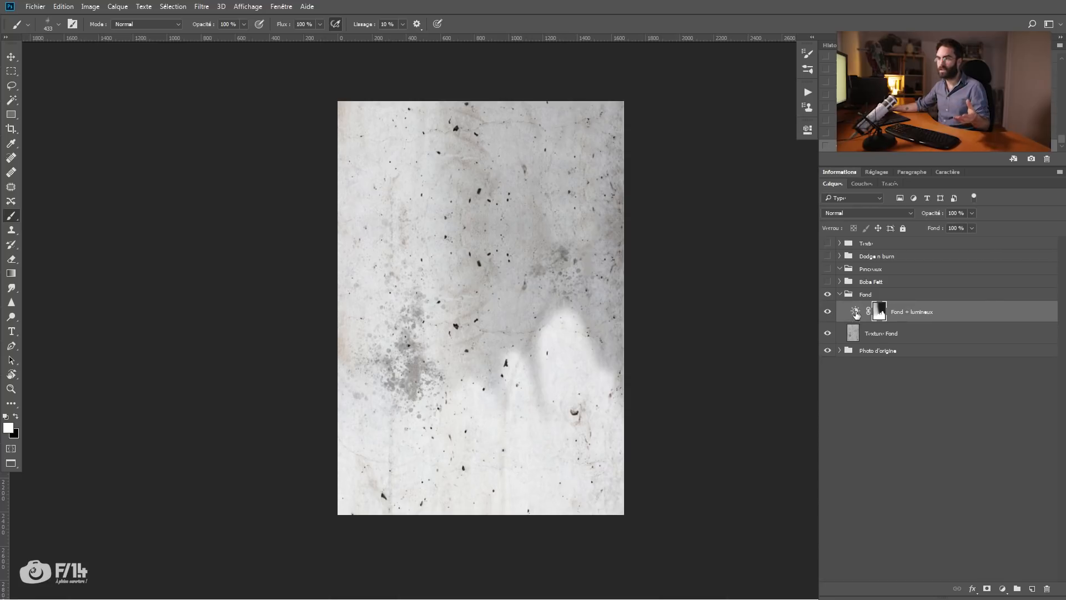
double_click(856, 313)
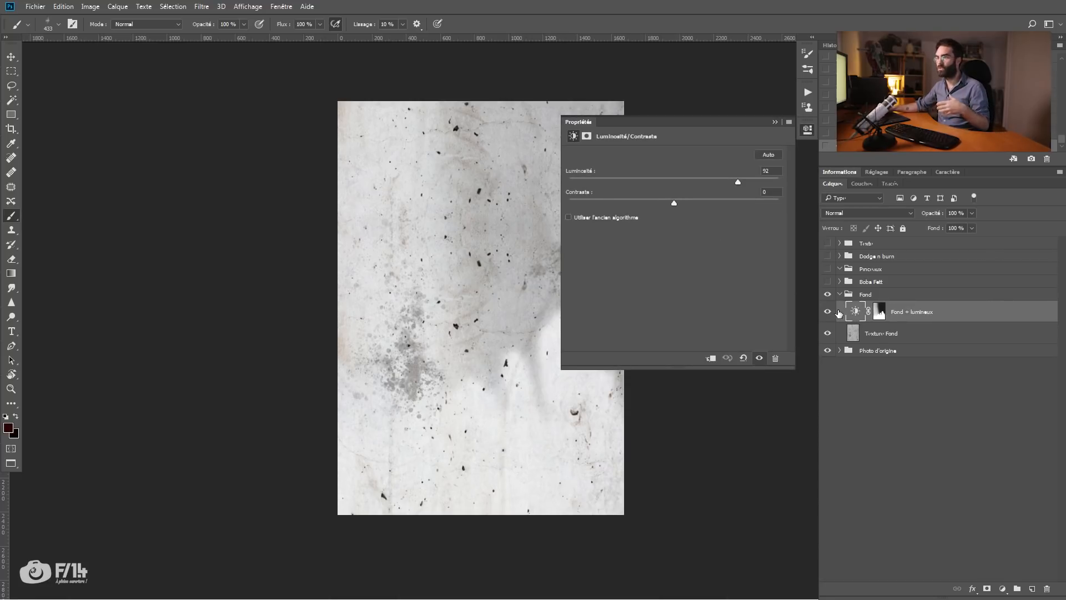
click(775, 122)
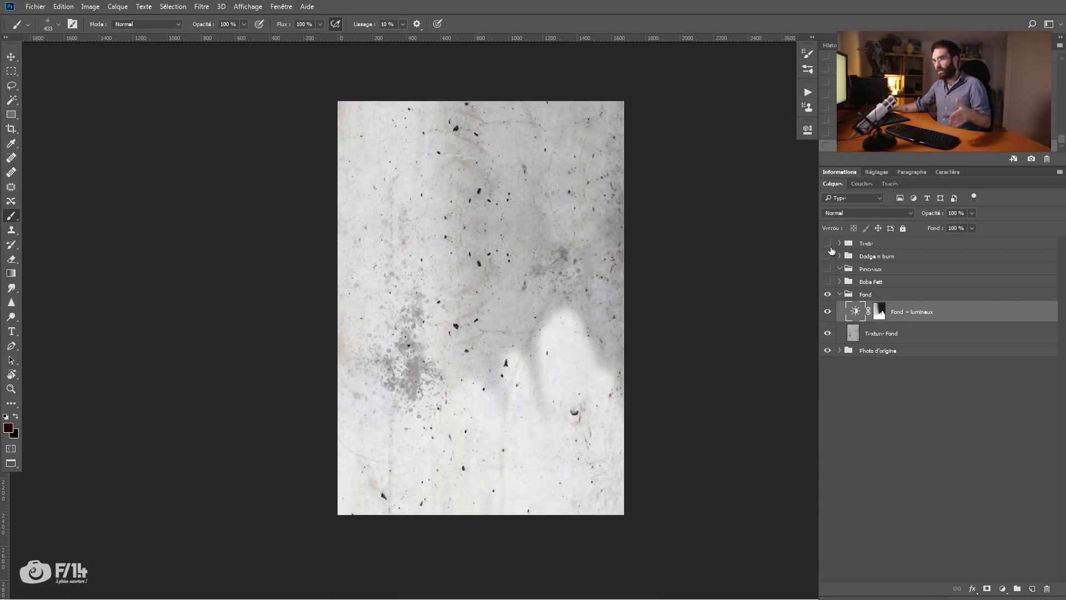
Collapse the Fond group, expand the Boba Fett group and show its Texture layer, comparing the image with and without the group.
click(840, 295)
click(840, 282)
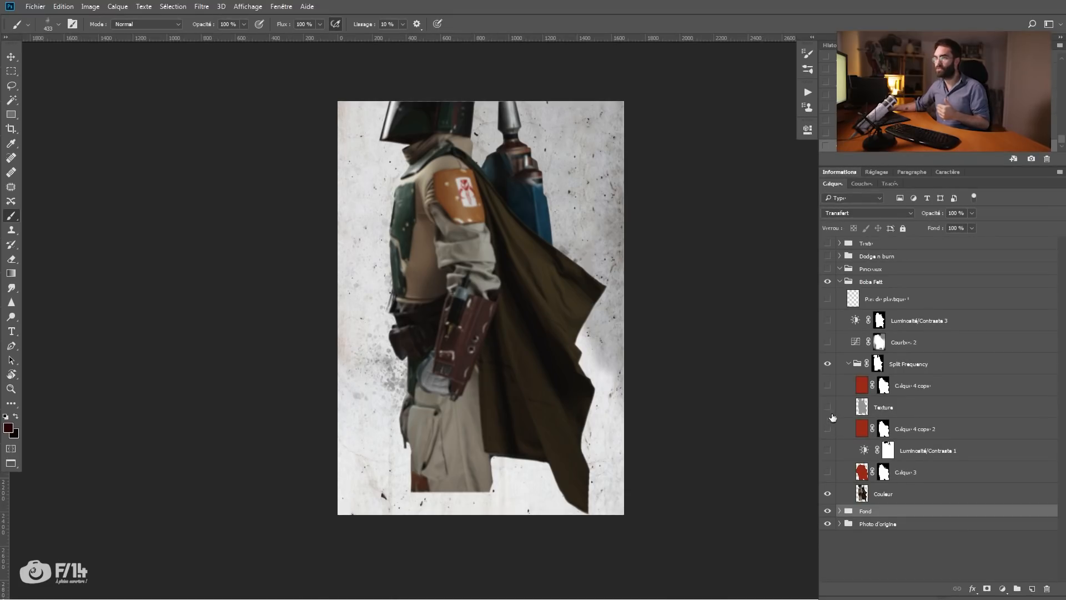
click(828, 407)
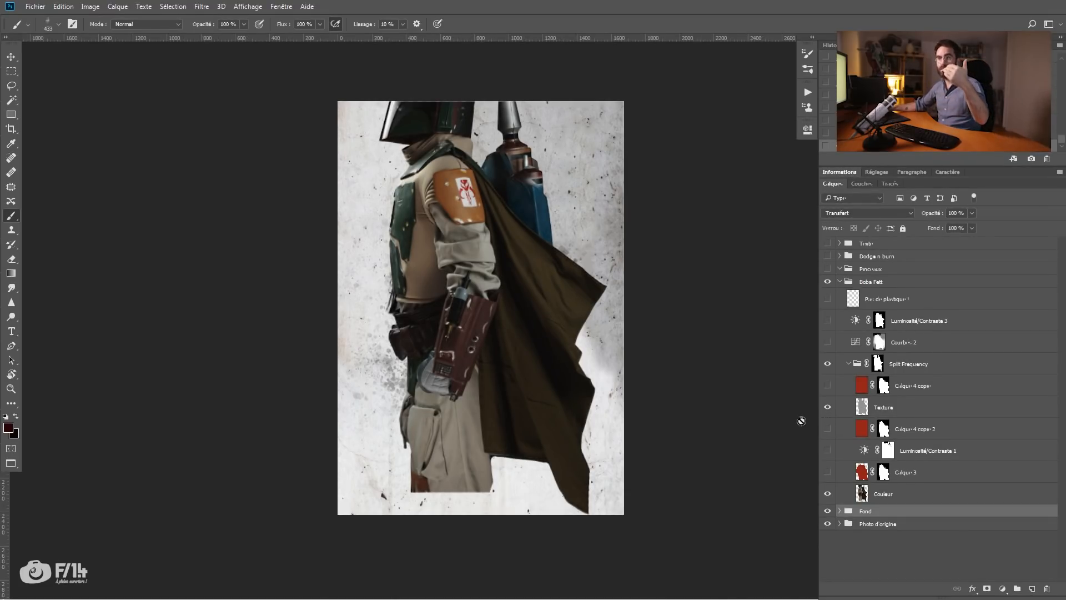
click(828, 282)
click(828, 282)
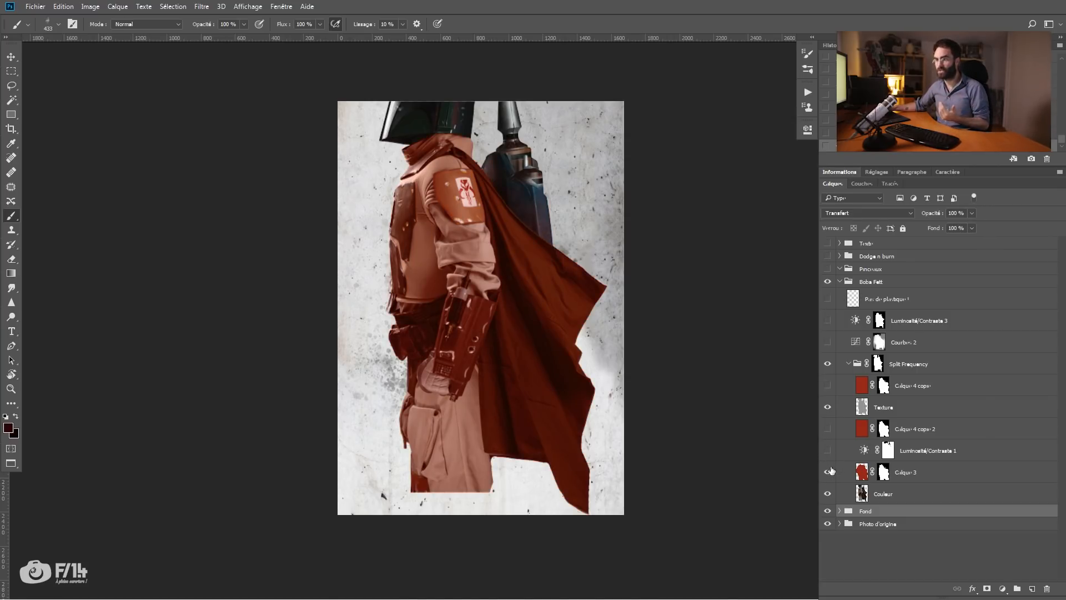
Show the Luminosité/Contraste 1 adjustment and the two red Calque 4 copy layers in the Split Frequency group.
click(828, 451)
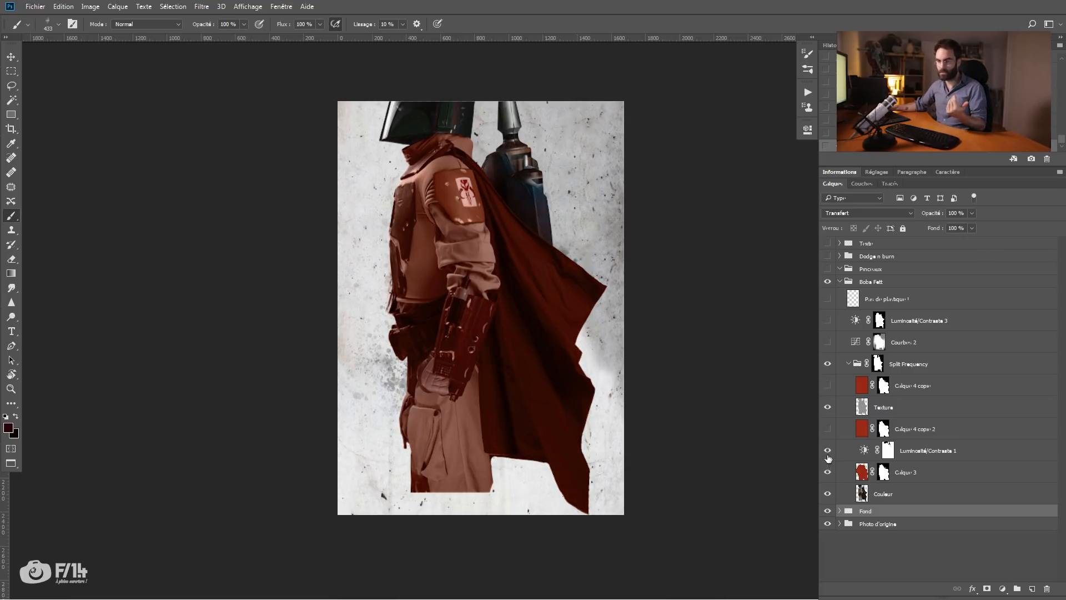
click(828, 429)
click(827, 385)
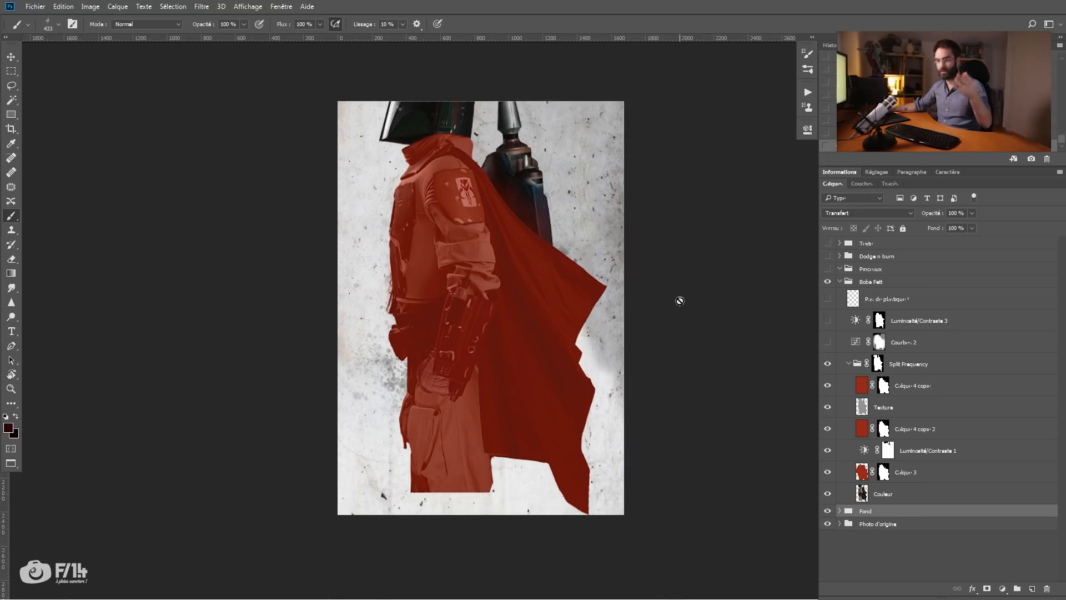
Show the Courbes 2 and Luminosité/Contraste 3 adjustment layers and review their settings.
click(827, 342)
double_click(856, 341)
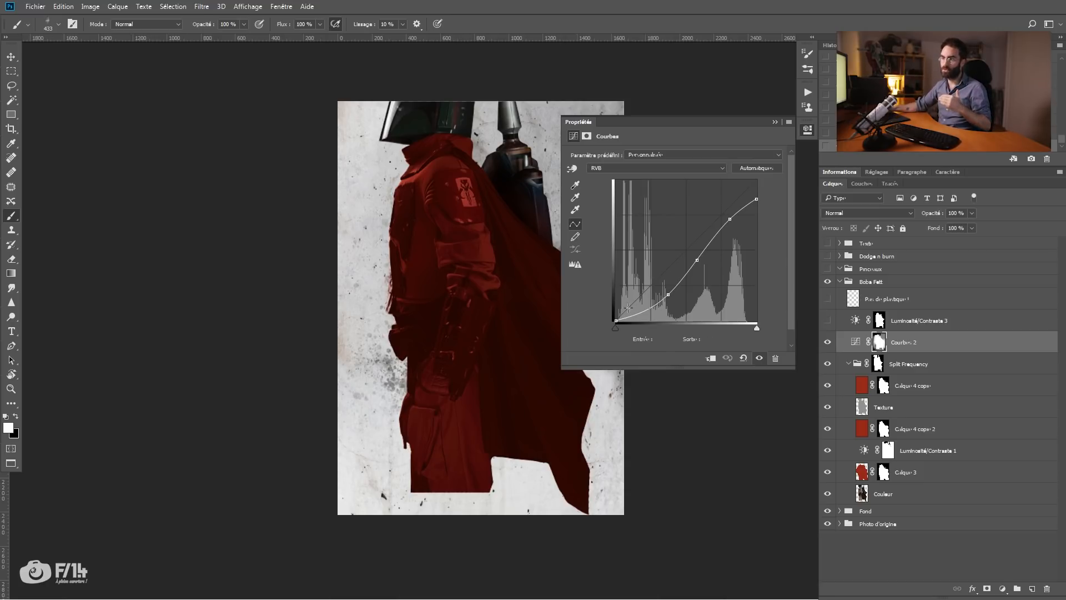
click(730, 219)
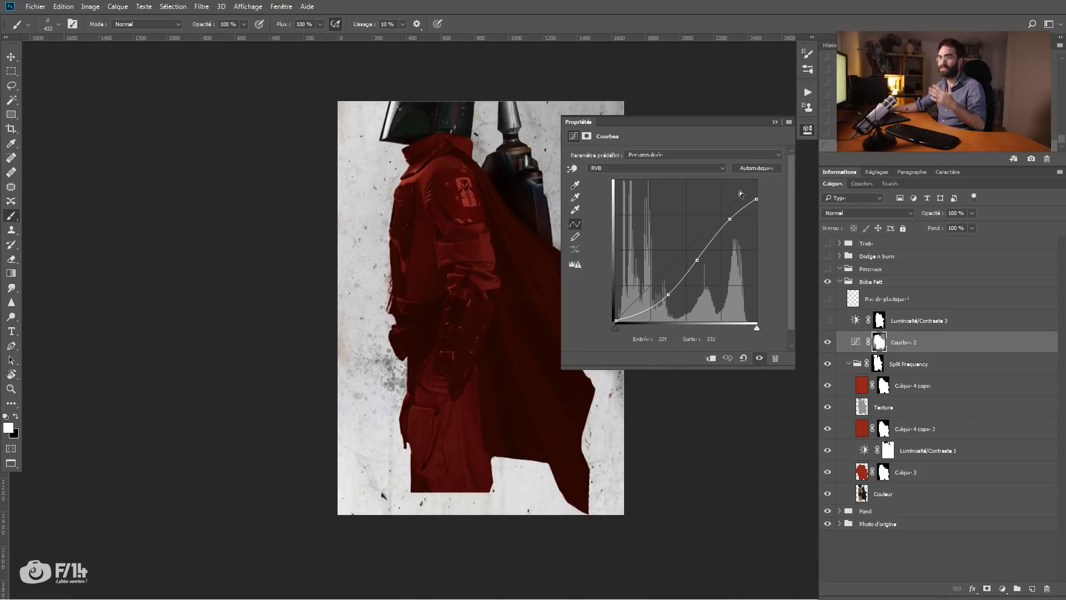
click(775, 121)
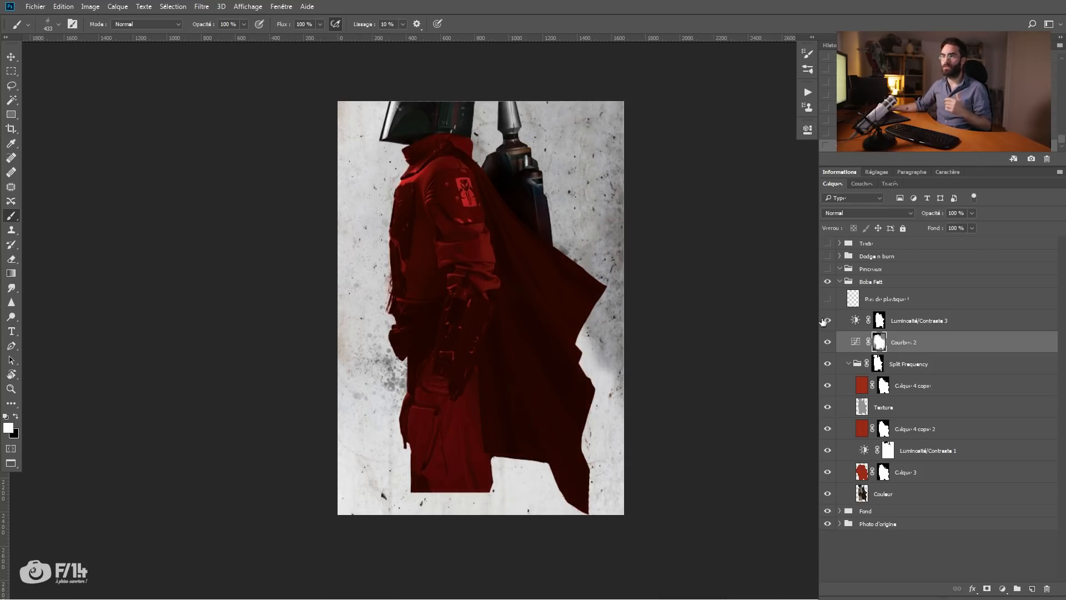
double_click(854, 320)
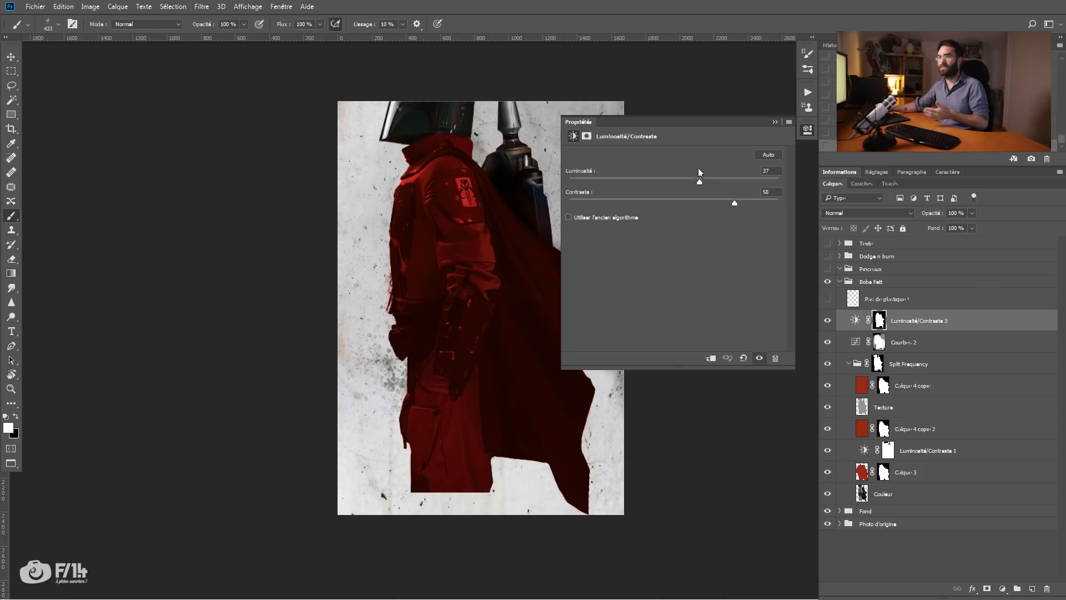
click(775, 122)
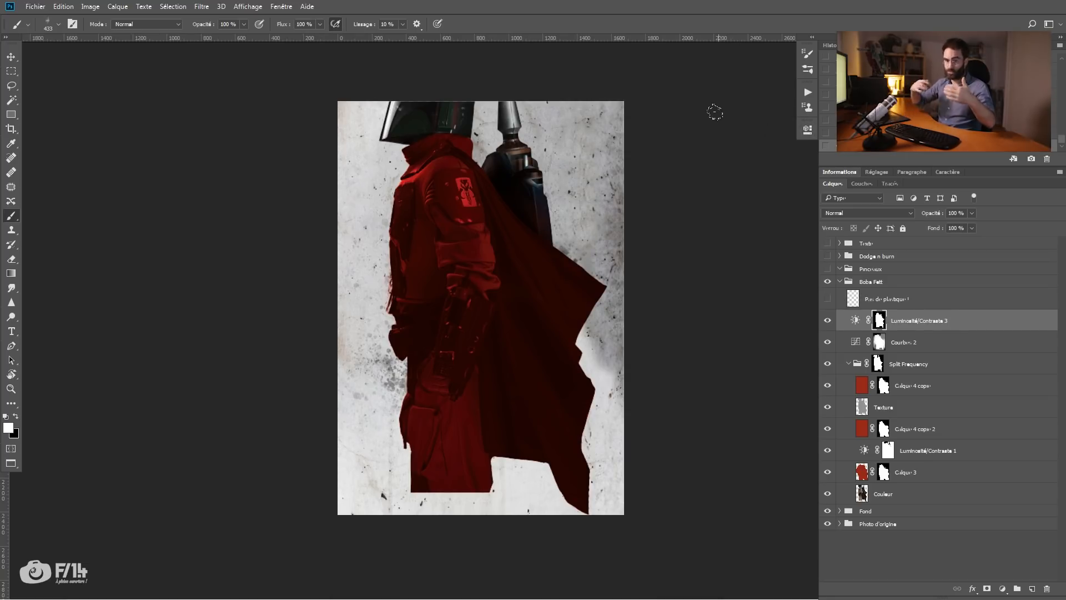
Show the topmost retouching layer in the Boba Fett group and compare the jetpack seam with and without it.
click(827, 302)
click(888, 299)
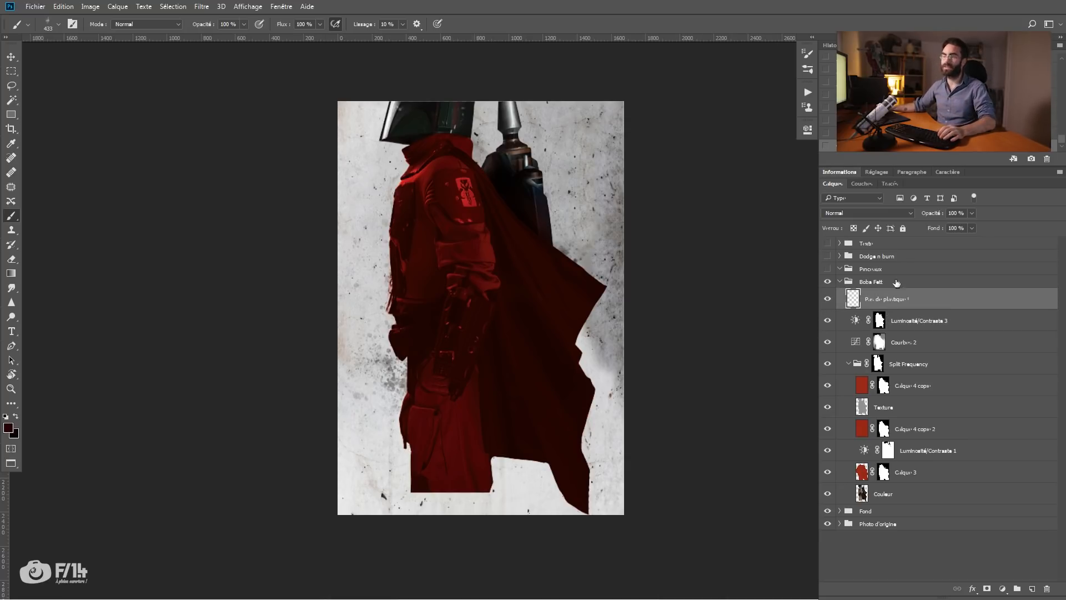
key(z)
drag(523, 107, 533, 105)
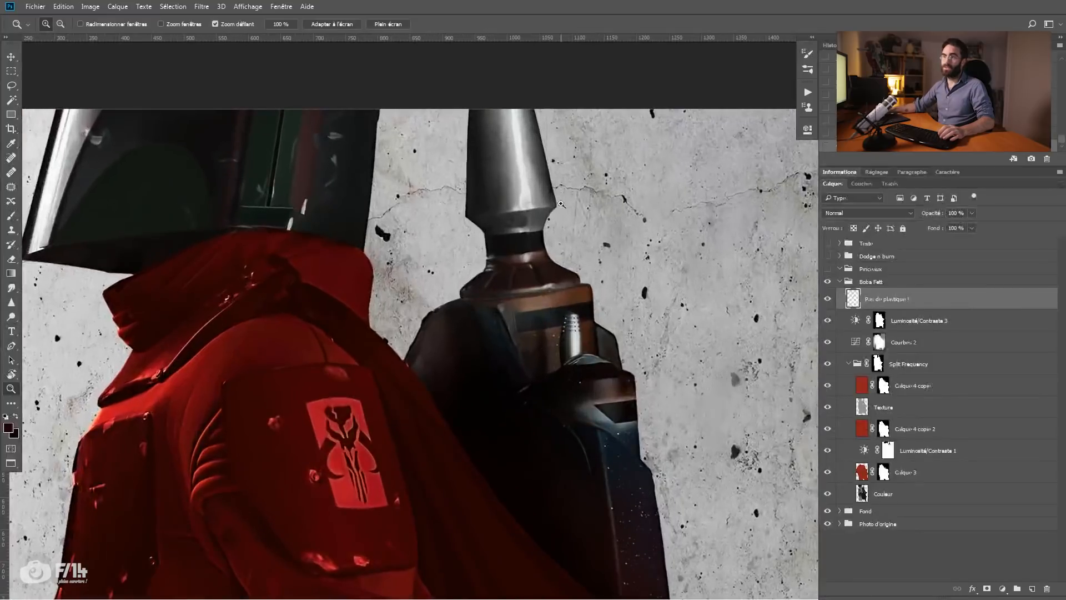
click(827, 300)
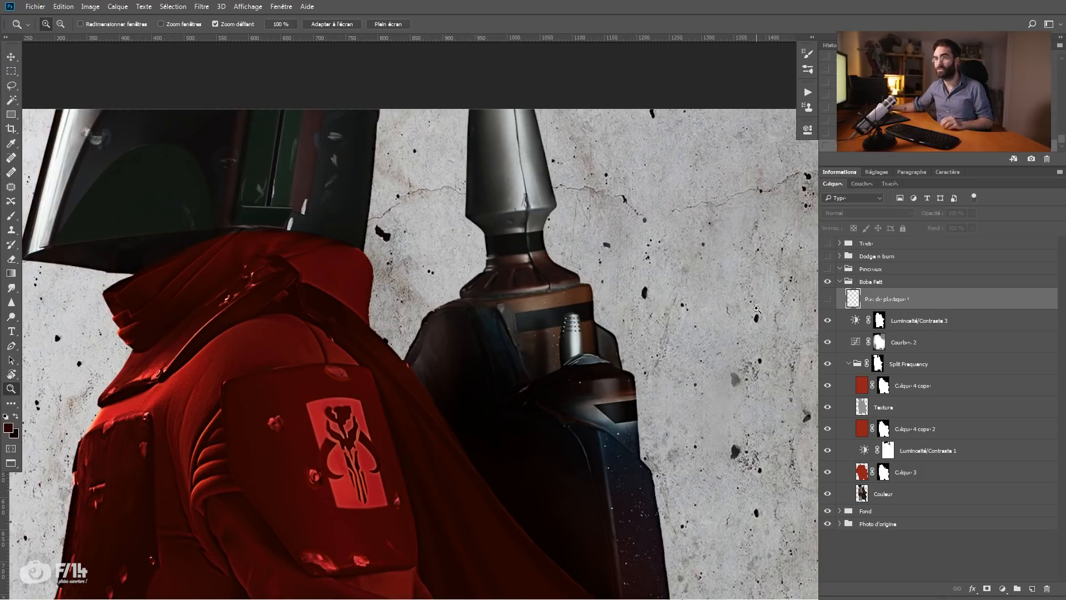
click(828, 298)
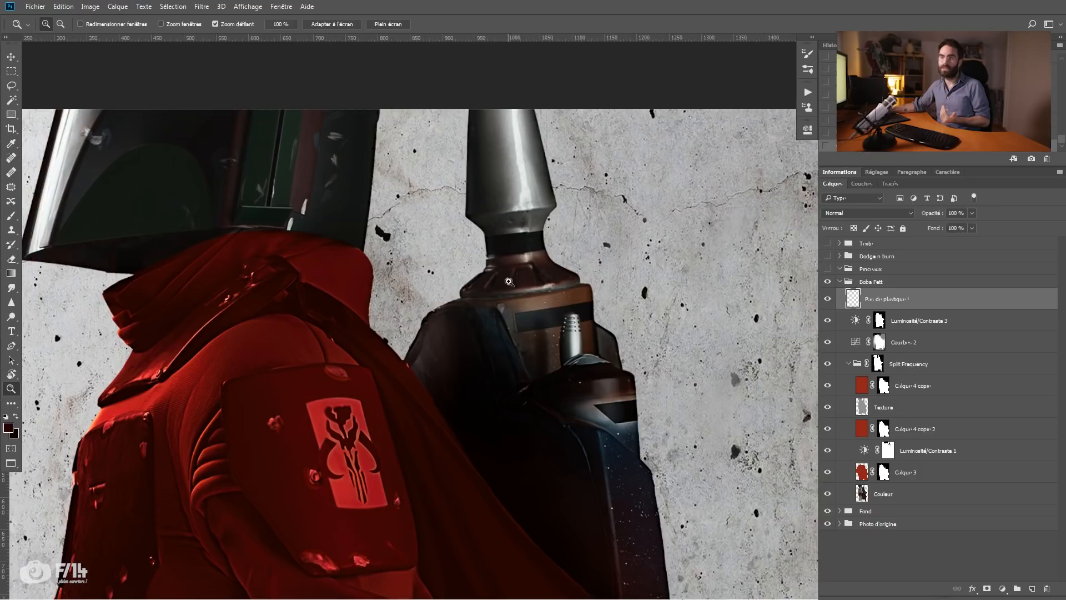
click(829, 299)
click(827, 300)
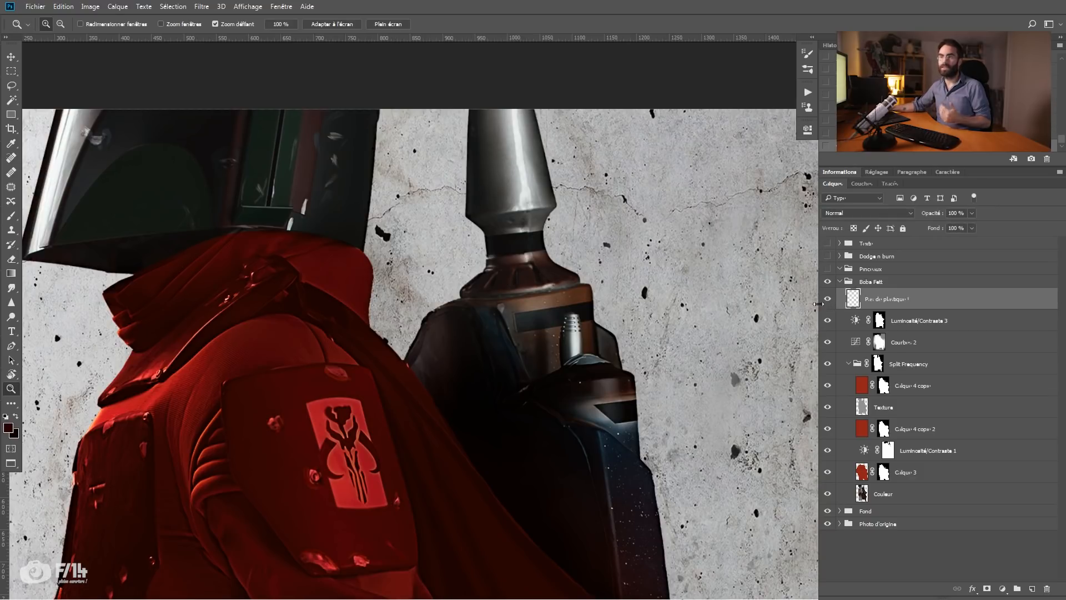
drag(543, 295, 503, 313)
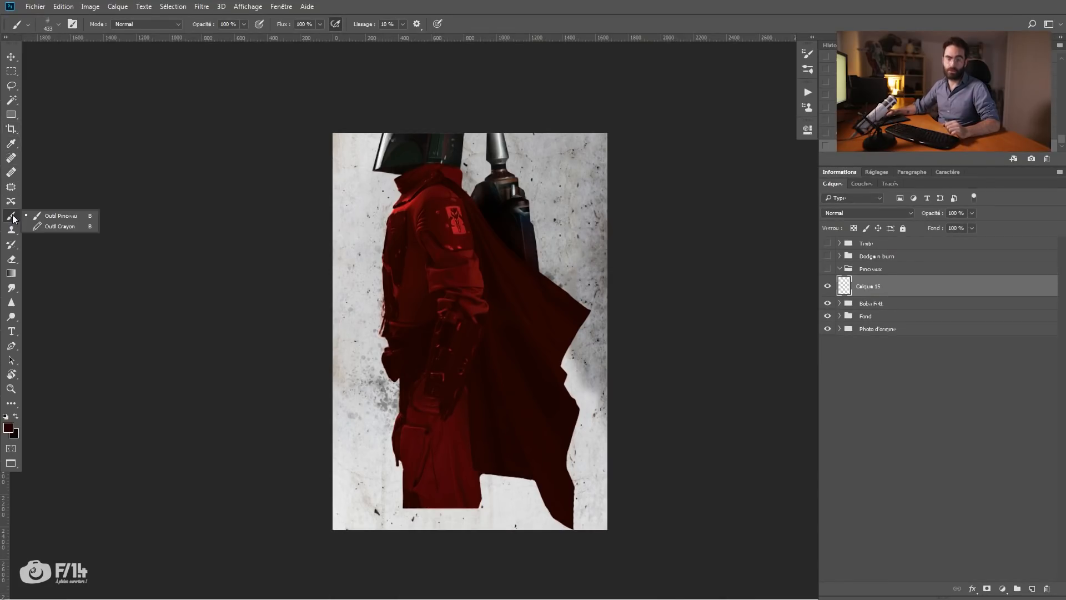
Paint white test strokes across the figure on Calque 15 with the soft round Arrondi flou brush.
right_click(500, 308)
click(493, 133)
drag(361, 275, 340, 272)
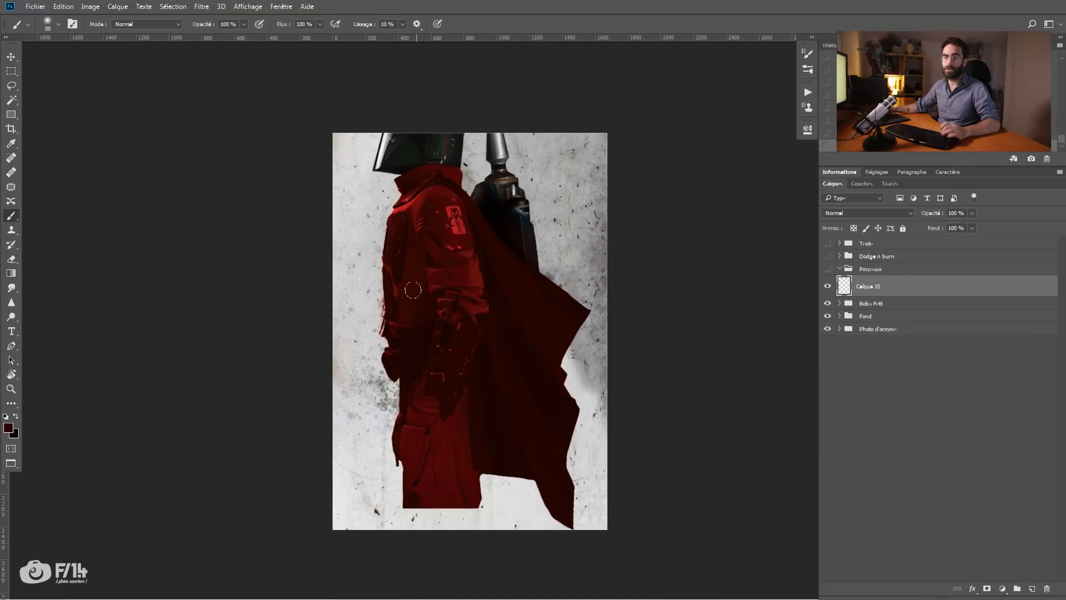
key(d)
key(x)
mouse_move(373, 190)
mouse_down()
mouse_move(411, 261)
mouse_move(398, 229)
mouse_move(479, 471)
mouse_up()
mouse_move(508, 225)
mouse_down()
mouse_move(369, 367)
mouse_move(414, 358)
mouse_move(400, 400)
mouse_move(370, 414)
mouse_move(422, 425)
mouse_move(391, 411)
mouse_up()
Set the brush to 92 px with 100 % hardness and paint a test stroke near the figure's collar.
right_click(454, 228)
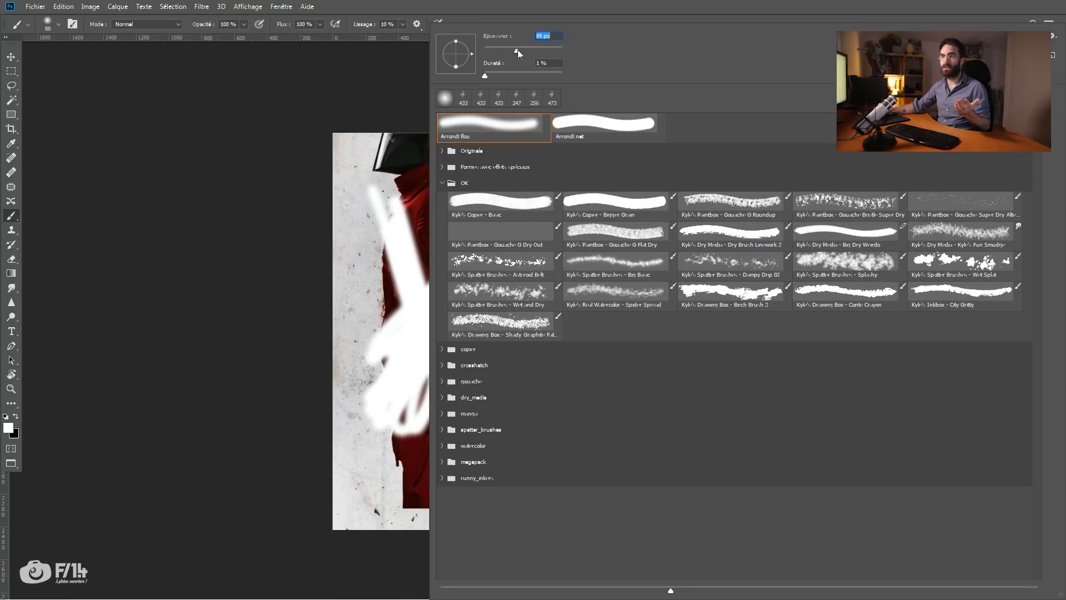
drag(489, 75, 605, 78)
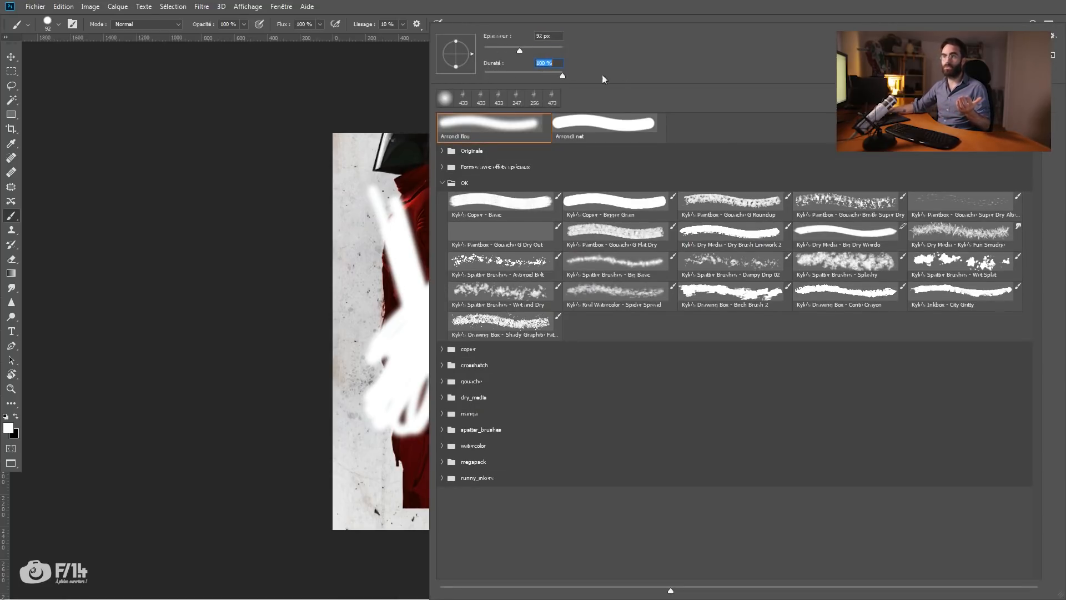
mouse_move(408, 181)
mouse_down()
mouse_move(428, 229)
mouse_move(439, 206)
mouse_up()
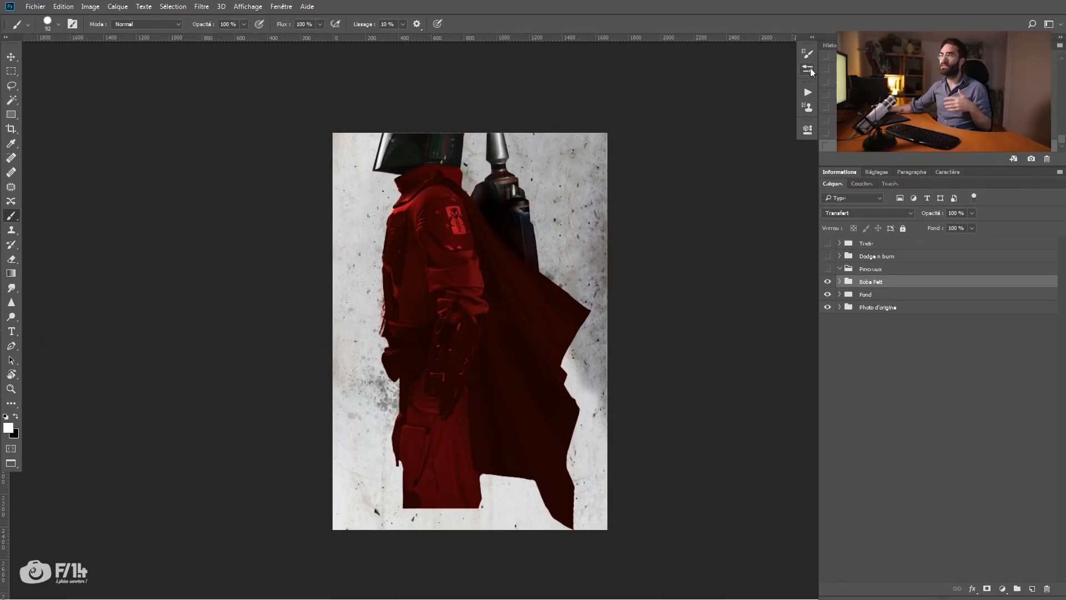
Look through the Originale brush presets and the brush tip settings, then return to the list of brush groups.
click(807, 69)
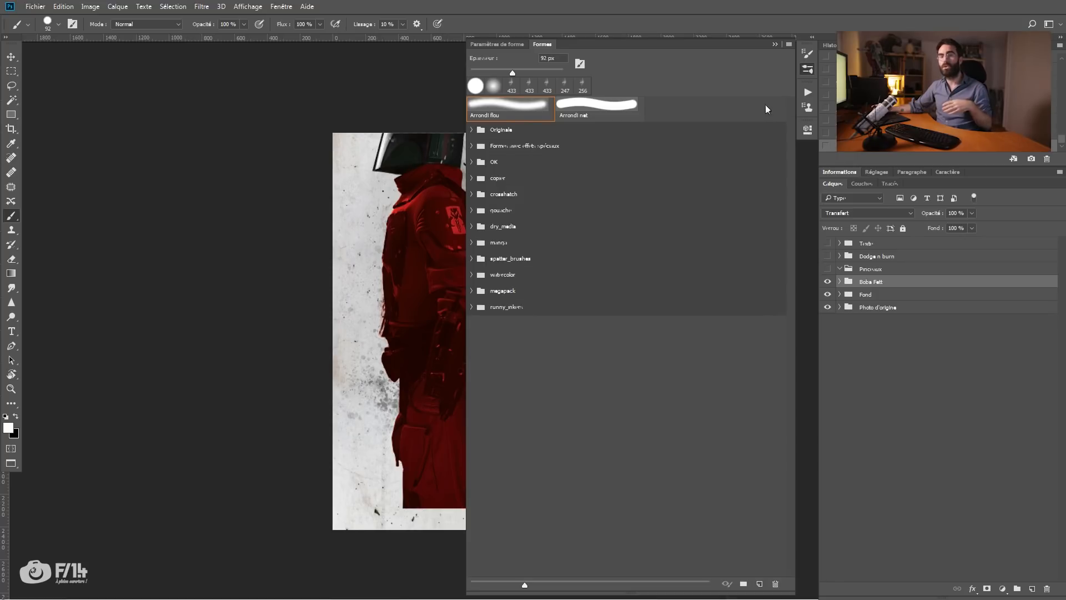
click(472, 130)
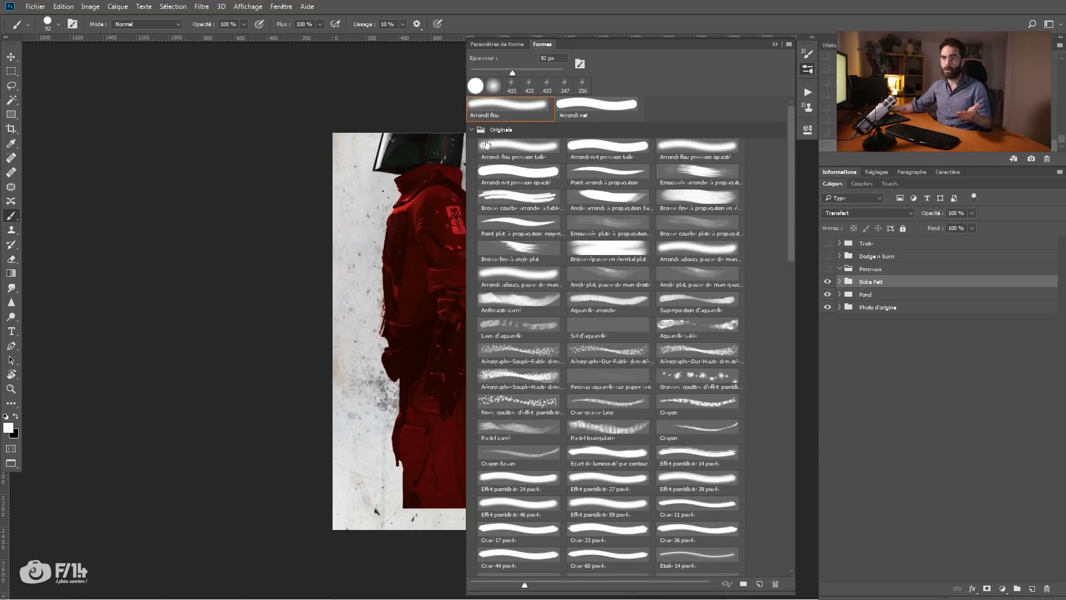
click(497, 44)
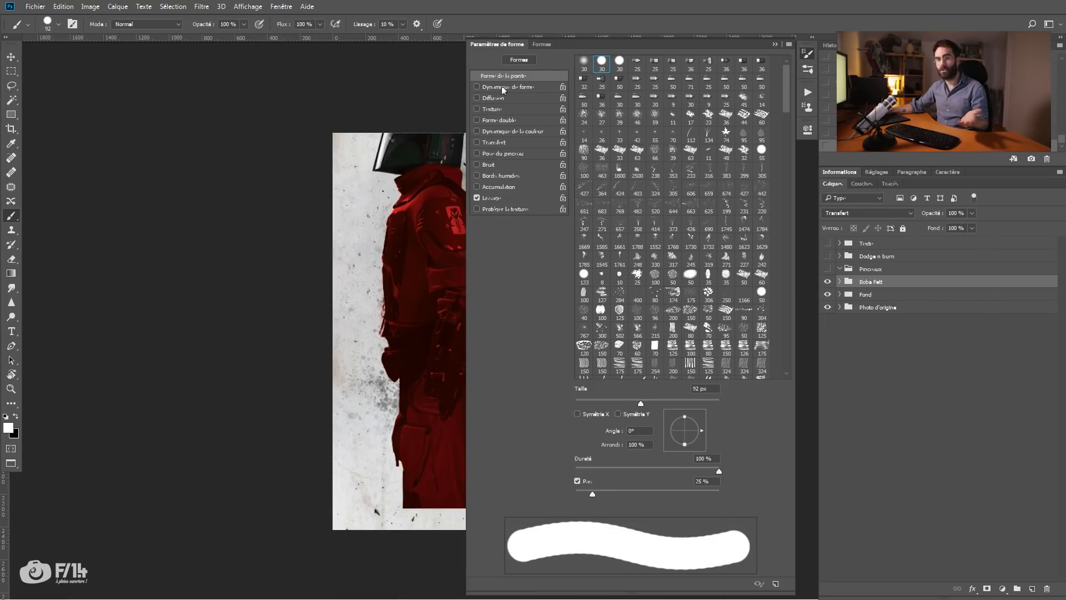
click(542, 44)
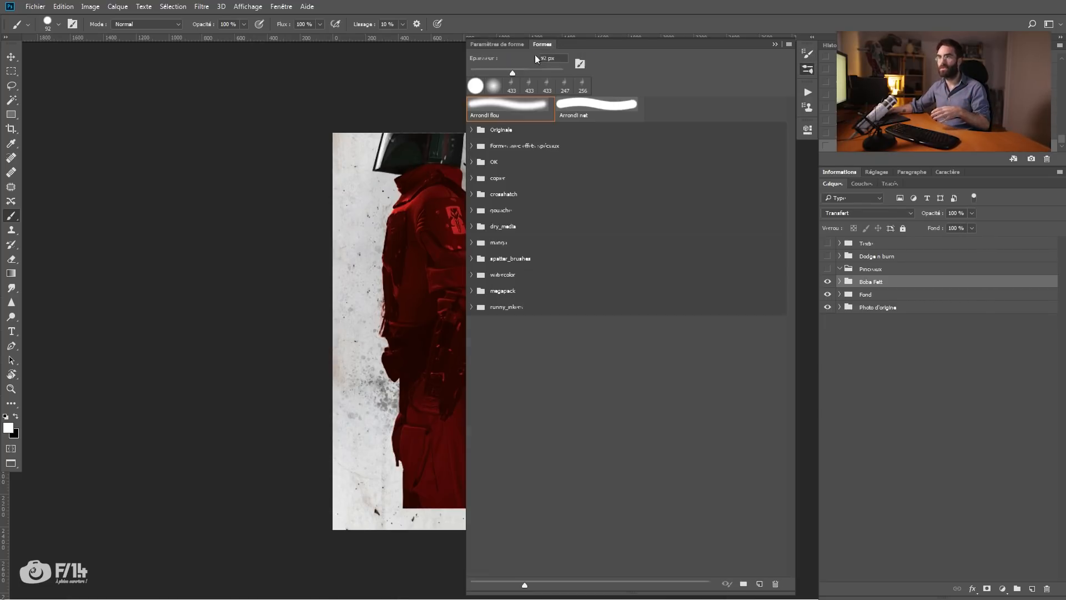
Open Adobe's brush download page in the browser with Obtenir plus de formes and browse the available brush packs.
click(788, 44)
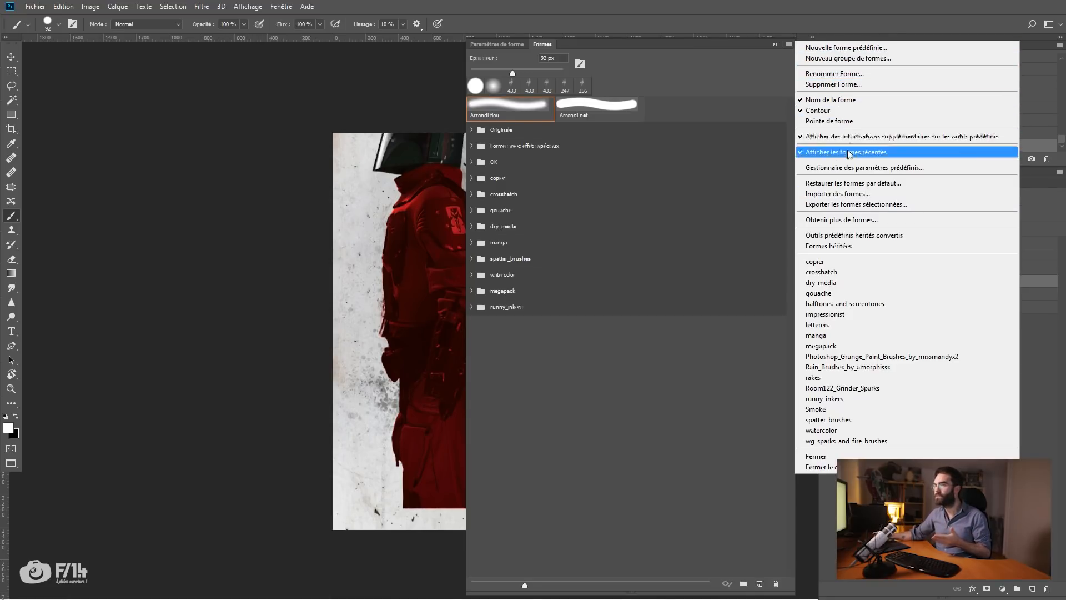
click(846, 222)
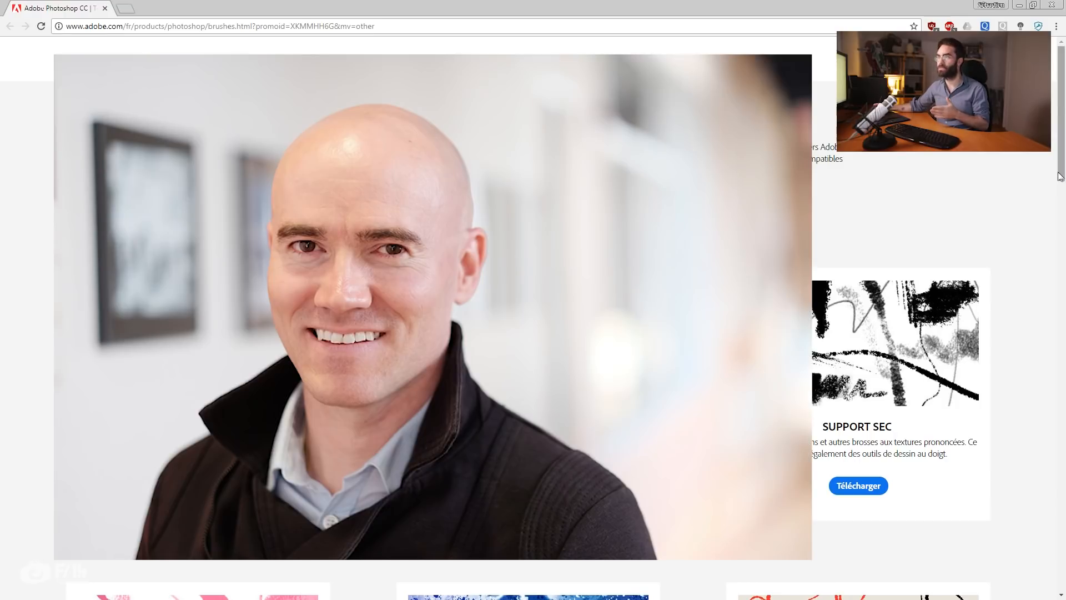
scroll(994, 344, down, 15)
scroll(1023, 455, down, 5)
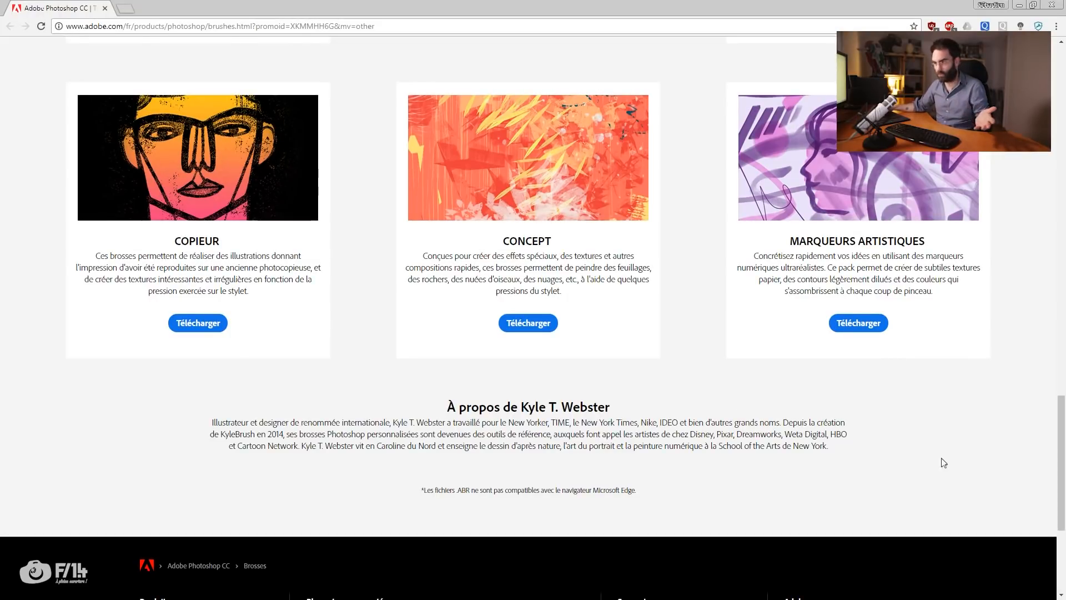
Browse back through Adobe's brush packs and download the Brosses Manga pack.
scroll(1051, 477, up, 15)
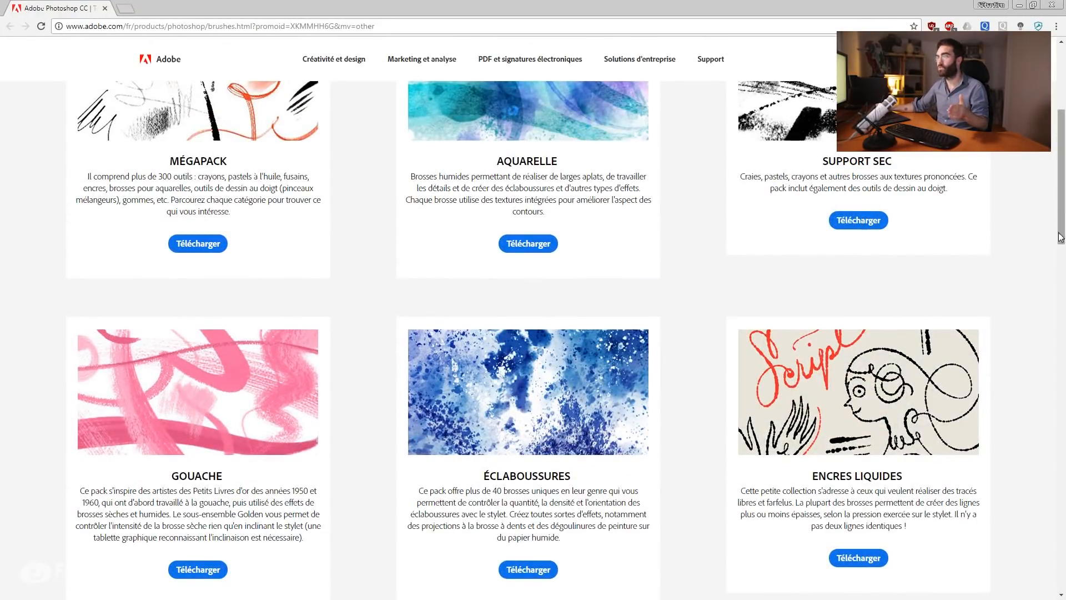
scroll(1057, 186, up, 3)
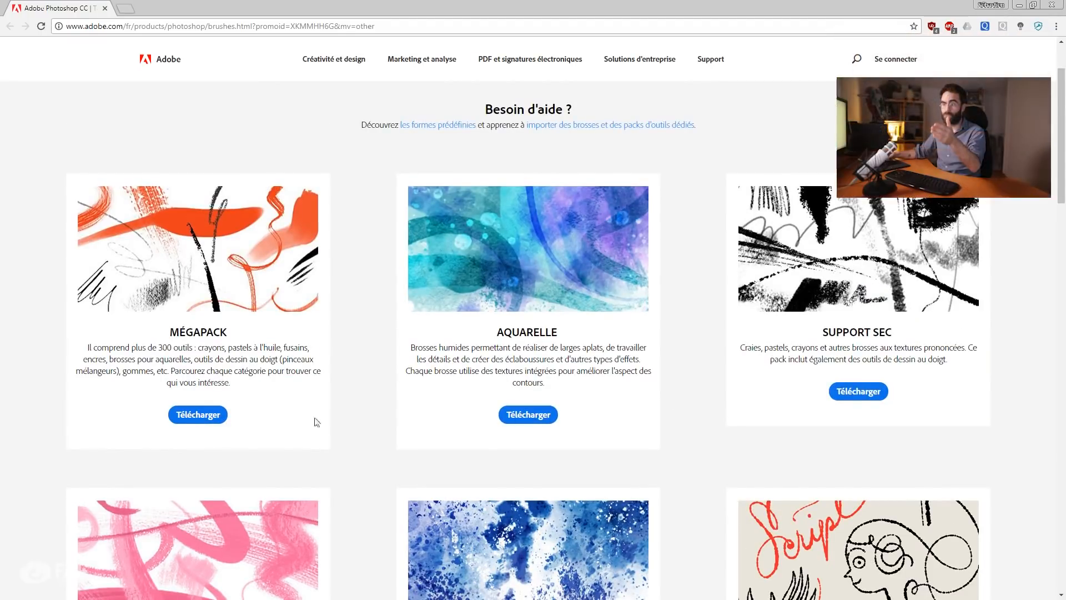
scroll(1062, 214, up, 1)
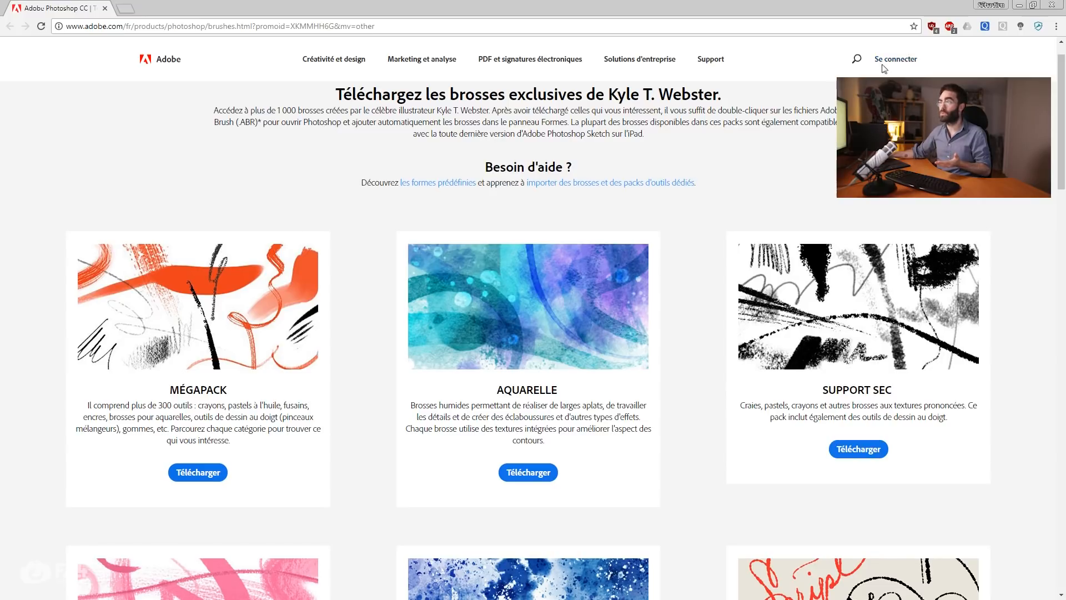
scroll(1062, 200, down, 1)
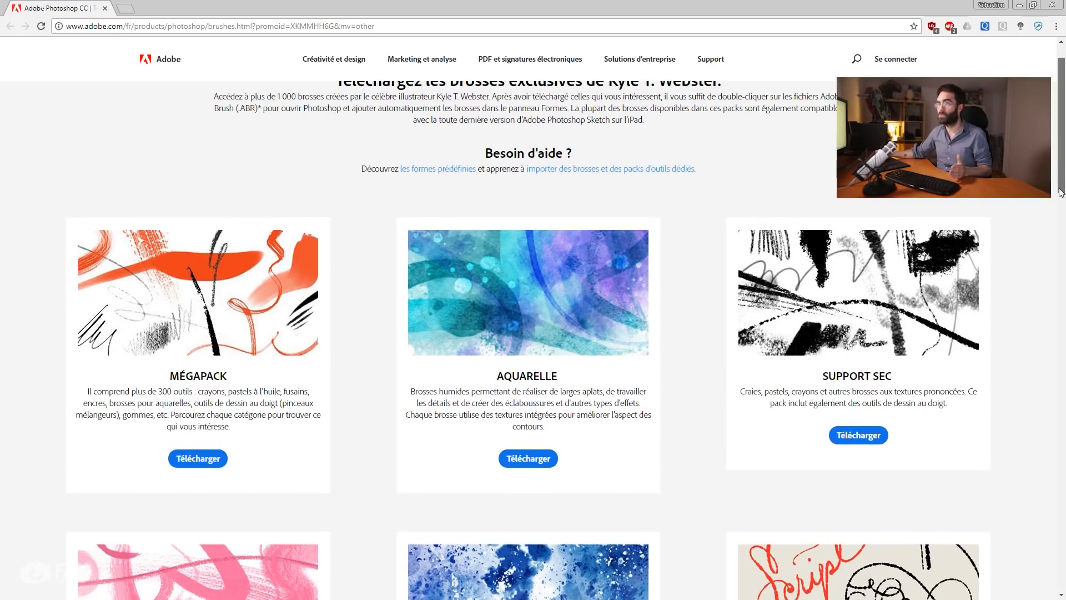
scroll(1061, 196, down, 3)
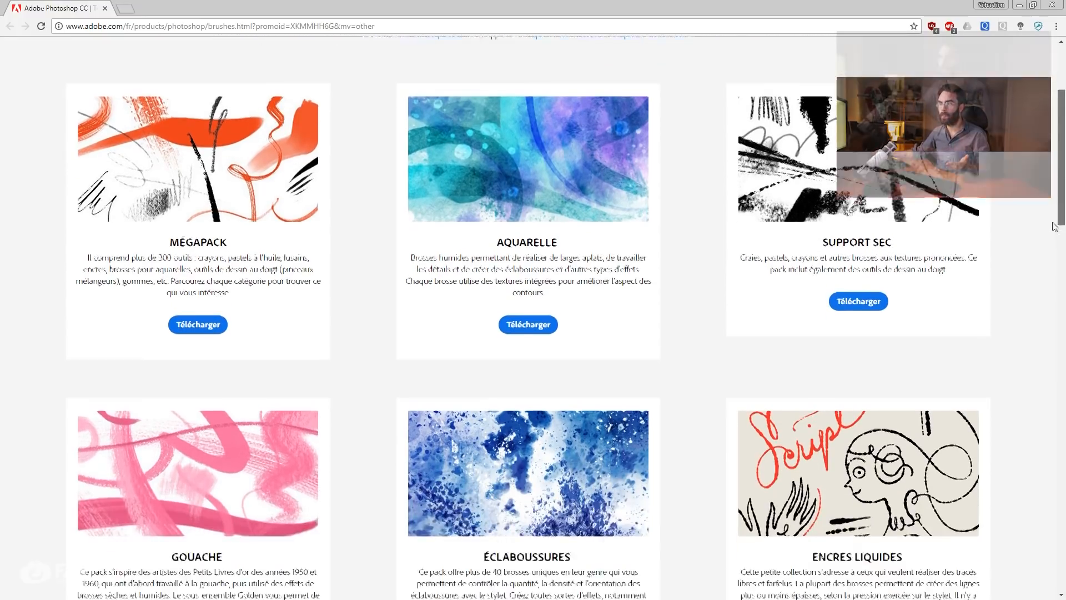
scroll(1052, 253, down, 12)
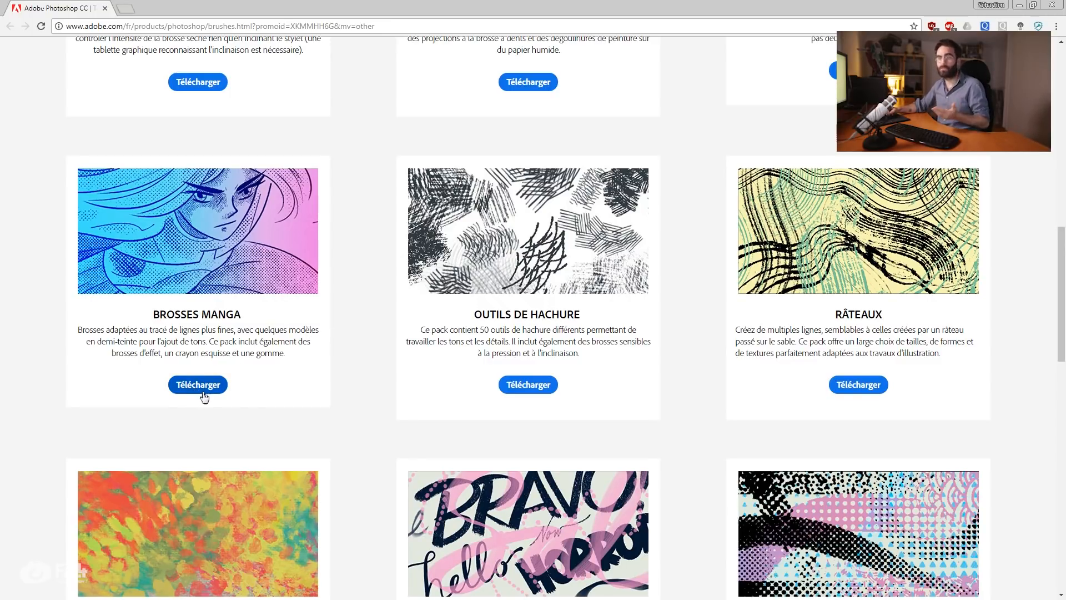
click(210, 391)
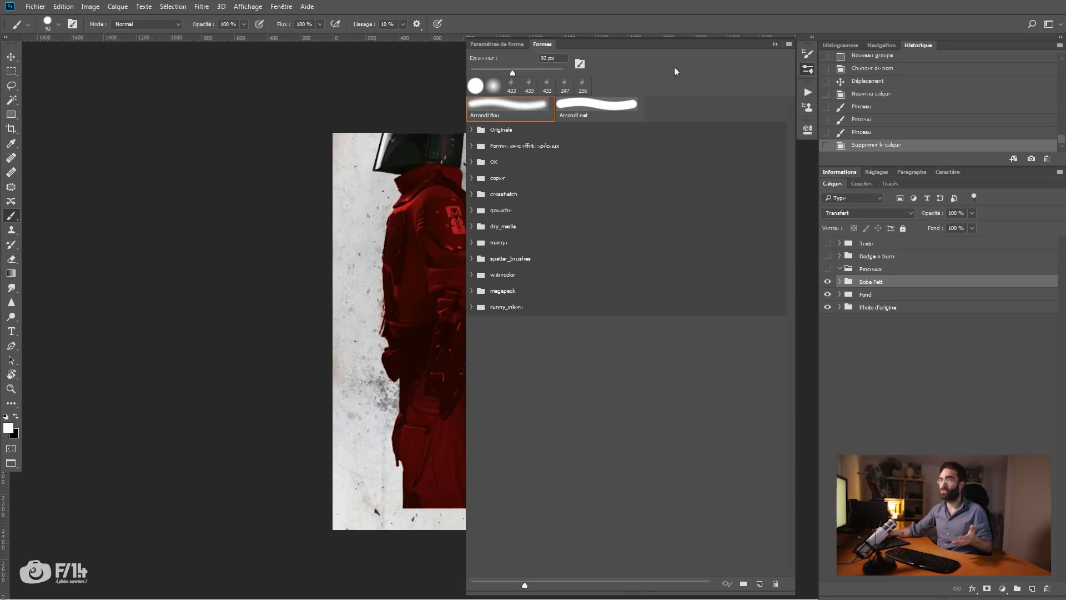
In the brush import dialog, move manga.abr from the LIGHTROOM (G:) drive into the Adobe Photoshop CC 2018 Presets Brushes folder.
click(788, 44)
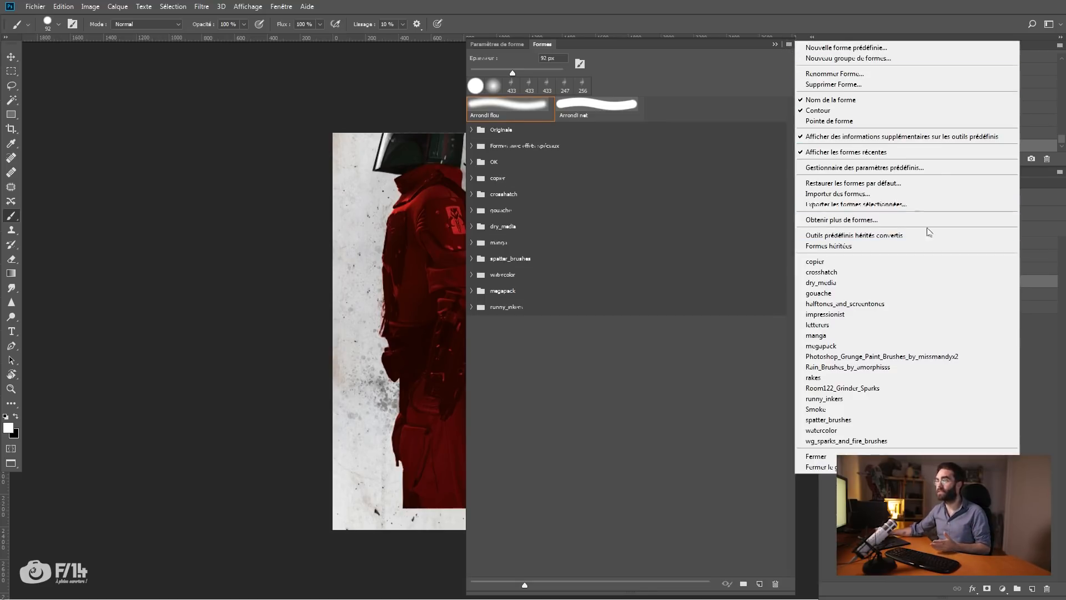
click(839, 195)
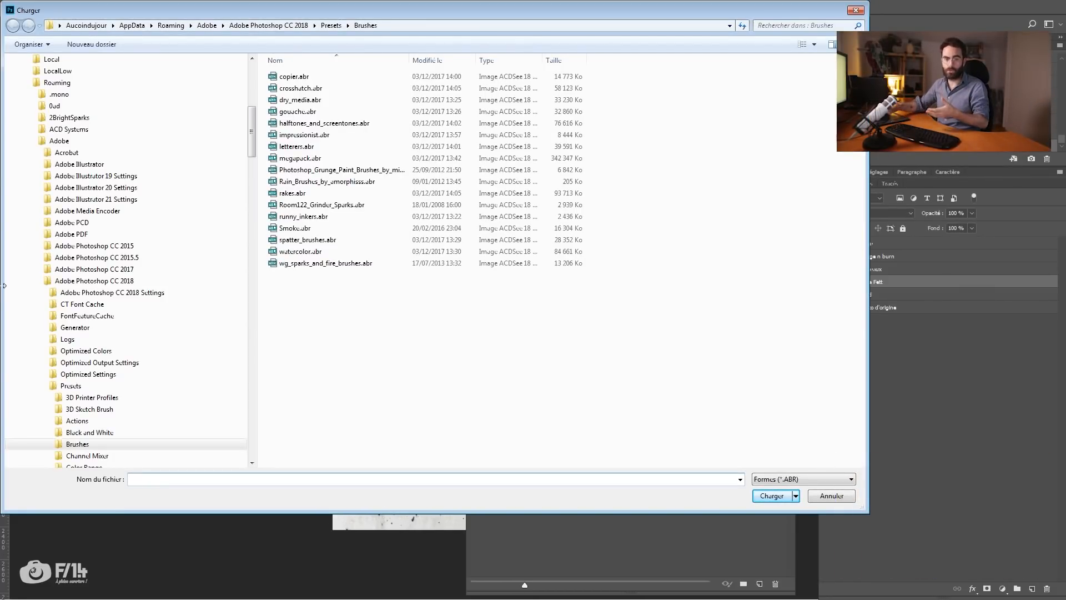
drag(251, 131, 254, 427)
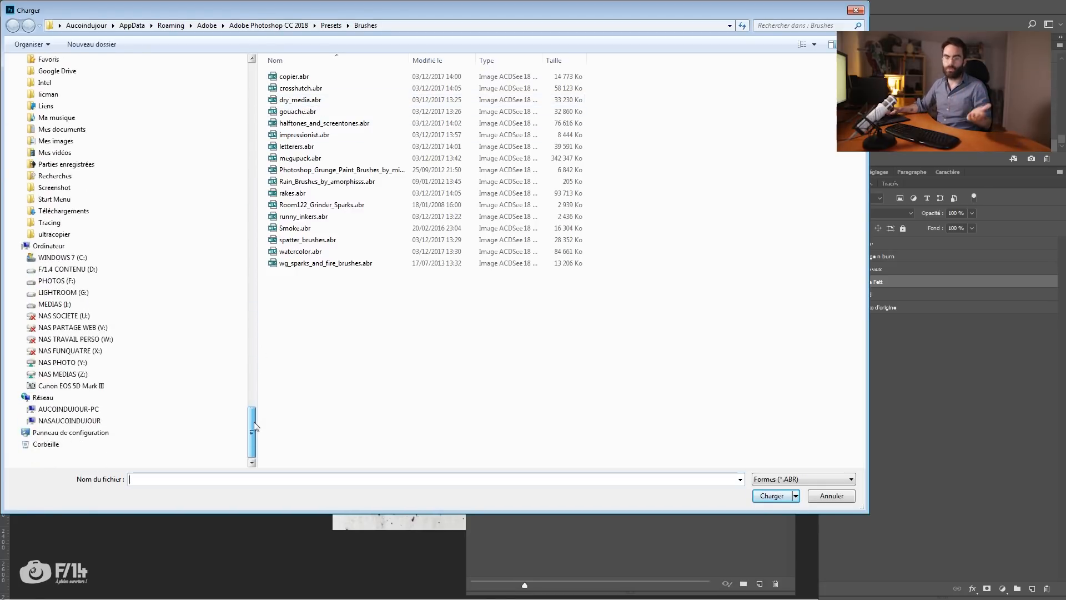
click(73, 295)
click(312, 172)
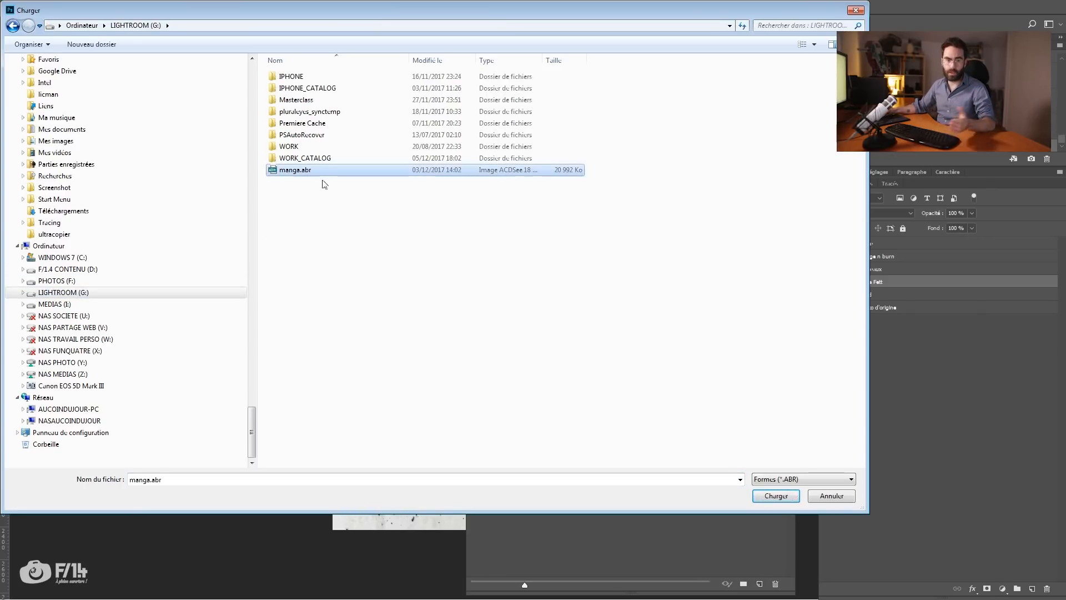
drag(253, 438, 261, 185)
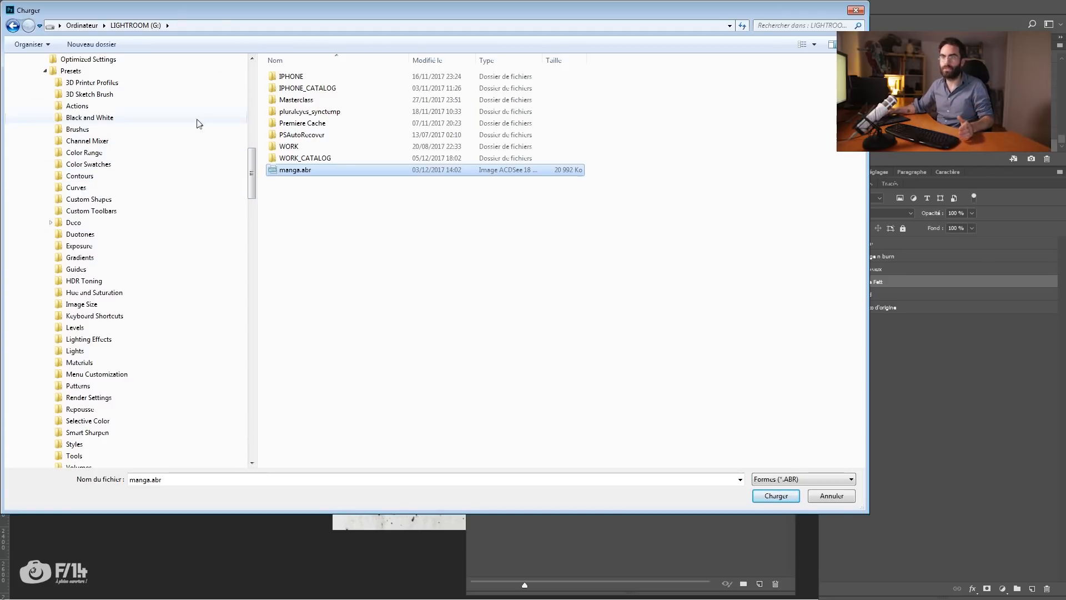
mouse_move(249, 174)
mouse_down()
mouse_move(250, 126)
mouse_move(248, 176)
mouse_up()
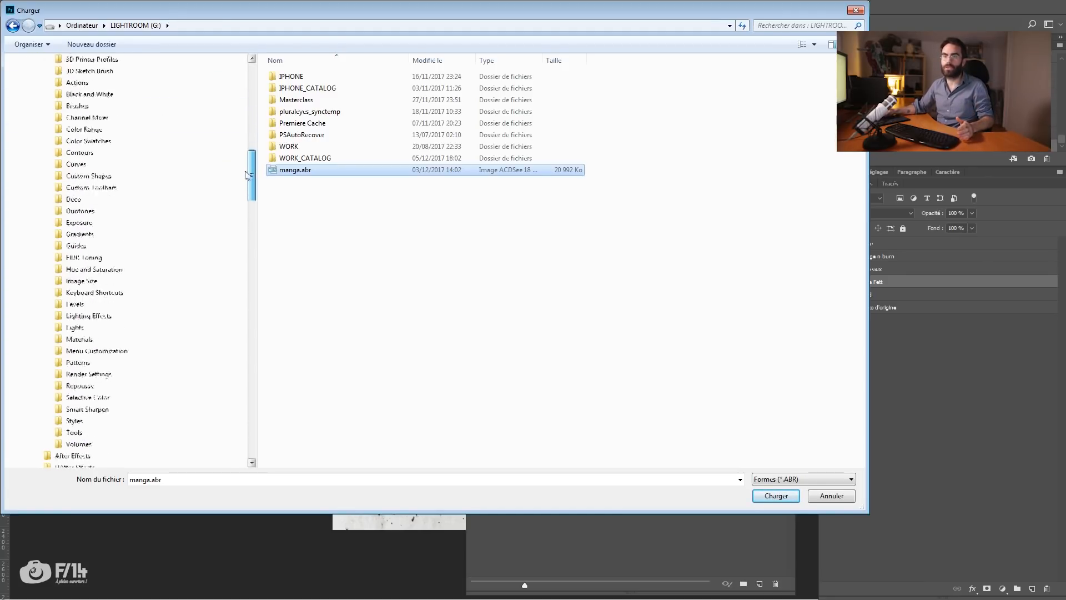
click(131, 107)
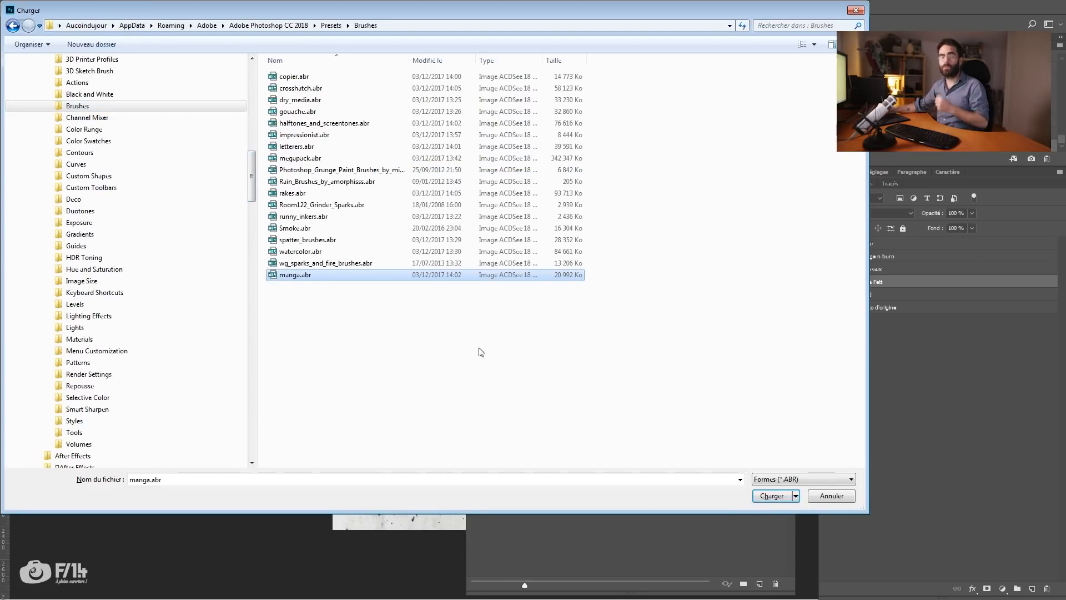
Load manga.abr into the brush presets and expand the newly imported manga group.
double_click(290, 278)
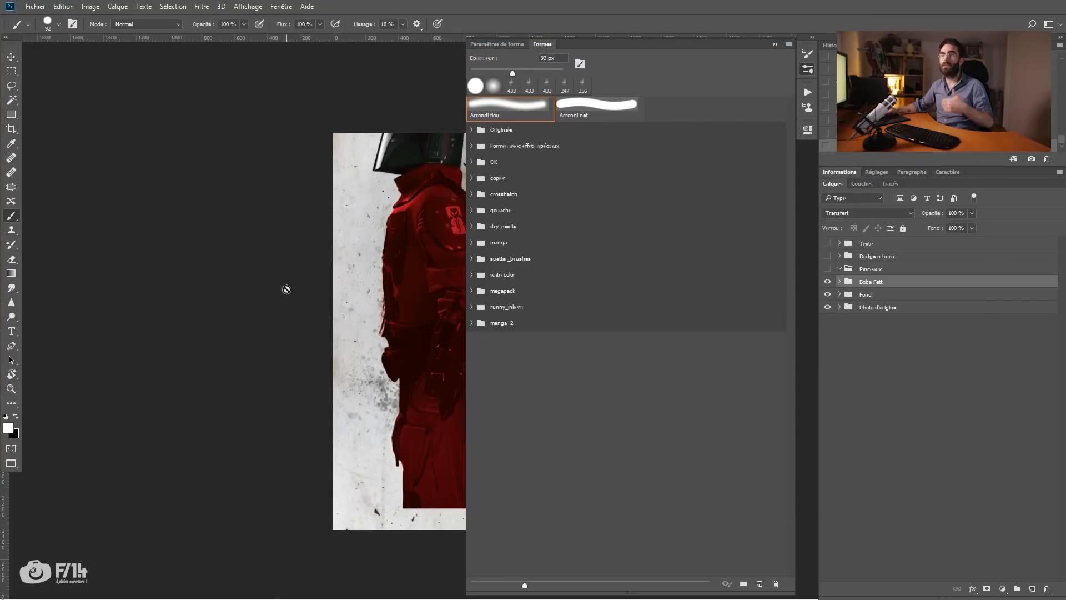
click(513, 328)
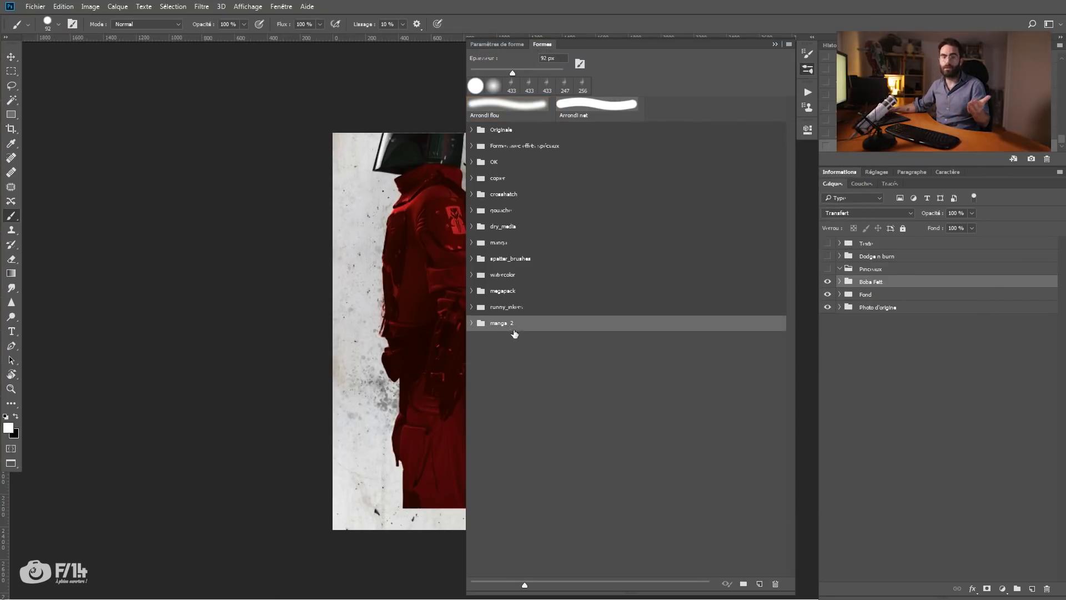
click(472, 323)
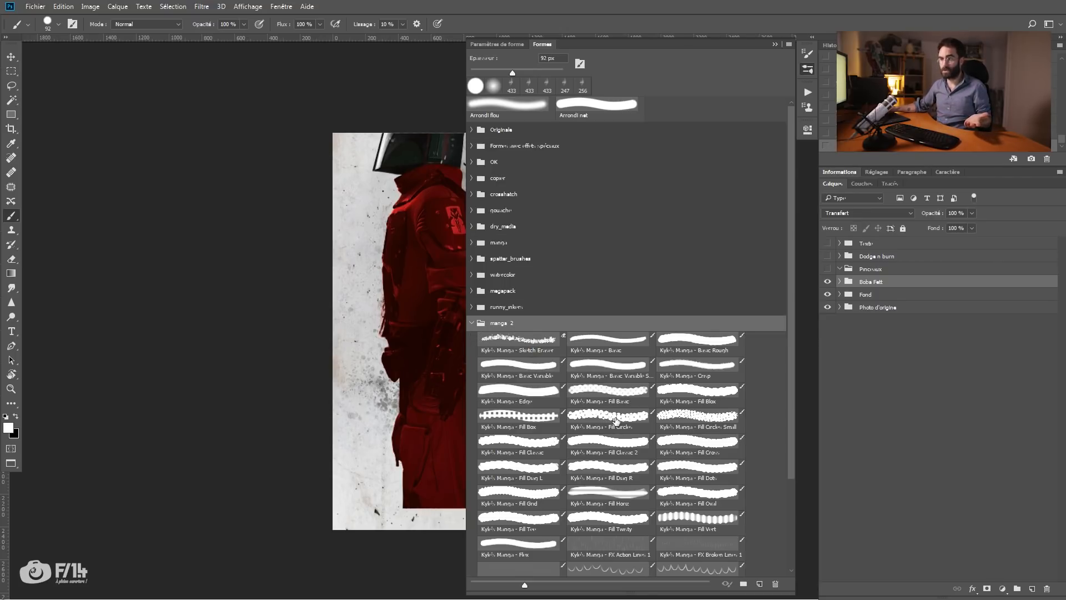
Create a new layer and paint white test strokes over the figure with the Kyle's Manga - Fill Circles brush, examining the dot pattern up close.
click(616, 420)
click(1031, 589)
drag(454, 285, 364, 278)
click(602, 430)
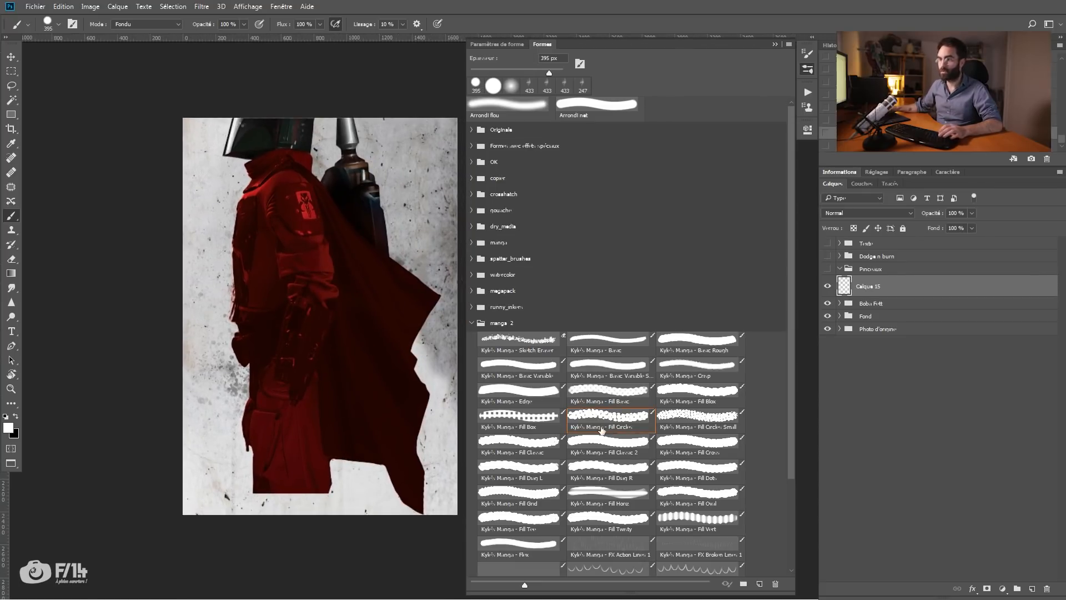
mouse_move(254, 236)
mouse_down()
mouse_move(300, 391)
mouse_move(242, 311)
mouse_move(269, 258)
mouse_move(288, 267)
mouse_up()
key(z)
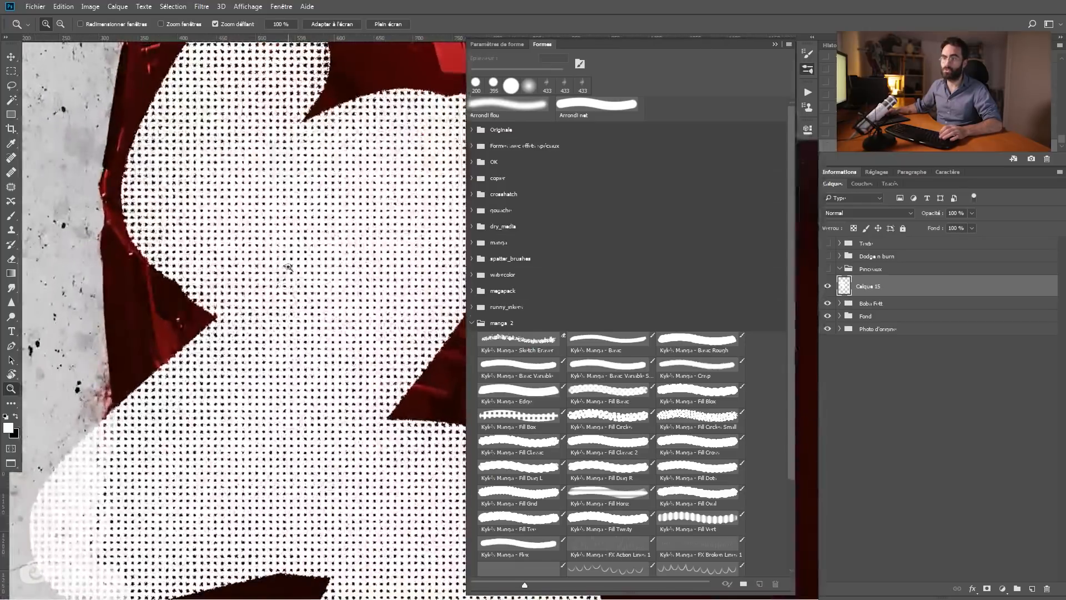
mouse_move(308, 313)
mouse_down()
mouse_move(274, 335)
mouse_move(290, 326)
mouse_move(278, 297)
mouse_up()
Undo the dotted strokes and paint a test stroke with a curved-line brush from the imported manga group.
key(ctrl+z)
click(595, 573)
mouse_move(225, 259)
mouse_down()
mouse_move(378, 329)
mouse_move(302, 214)
mouse_move(327, 388)
mouse_move(267, 211)
mouse_move(294, 311)
mouse_up()
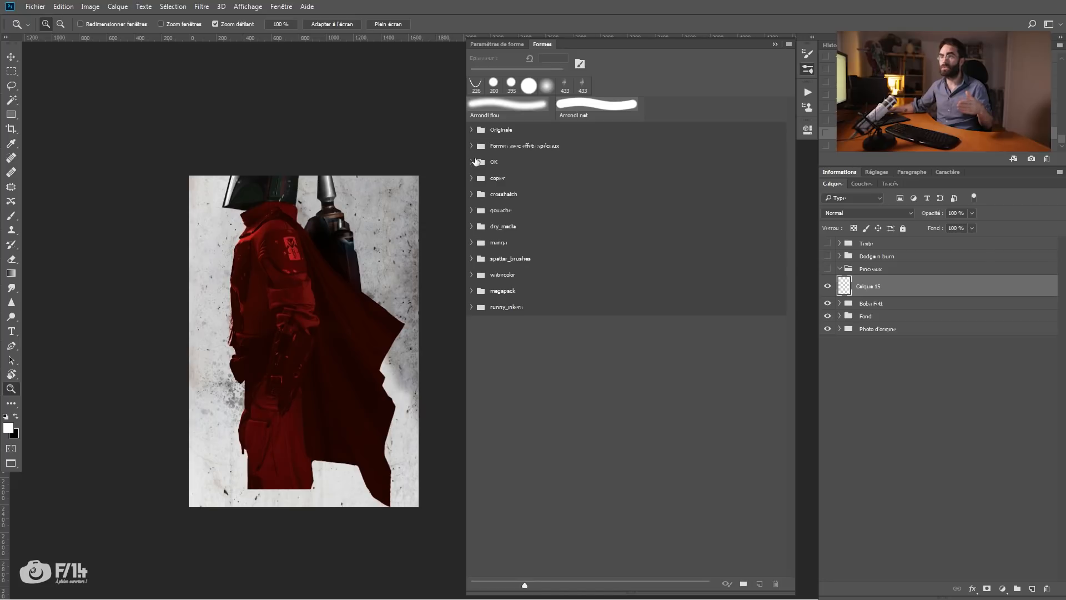
Open the OK brush group and try a 100 px Kyle's Paintbox gouache brush in black on the white-filled Calque 15.
click(470, 162)
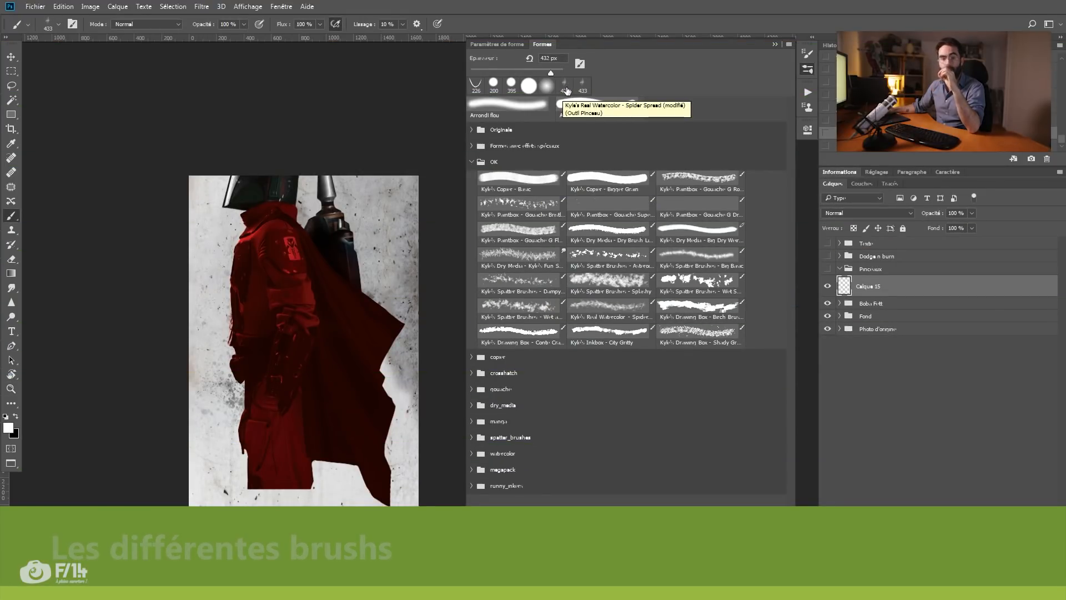
click(539, 208)
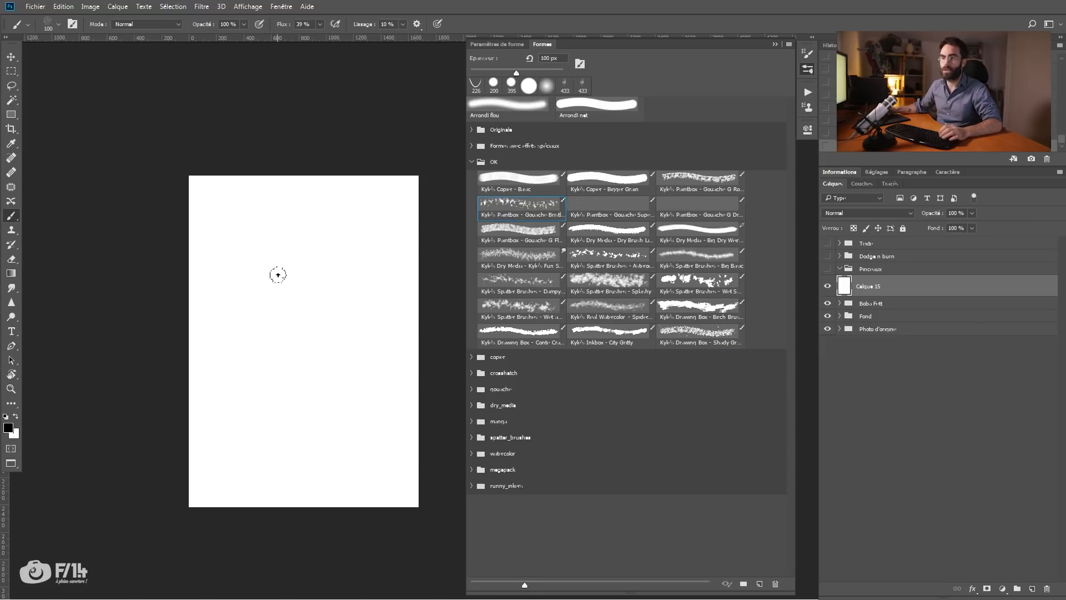
mouse_move(279, 258)
mouse_down()
mouse_move(289, 369)
mouse_move(344, 242)
mouse_move(332, 216)
mouse_move(239, 218)
mouse_up()
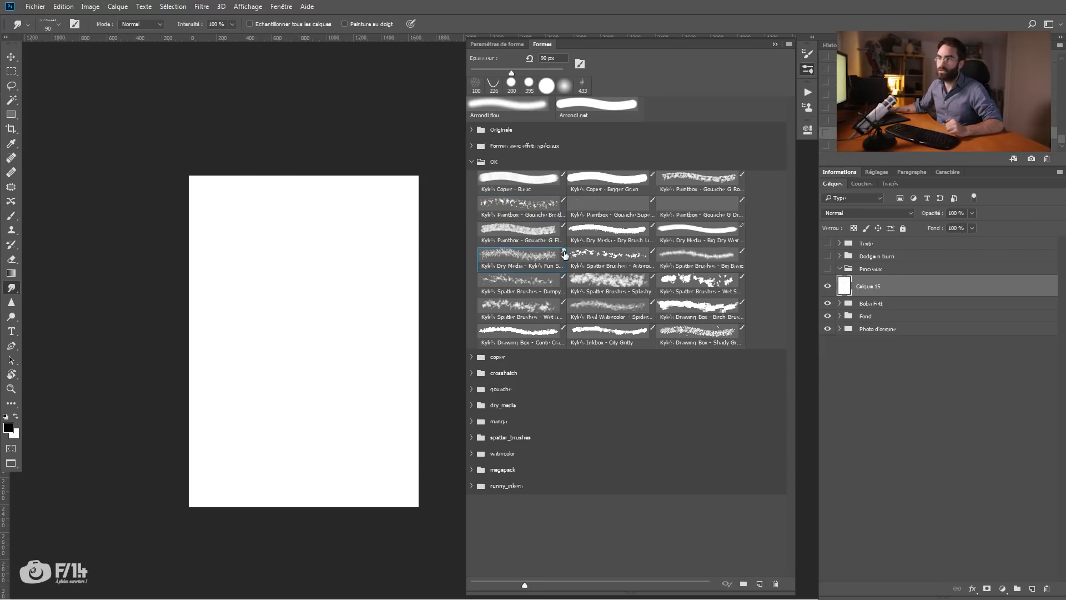
Paint a black zigzag on Calque 15 with a Kyle's Paintbox gouache brush and smear it using the 90 px Kyle's Dry Media smudge preset.
right_click(11, 293)
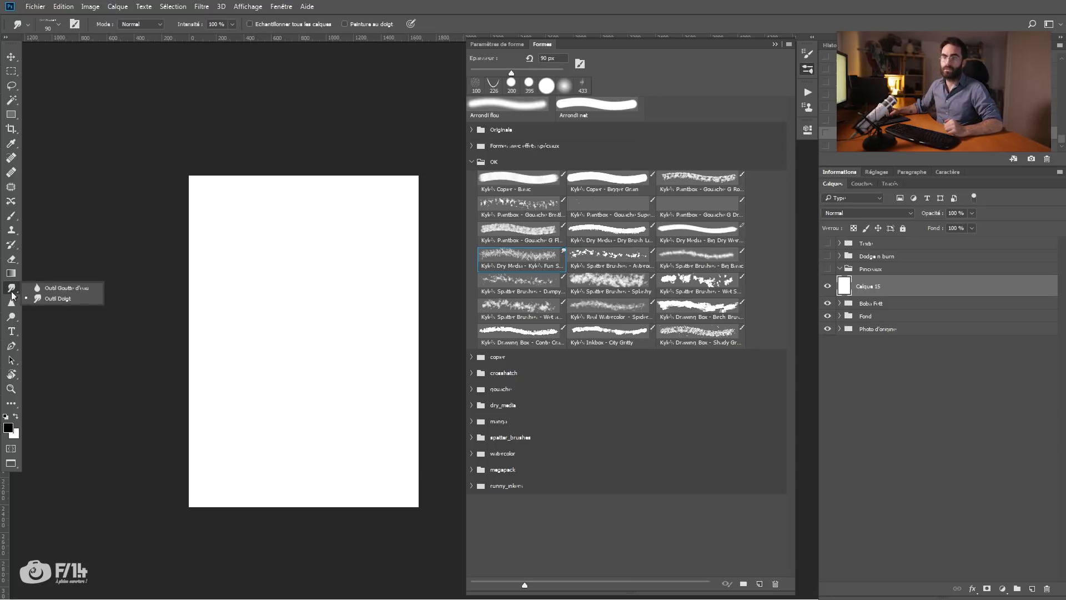
click(37, 299)
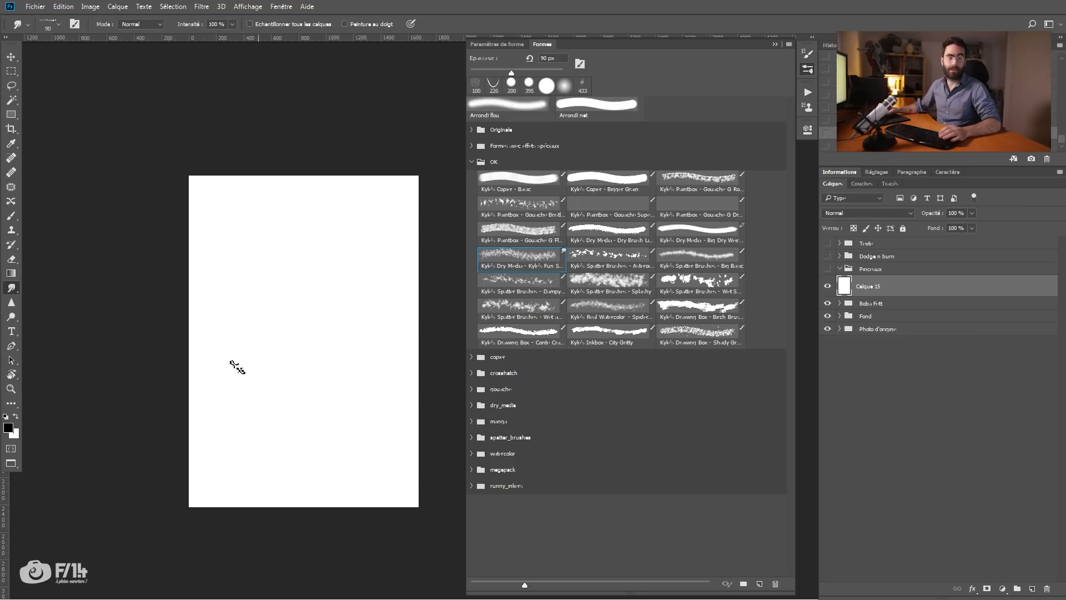
drag(284, 420, 300, 408)
click(525, 236)
mouse_move(271, 225)
mouse_down()
mouse_move(245, 257)
mouse_move(310, 277)
mouse_move(256, 396)
mouse_move(310, 444)
mouse_move(358, 245)
mouse_up()
click(534, 258)
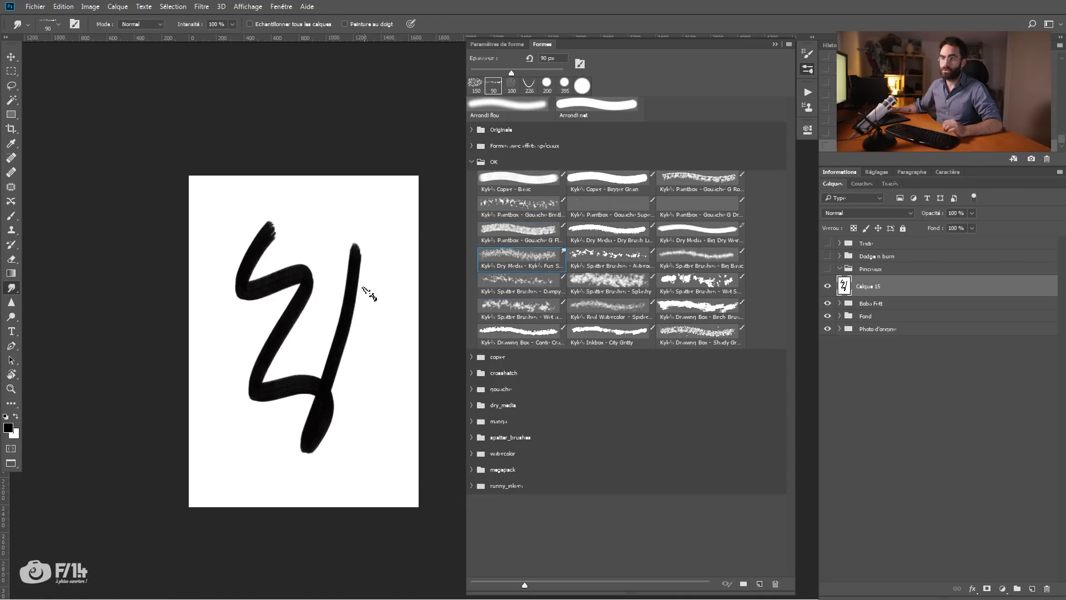
mouse_move(347, 326)
mouse_down()
mouse_move(339, 367)
mouse_move(357, 354)
mouse_move(334, 360)
mouse_move(382, 332)
mouse_move(336, 356)
mouse_move(362, 326)
mouse_move(366, 289)
mouse_up()
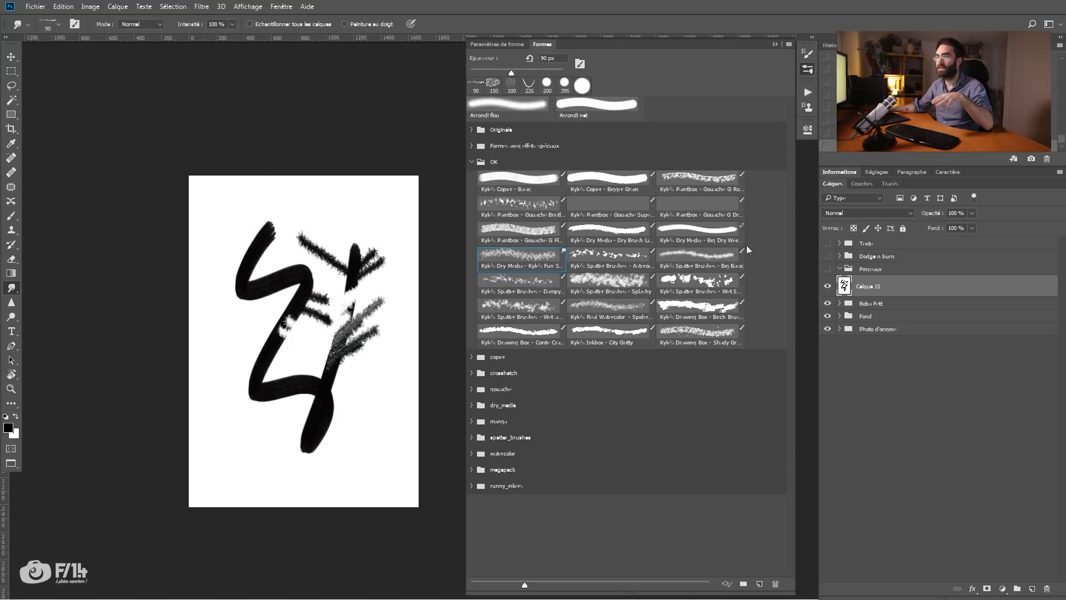
Draw black test strokes beside and below the zigzag with the 150 px Kyle's Dry Media pencil preset.
click(727, 232)
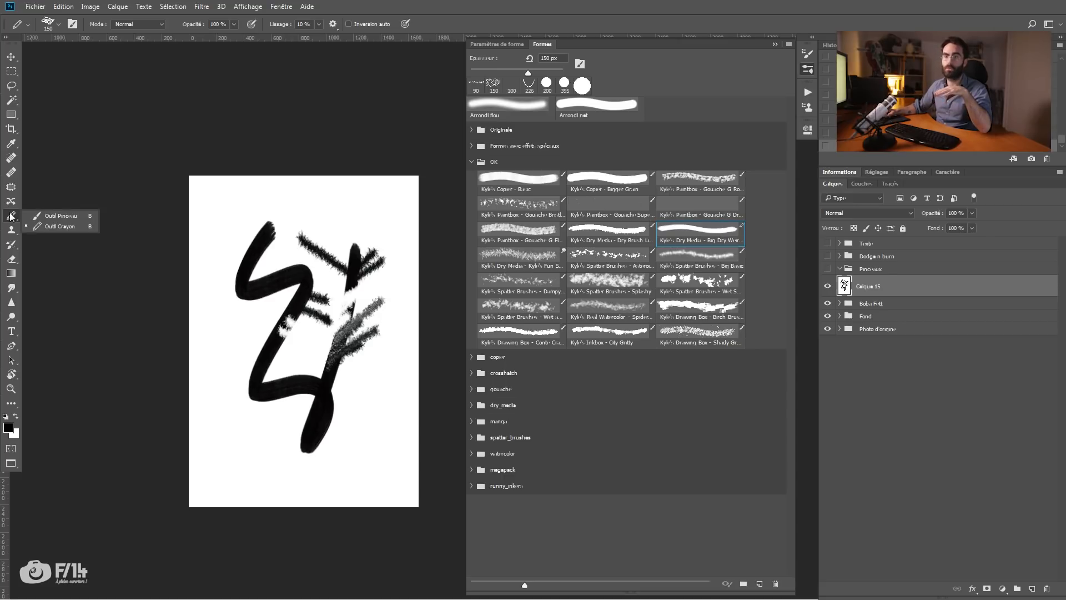
drag(258, 194, 214, 334)
drag(229, 361, 218, 391)
drag(223, 485, 298, 456)
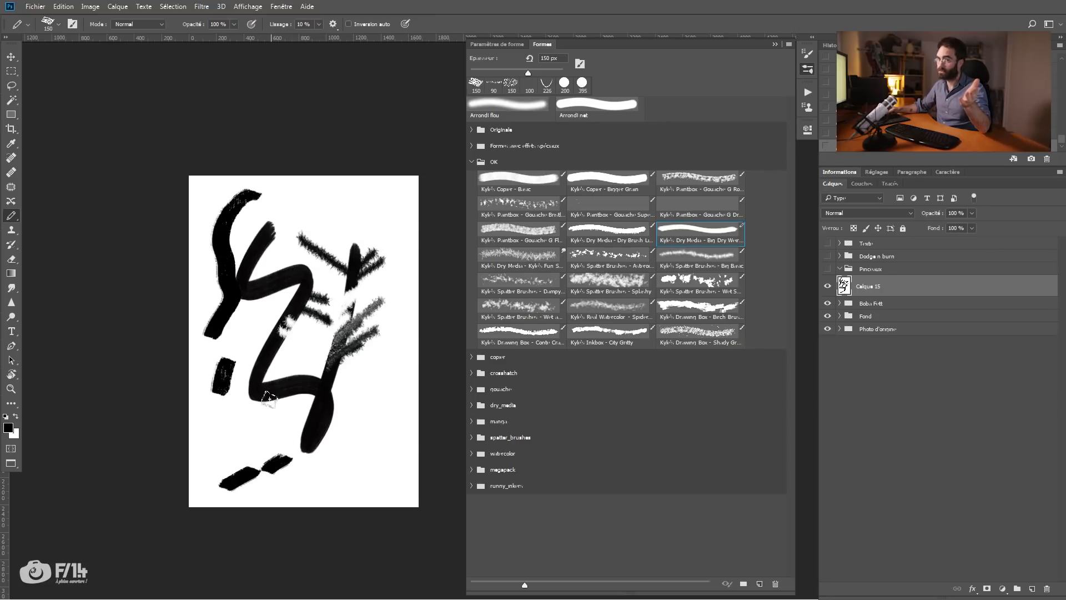
Delete the test layer Calque 15 from the Pinceaux group.
click(513, 335)
click(498, 259)
key(Delete)
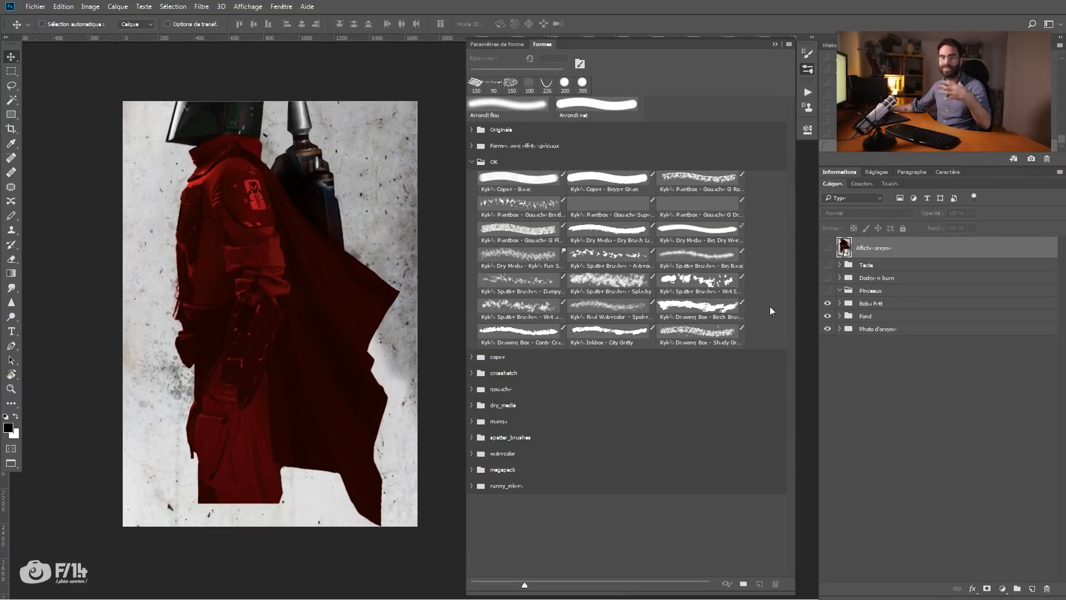
Show the Affiche origine layer to examine the reference Star Wars poster, and hide it again.
click(827, 248)
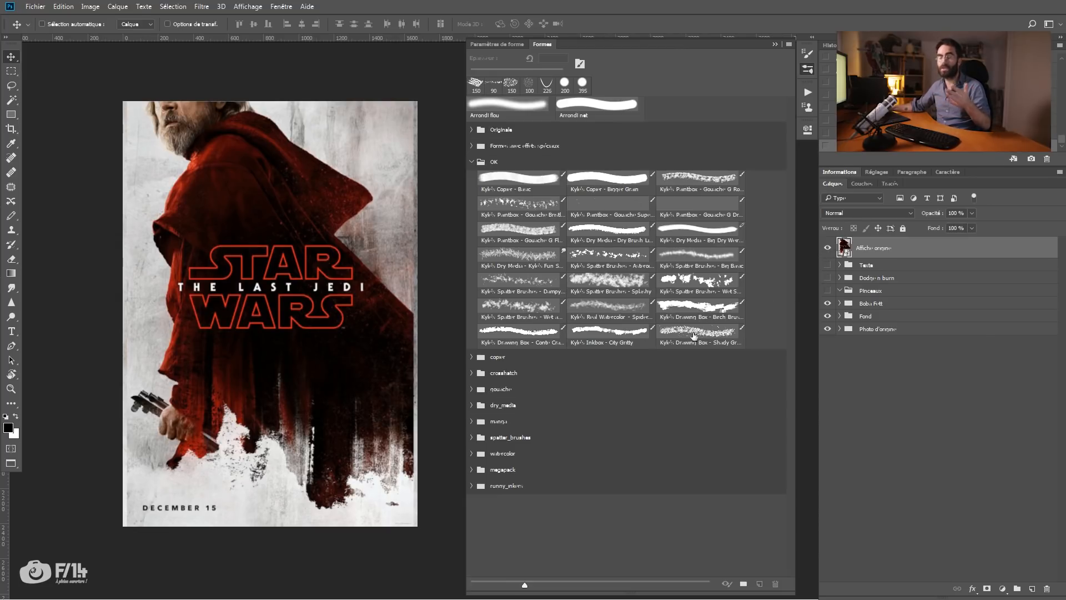
click(827, 248)
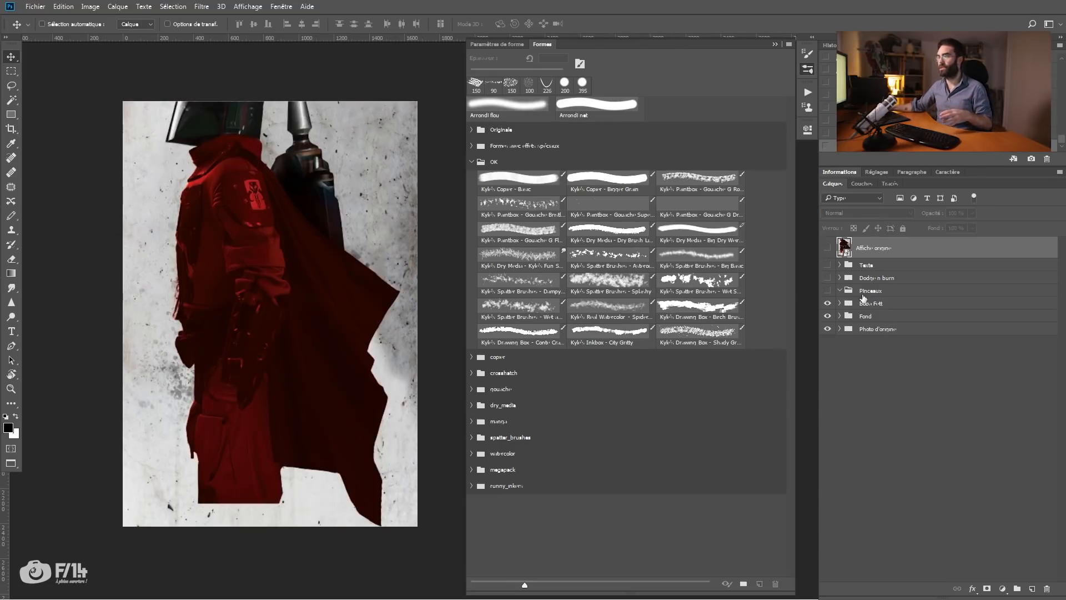
Add a white layer mask to the Boba Fett group and ready a 300 px Kyle's Spatter Brushes preset over the figure's lower part.
click(870, 303)
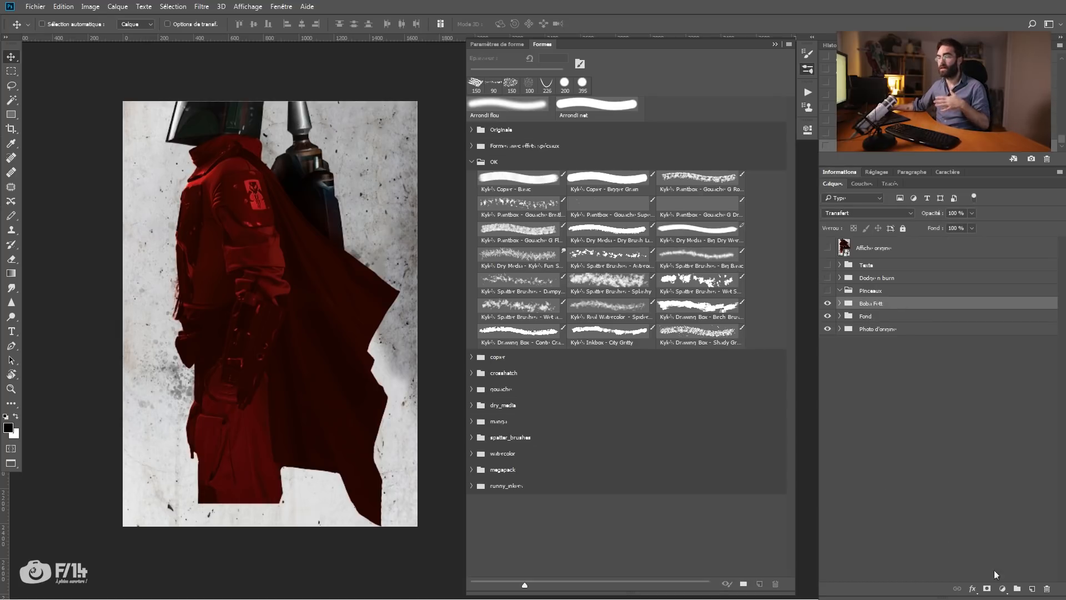
click(986, 588)
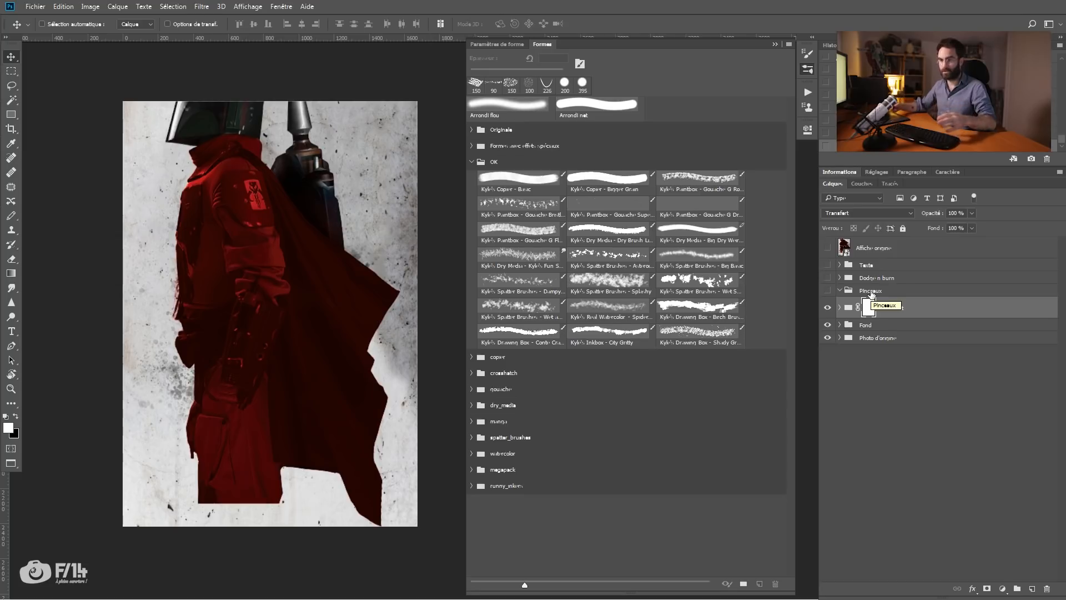
drag(258, 413, 242, 326)
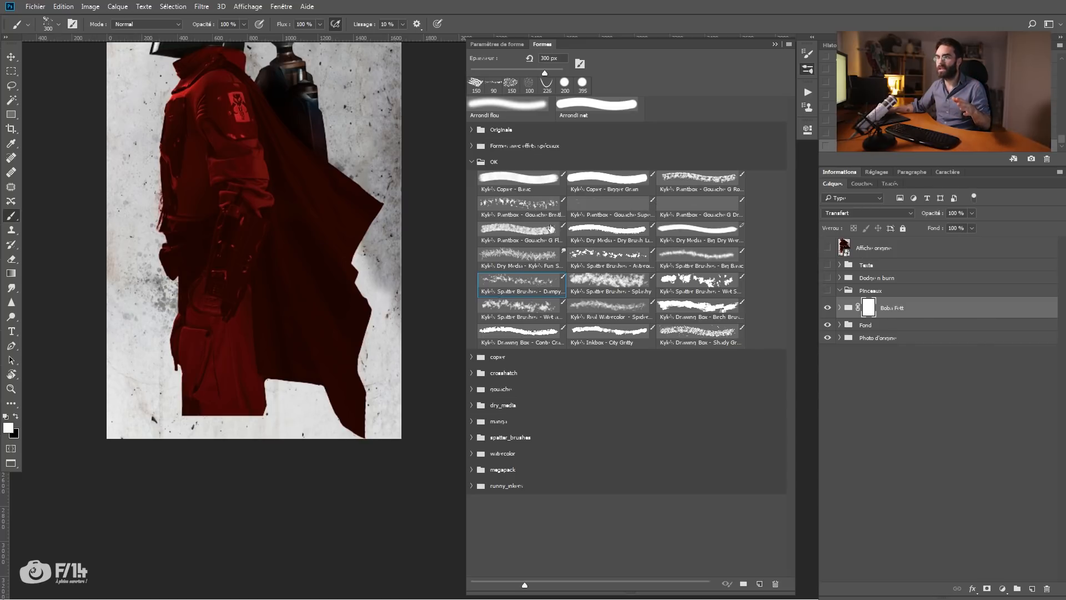
Paint black on the Boba Fett mask with the 239 px Kyle's Paintbox Gouache Bristle Super Dry preset, fraying the legs and the cape's hem.
click(545, 206)
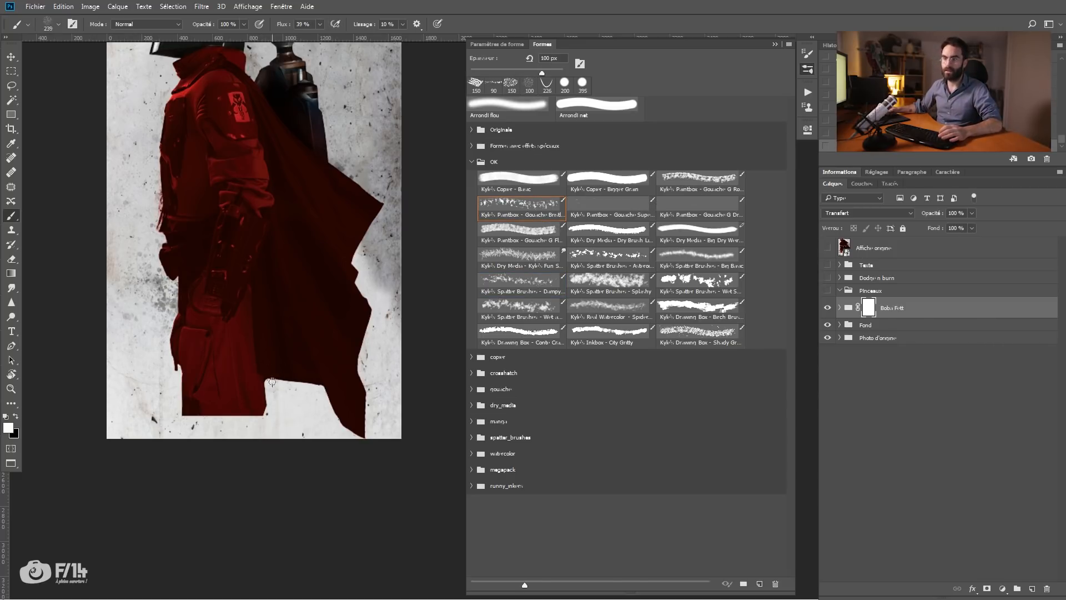
key(x)
drag(275, 397, 137, 414)
drag(190, 371, 134, 390)
drag(196, 335, 111, 418)
drag(195, 385, 130, 399)
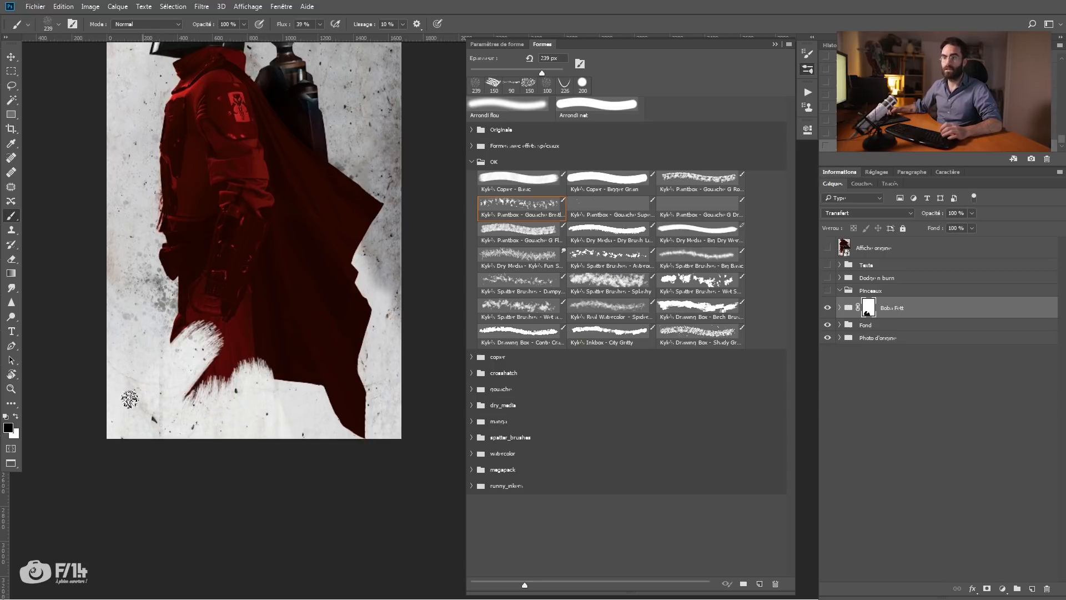
mouse_move(252, 447)
mouse_down()
mouse_move(294, 400)
mouse_move(333, 416)
mouse_move(308, 422)
mouse_up()
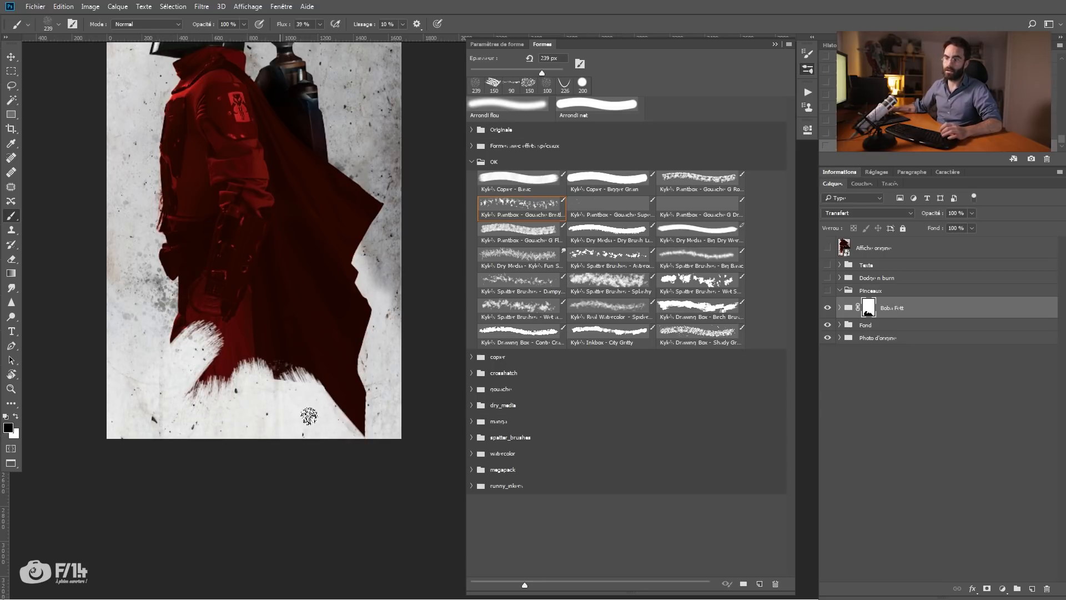
drag(339, 367, 393, 455)
drag(342, 399, 397, 419)
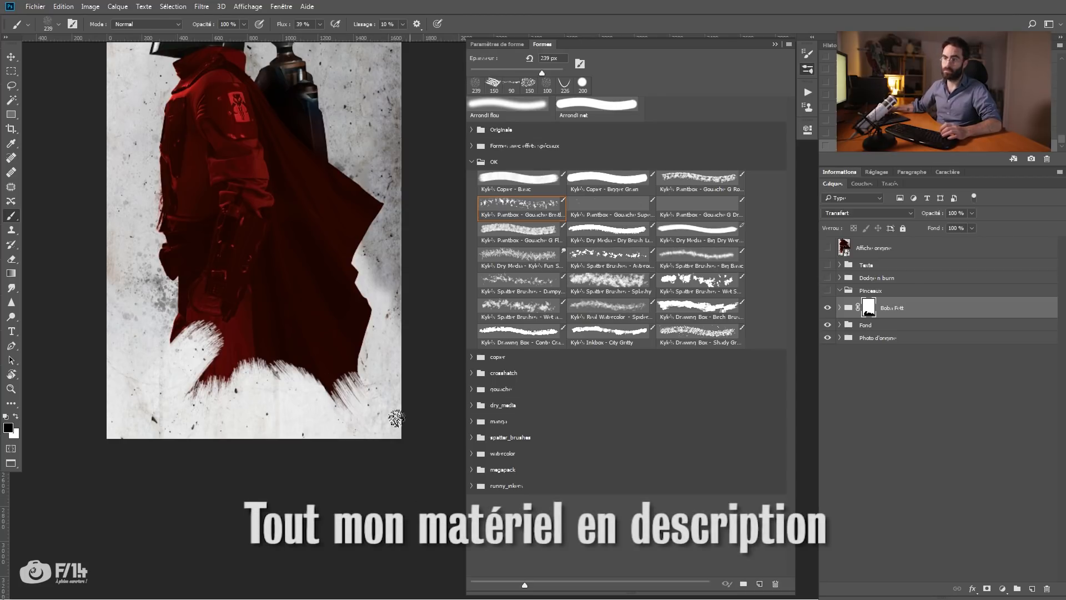
Fray the cape's trailing edge up to its pointed tip with more black mask strokes, and hide more of the lower leg.
drag(347, 348, 395, 388)
drag(331, 310, 417, 373)
mouse_move(399, 333)
mouse_down()
mouse_move(315, 261)
mouse_move(395, 312)
mouse_move(323, 213)
mouse_up()
mouse_move(449, 286)
mouse_down()
mouse_move(311, 191)
mouse_move(459, 244)
mouse_move(338, 212)
mouse_up()
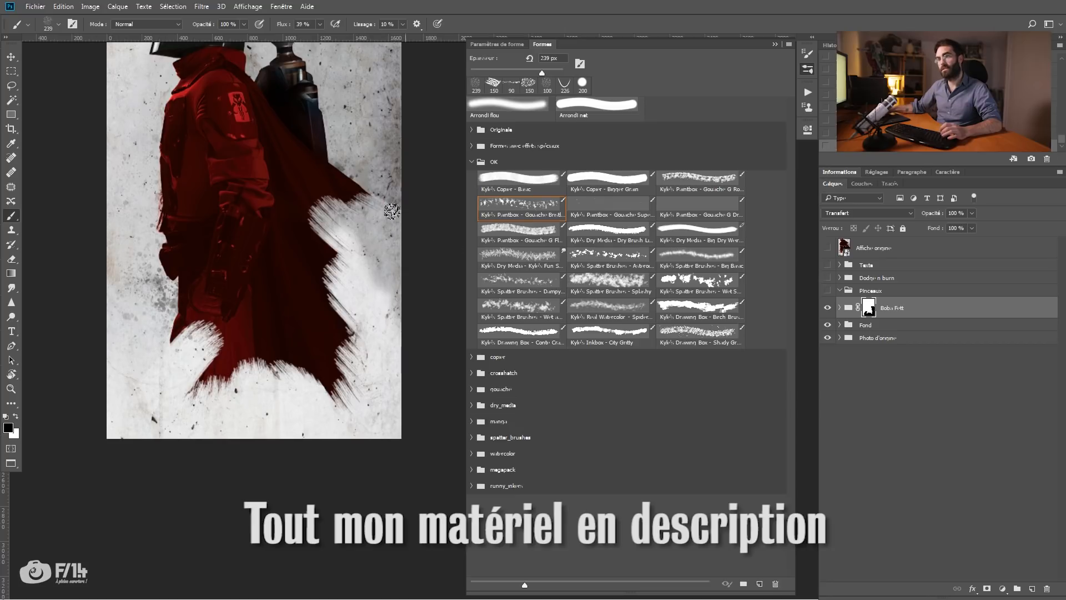
mouse_move(183, 317)
mouse_down()
mouse_move(120, 406)
mouse_move(145, 457)
mouse_up()
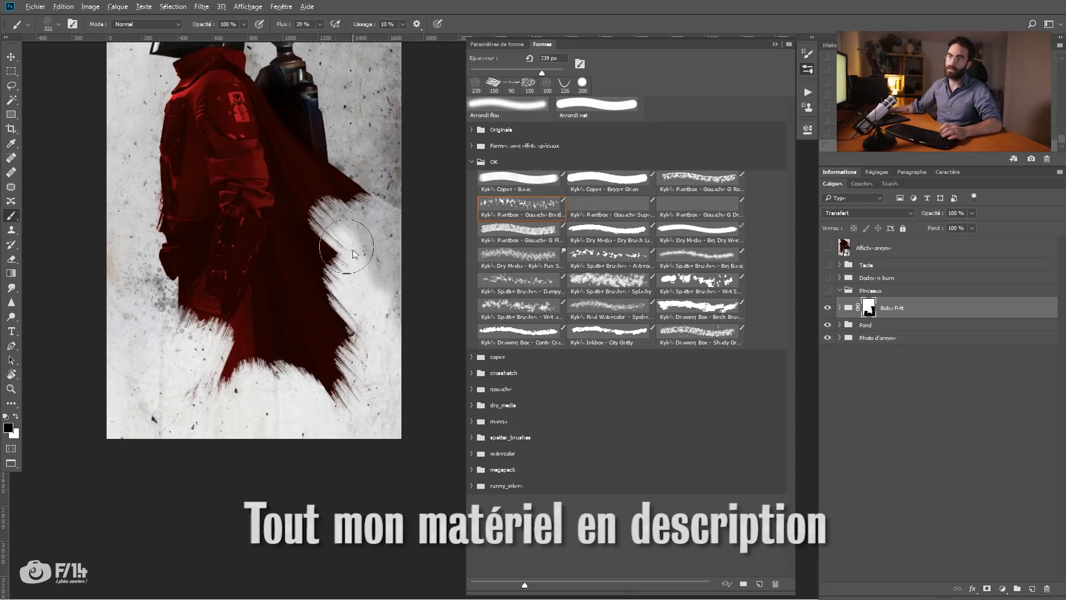
Reduce the brush to about 156 px and paint white on the mask to bring back the cape's trailing edge and hem.
drag(376, 247, 360, 248)
key(x)
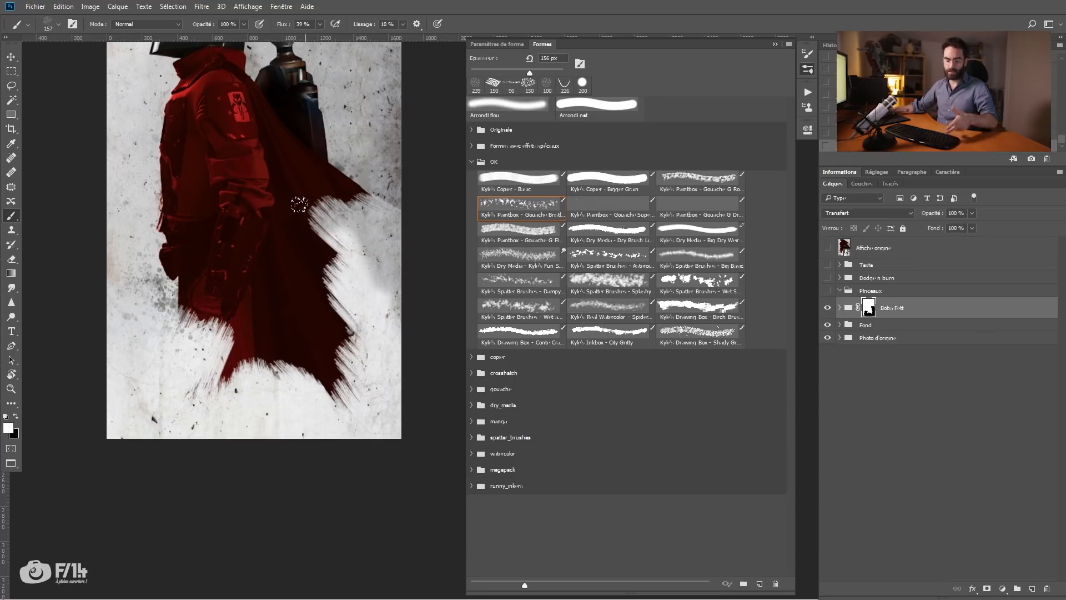
mouse_move(308, 178)
mouse_down()
mouse_move(353, 210)
mouse_move(331, 264)
mouse_move(344, 316)
mouse_up()
drag(296, 214, 339, 260)
drag(322, 196, 353, 230)
mouse_move(306, 178)
mouse_down()
mouse_move(391, 213)
mouse_move(343, 209)
mouse_move(388, 248)
mouse_move(327, 210)
mouse_move(386, 253)
mouse_up()
mouse_move(350, 350)
mouse_down()
mouse_move(244, 375)
mouse_move(283, 402)
mouse_up()
Trim the cape's hem and trailing edge with short black mask strokes, and restore bristly parts of the legs in white.
key(x)
drag(285, 366, 298, 399)
mouse_move(296, 360)
mouse_down()
mouse_move(323, 391)
mouse_move(375, 407)
mouse_up()
drag(345, 250, 397, 291)
mouse_move(352, 232)
mouse_down()
mouse_move(410, 272)
mouse_move(381, 237)
mouse_up()
drag(335, 206, 389, 217)
mouse_move(329, 213)
mouse_down()
mouse_move(351, 261)
mouse_move(368, 223)
mouse_up()
key(x)
mouse_move(213, 294)
mouse_down()
mouse_move(168, 359)
mouse_move(227, 255)
mouse_move(159, 342)
mouse_move(238, 282)
mouse_move(201, 360)
mouse_move(271, 267)
mouse_move(240, 372)
mouse_up()
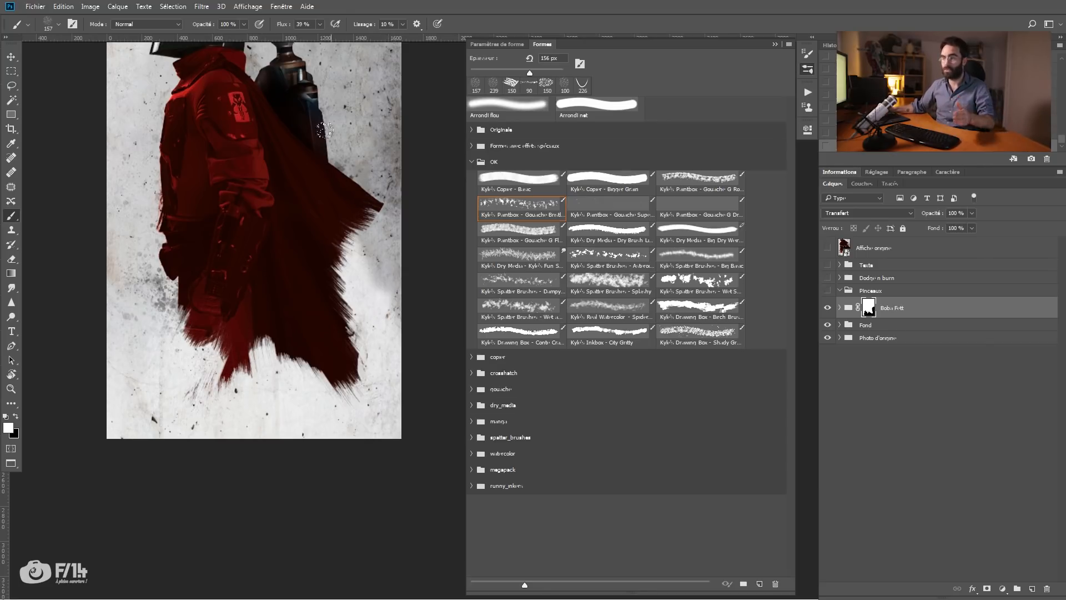
Add a new layer in the Pinceaux group and try black smoke around the legs with the Kyle's Real Watercolor Spider Spread preset, undoing the strokes.
click(887, 292)
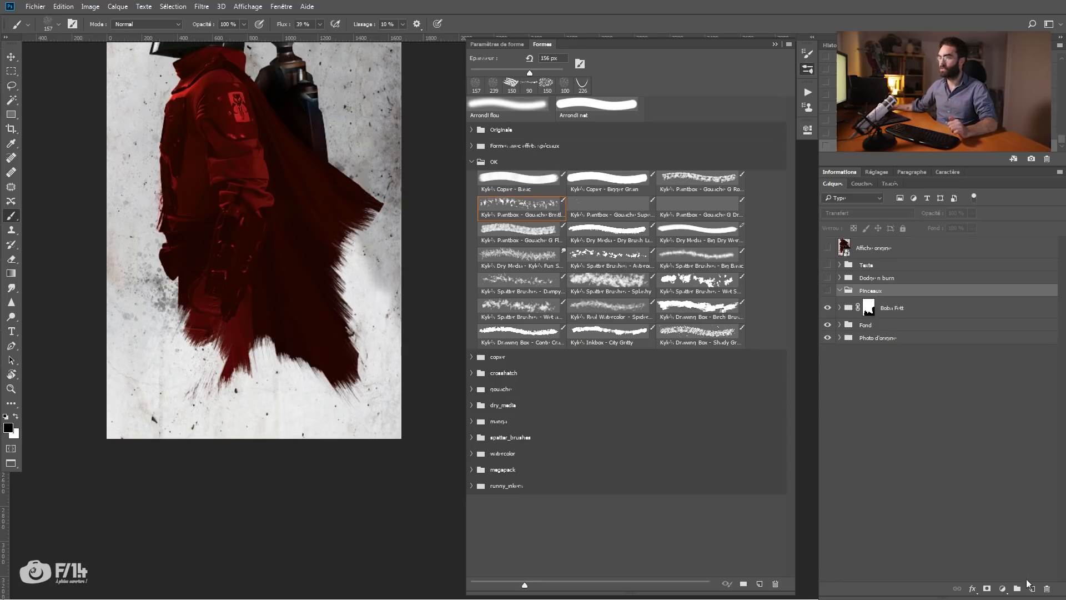
click(1032, 589)
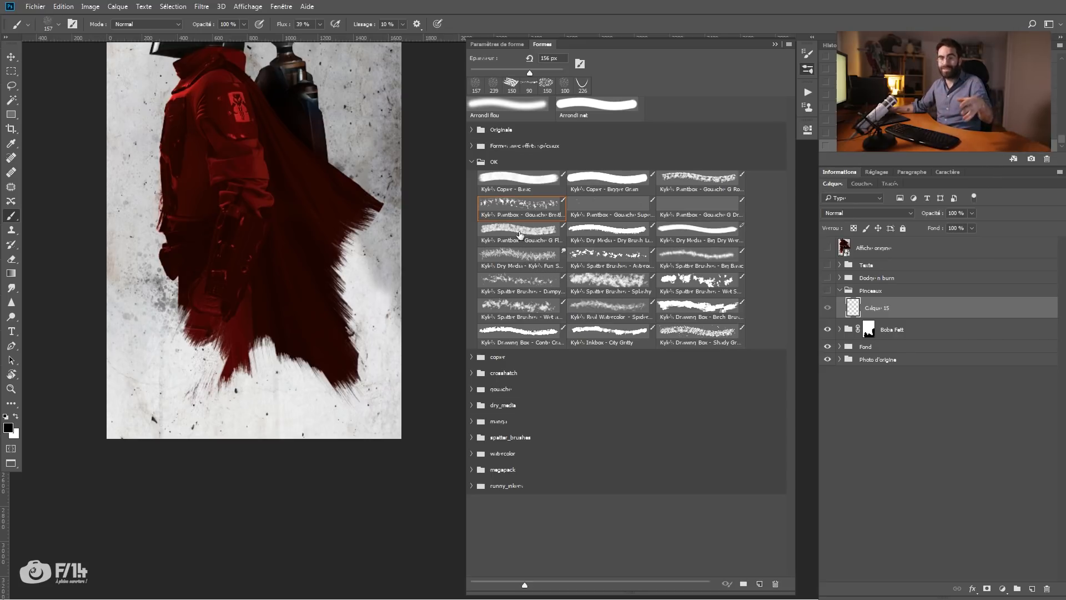
click(577, 316)
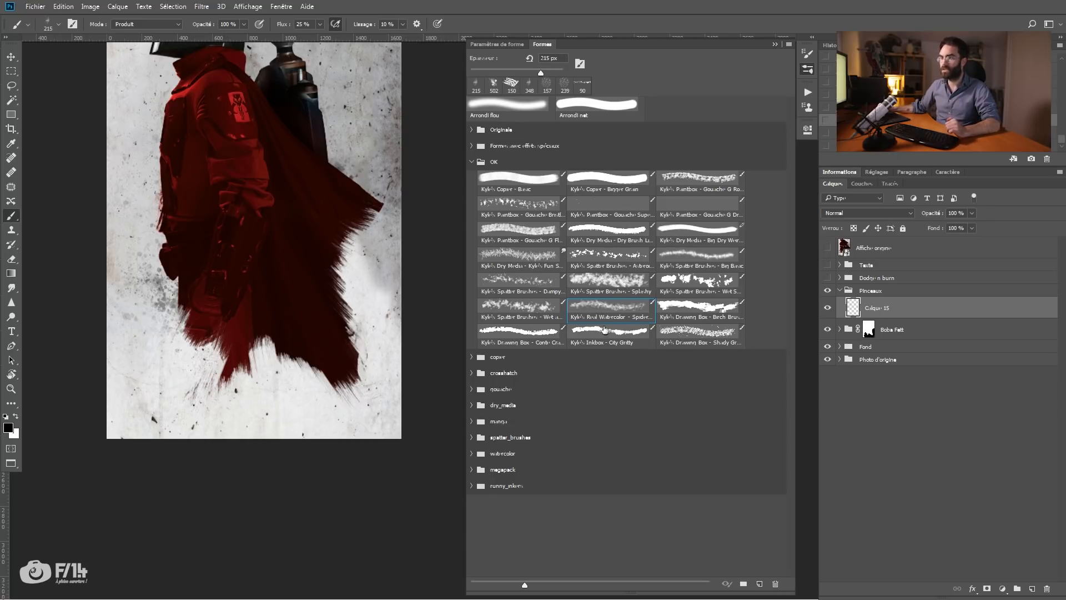
mouse_move(196, 343)
mouse_down()
mouse_move(208, 283)
mouse_move(242, 354)
mouse_move(309, 401)
mouse_move(360, 397)
mouse_move(334, 394)
mouse_up()
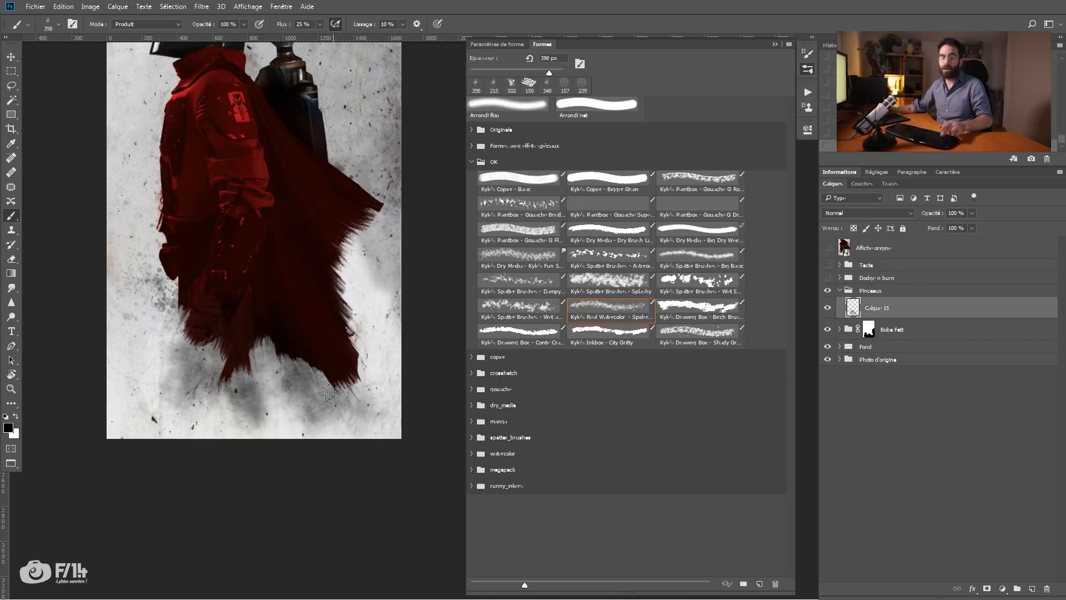
key(ctrl+z)
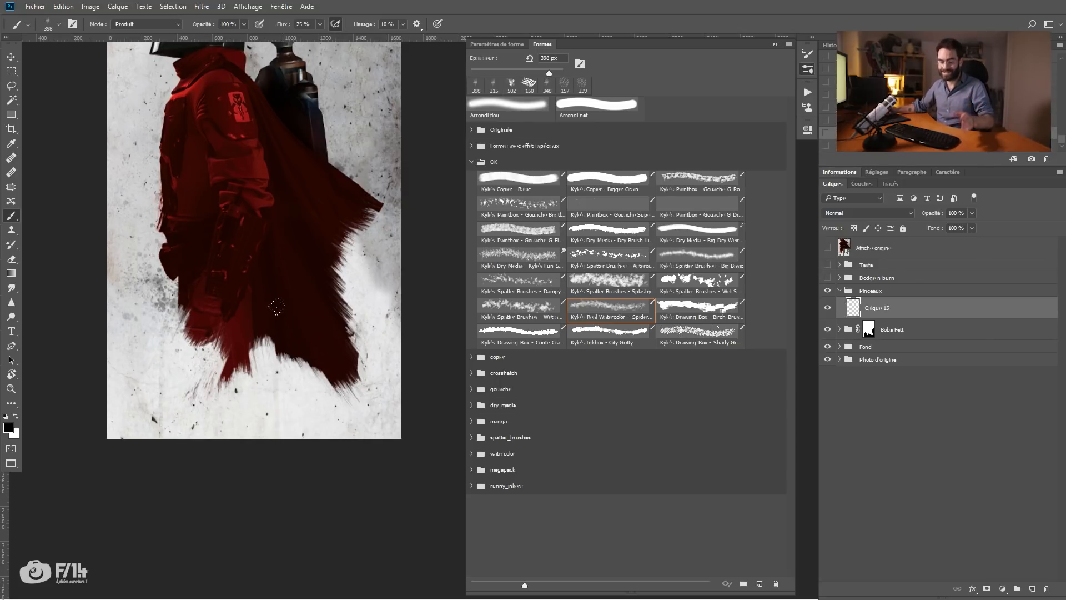
Sample the cape's dark red and paint smoky texture over the cape and around its hem with the 398 px watercolor brush.
key(alt)
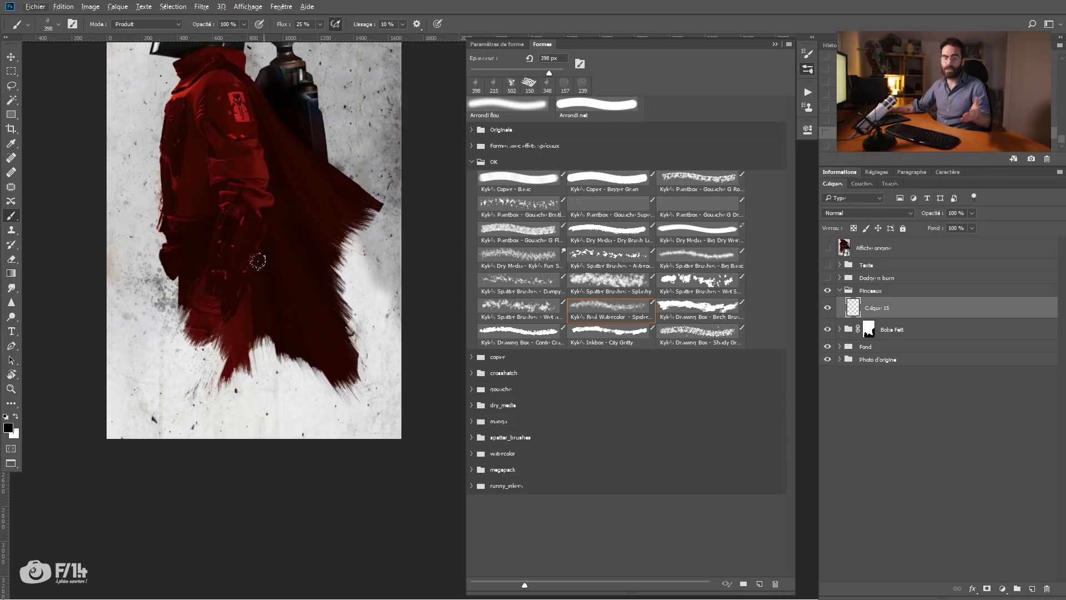
key(alt)
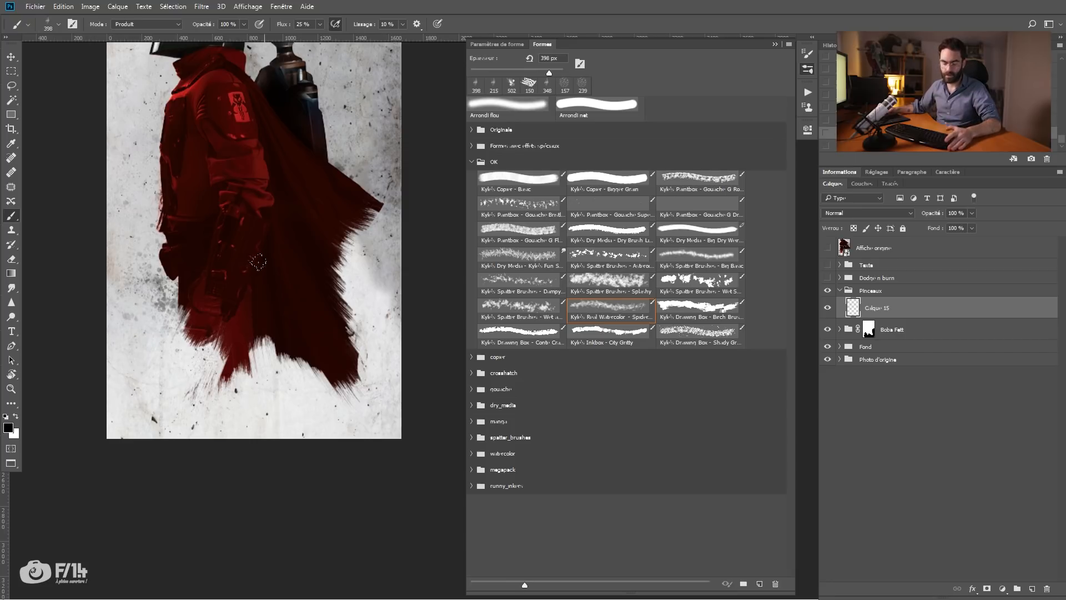
alt+click(281, 181)
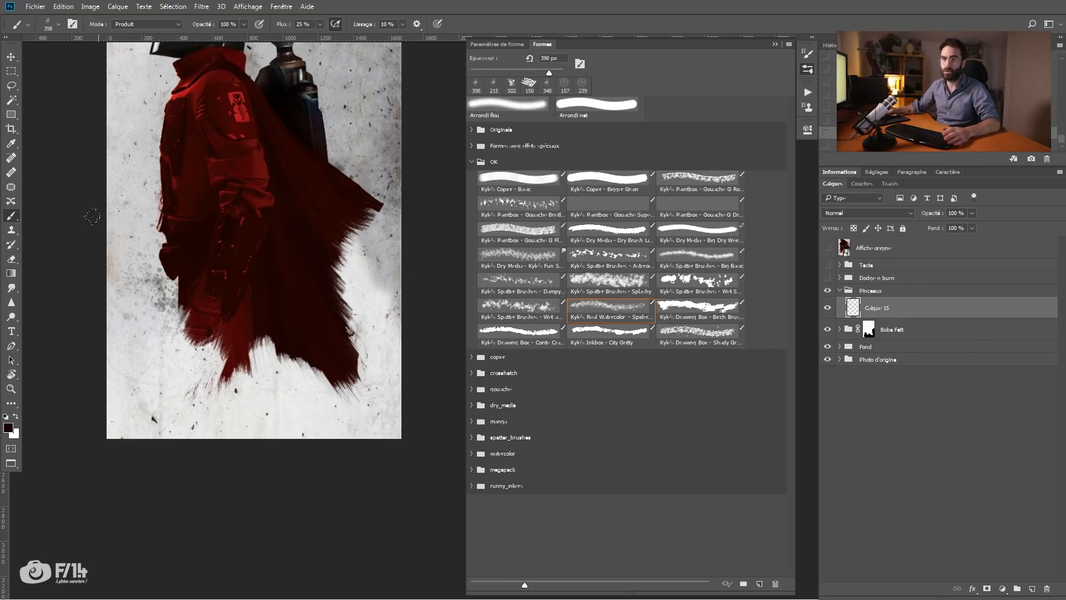
mouse_move(321, 300)
mouse_down()
mouse_move(361, 311)
mouse_move(350, 278)
mouse_move(367, 261)
mouse_move(352, 285)
mouse_move(143, 419)
mouse_move(194, 285)
mouse_move(242, 301)
mouse_move(203, 397)
mouse_up()
mouse_move(365, 209)
mouse_down()
mouse_move(412, 288)
mouse_move(247, 215)
mouse_up()
mouse_move(404, 389)
mouse_down()
mouse_move(252, 199)
mouse_move(405, 333)
mouse_move(281, 236)
mouse_move(331, 292)
mouse_move(309, 405)
mouse_move(217, 329)
mouse_move(303, 422)
mouse_move(231, 298)
mouse_move(367, 413)
mouse_move(244, 193)
mouse_move(209, 223)
mouse_move(194, 432)
mouse_move(211, 316)
mouse_move(186, 389)
mouse_up()
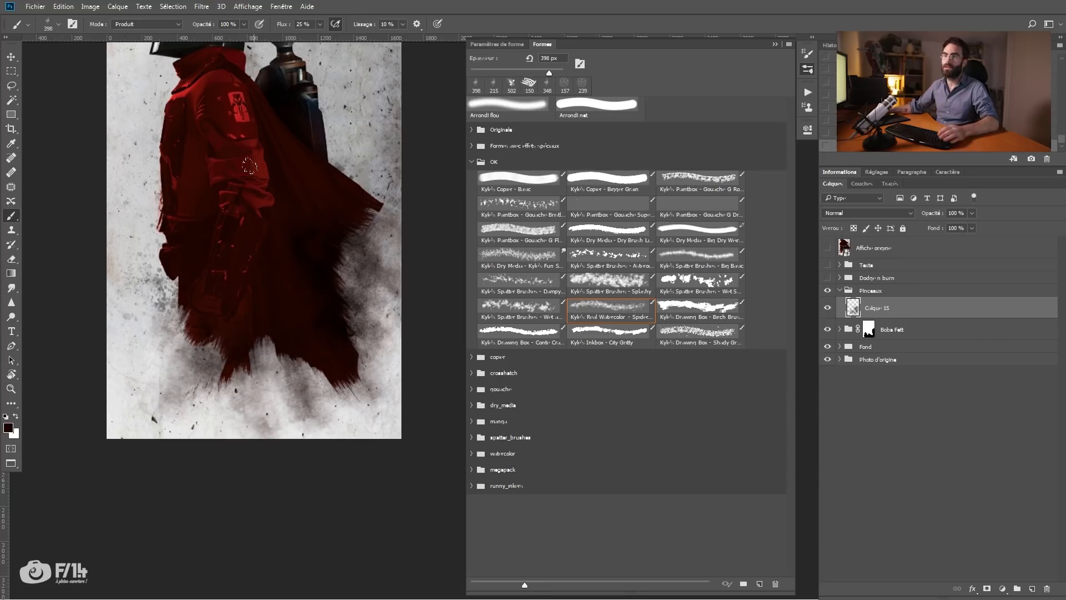
Sample the bright red of the shoulder and lighten the foreground colour to a pale pink.
alt+click(239, 116)
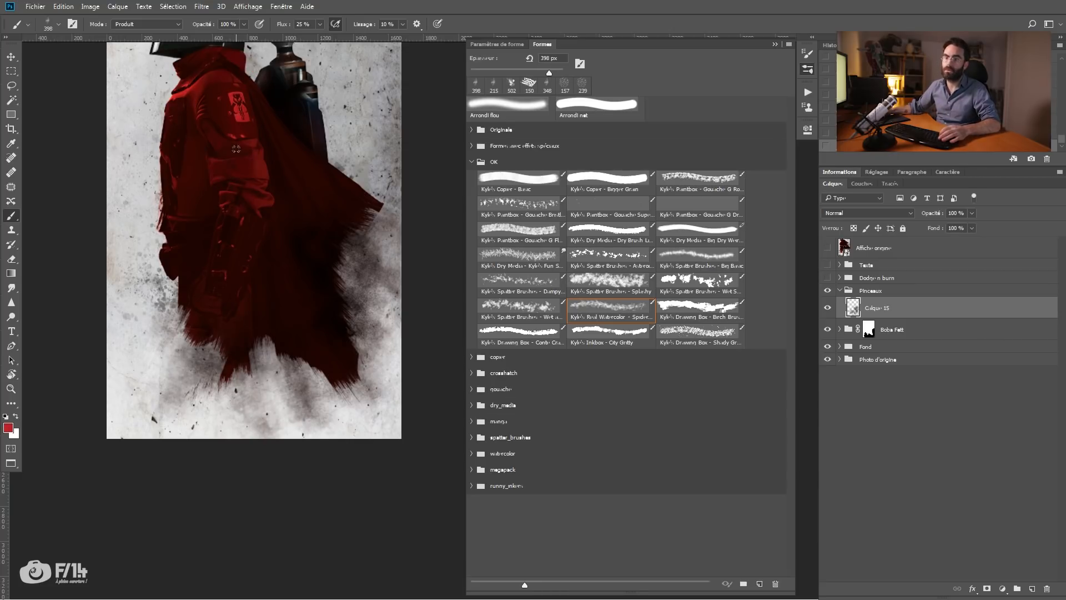
click(8, 427)
click(319, 180)
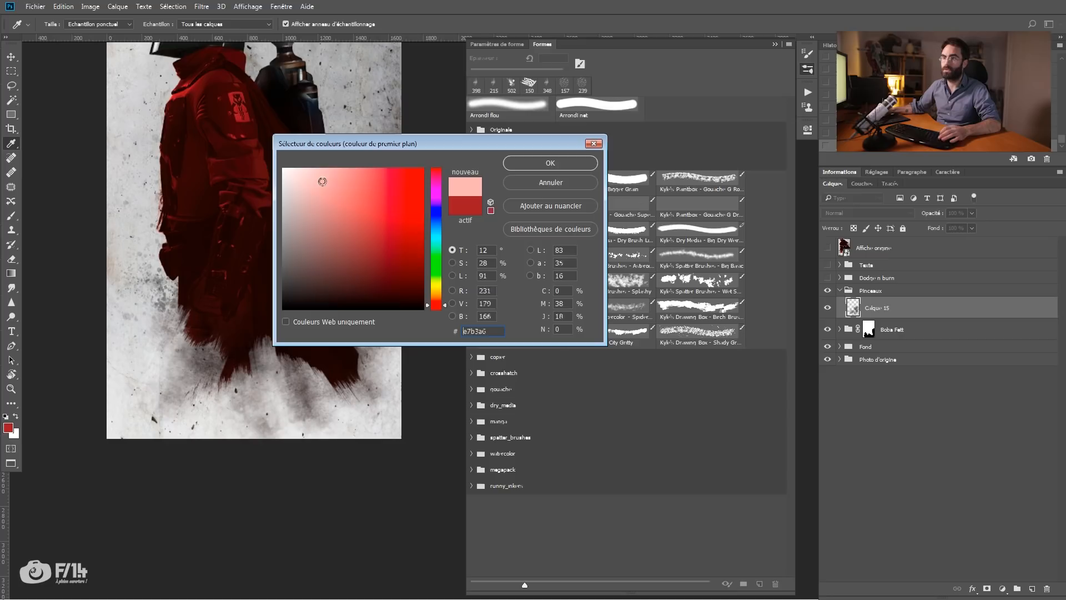
click(547, 163)
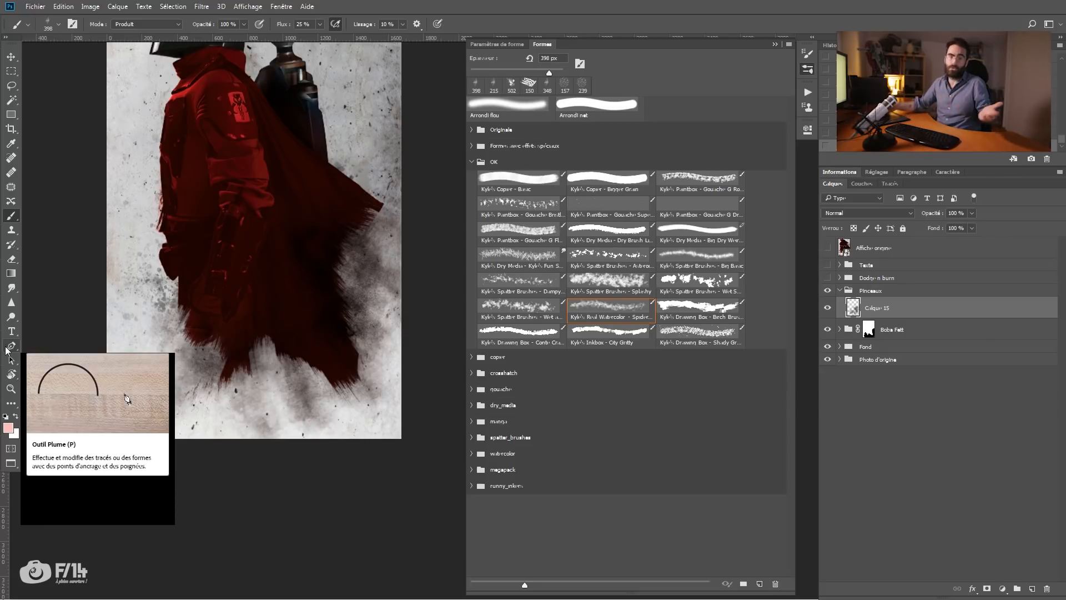
Set the foreground to a near-black red based on the cape's shadow, and confirm pale pink #e5bcb2 as the background colour.
key(x)
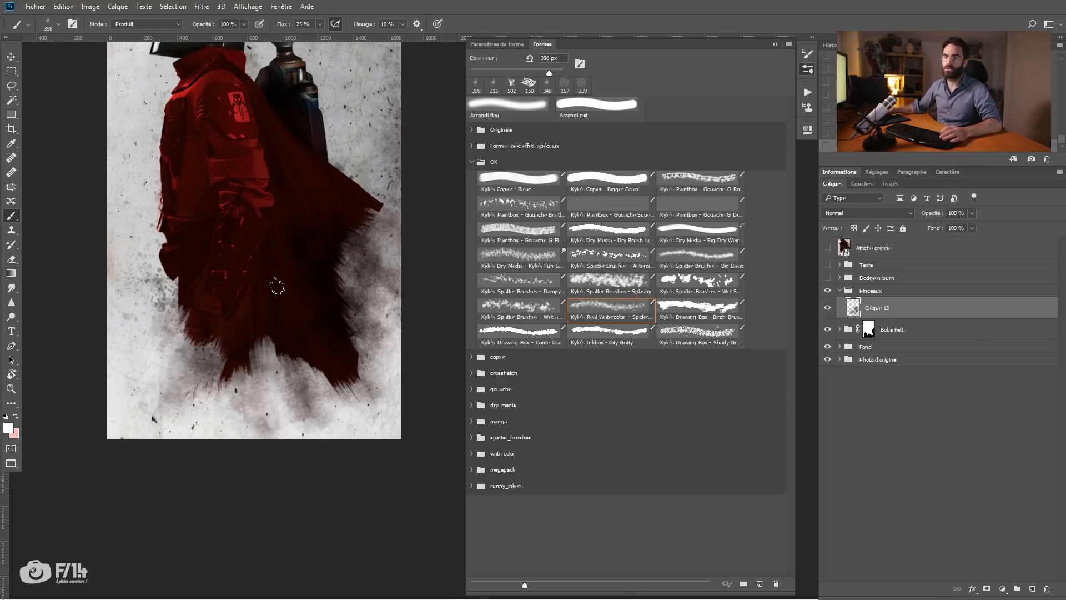
alt+click(312, 267)
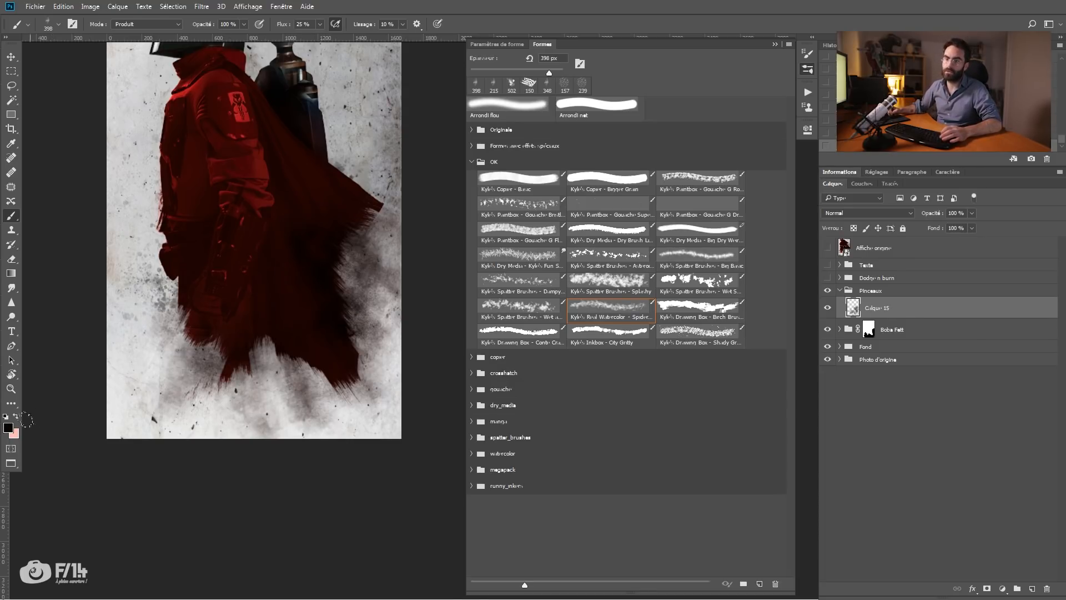
alt+click(274, 162)
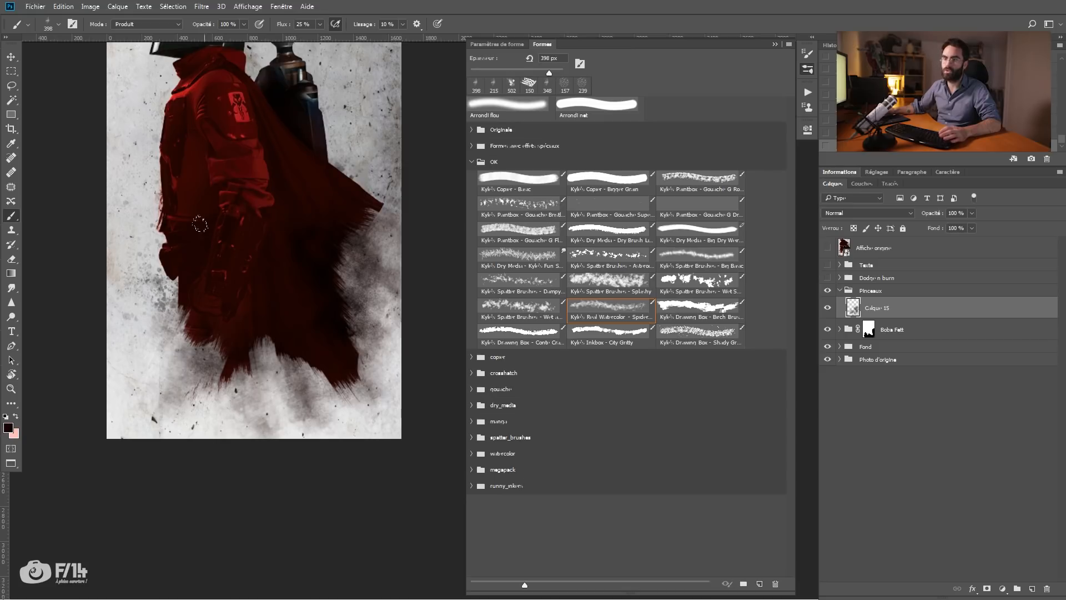
click(9, 428)
click(390, 300)
click(536, 167)
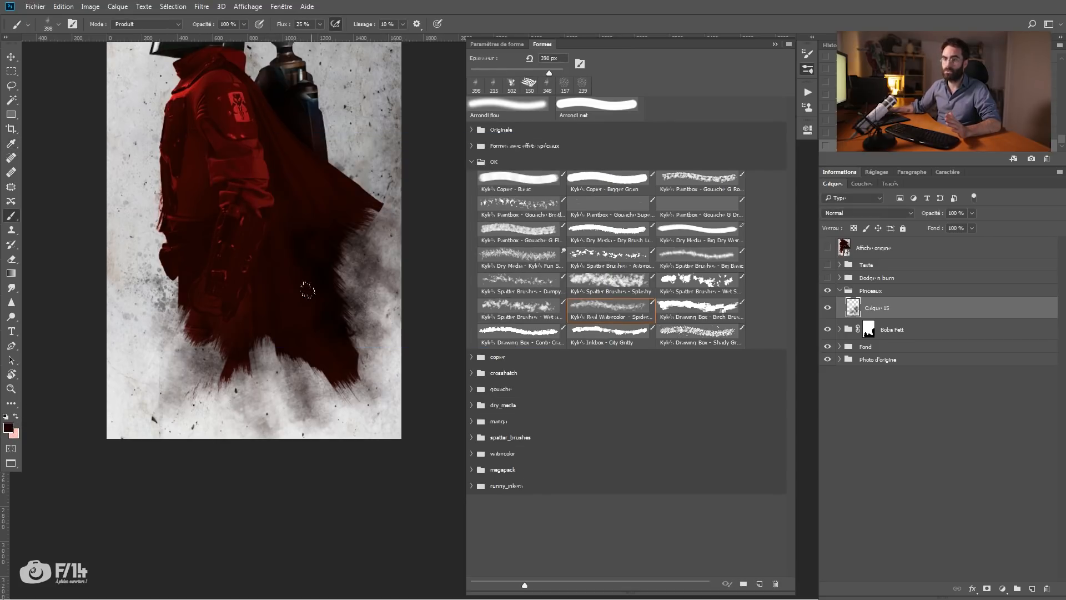
click(14, 435)
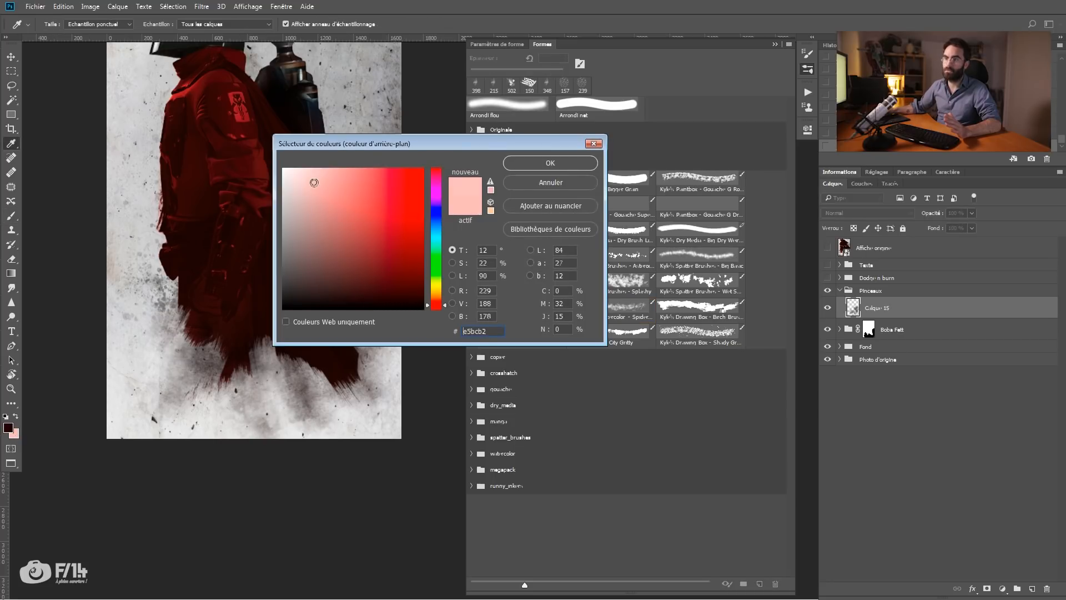
click(526, 167)
Switch to pale pink, lower the 385 px watercolor brush's opacity to 5%, and paint faint lighter texture over the cape.
key(x)
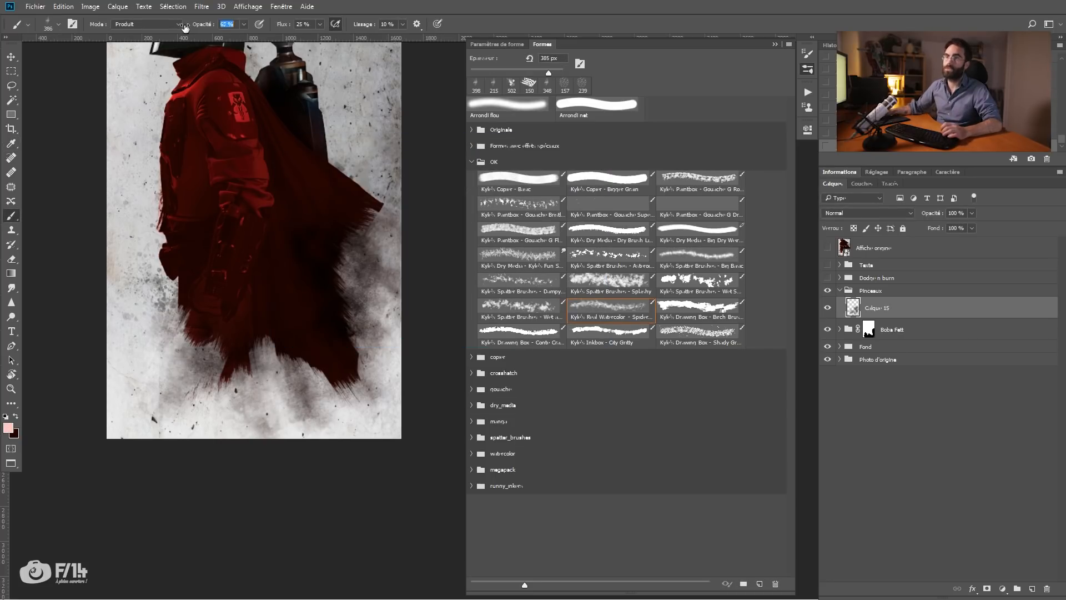
key(3)
key(9)
mouse_move(330, 200)
mouse_down()
mouse_move(311, 166)
mouse_move(322, 188)
mouse_up()
key(ctrl+z)
drag(206, 28, 191, 28)
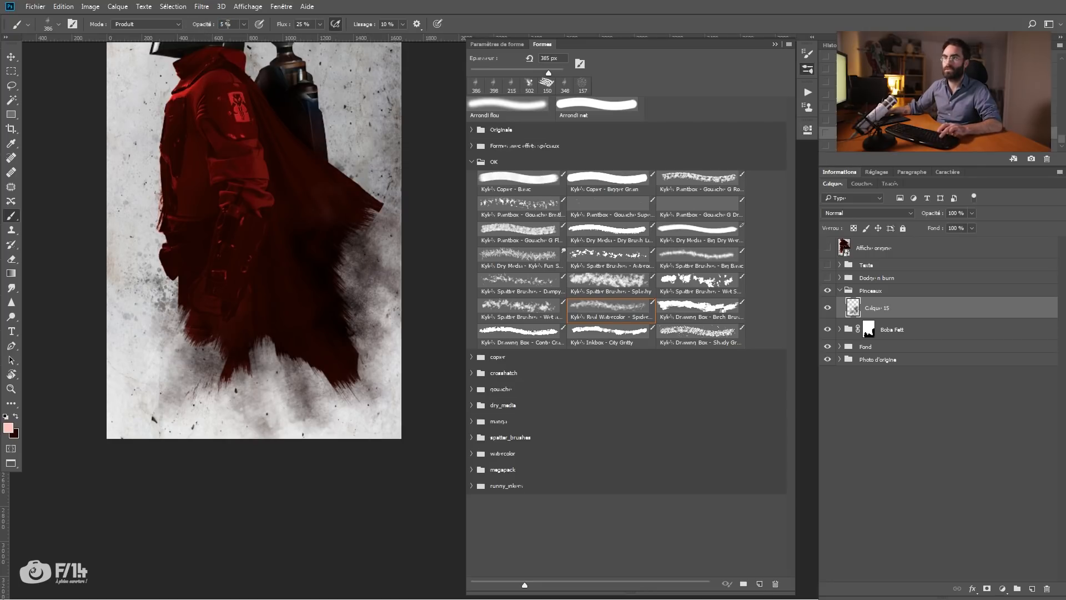
drag(323, 162, 302, 179)
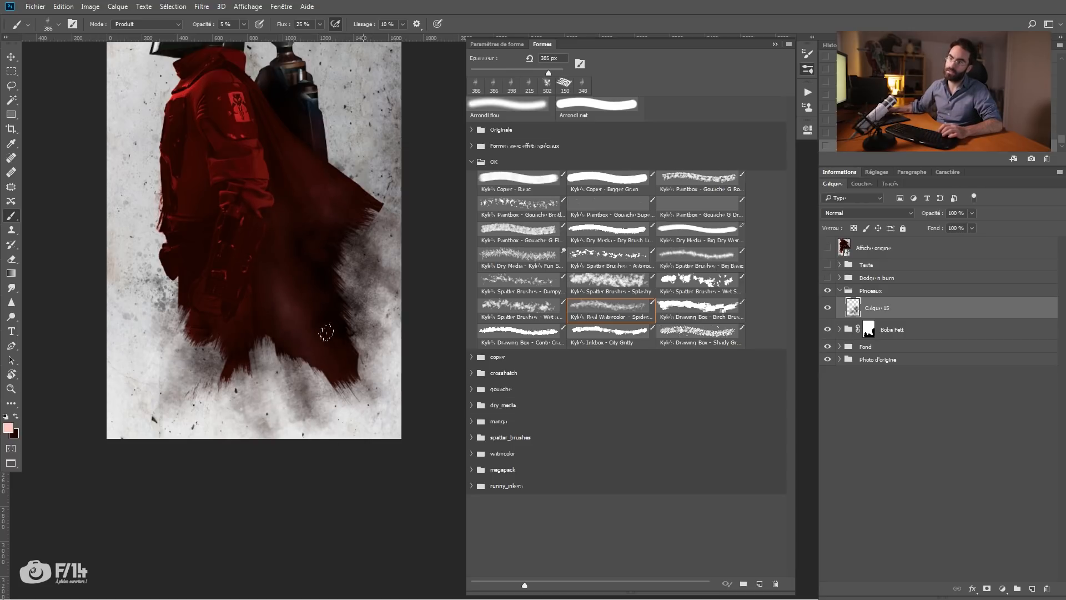
Return to the dark red, add a new layer above Calque 15, and choose the Kyle's Paintbox Gouache Bristle Super Dry preset.
key(x)
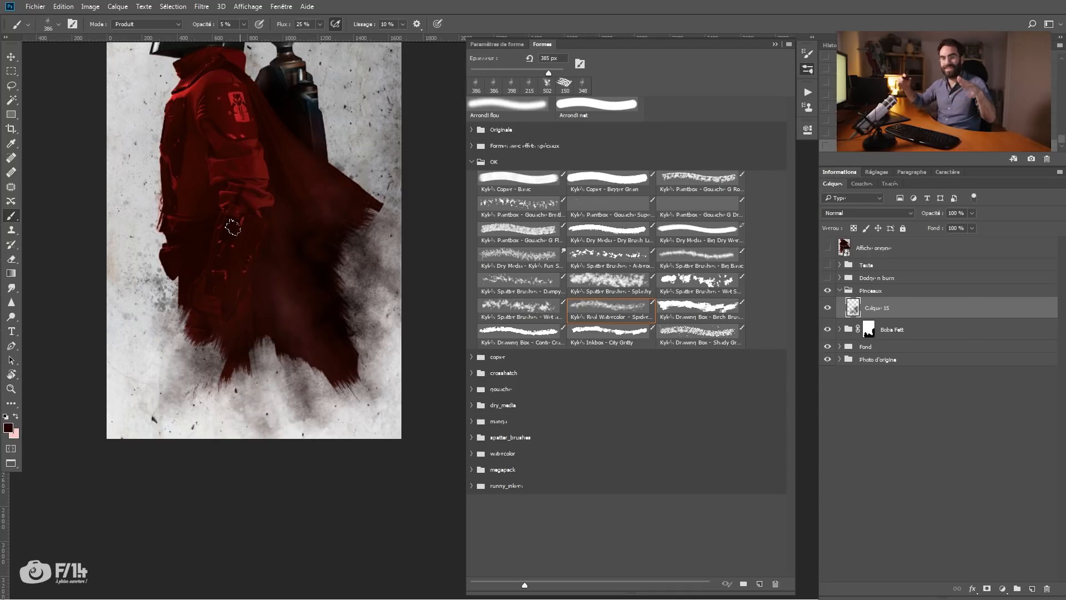
click(1032, 589)
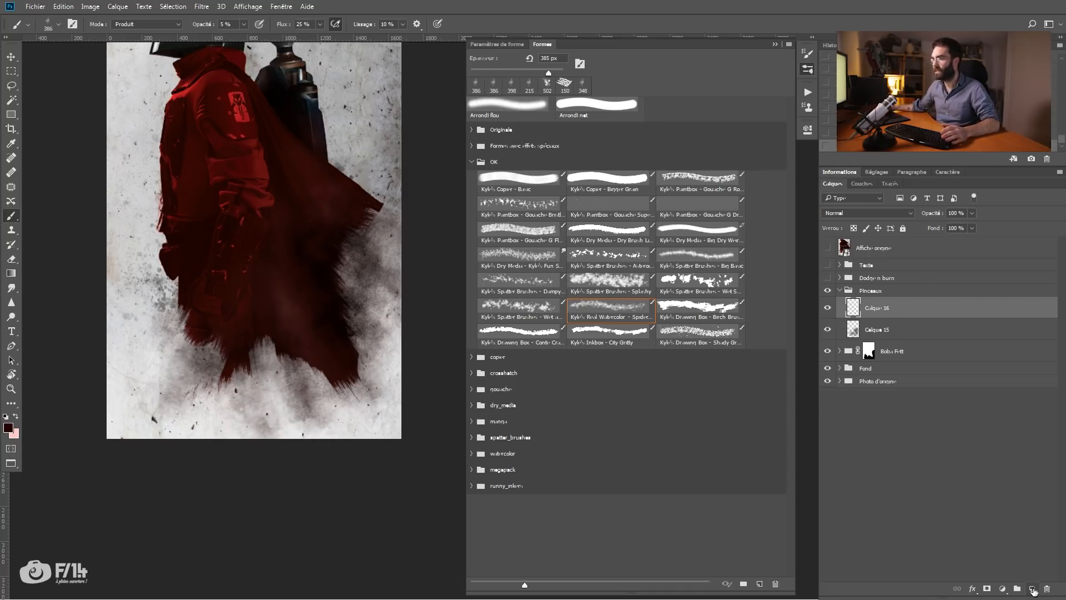
right_click(301, 234)
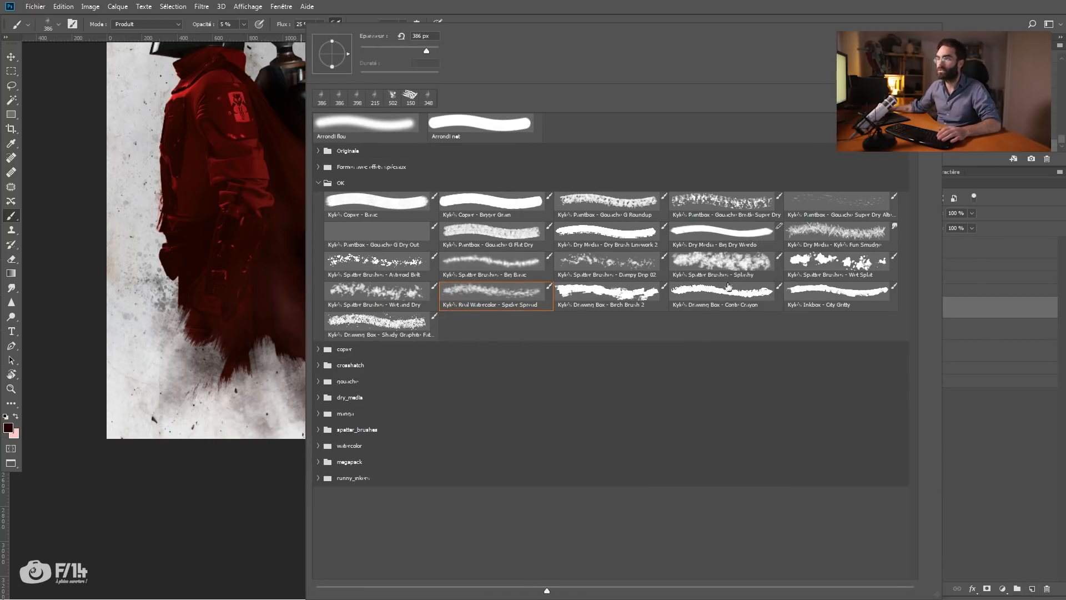
click(727, 204)
Try the gouache brush at 270 px with 80% opacity and then 15% opacity, reloading the preset each time to restore its defaults.
drag(255, 332, 270, 334)
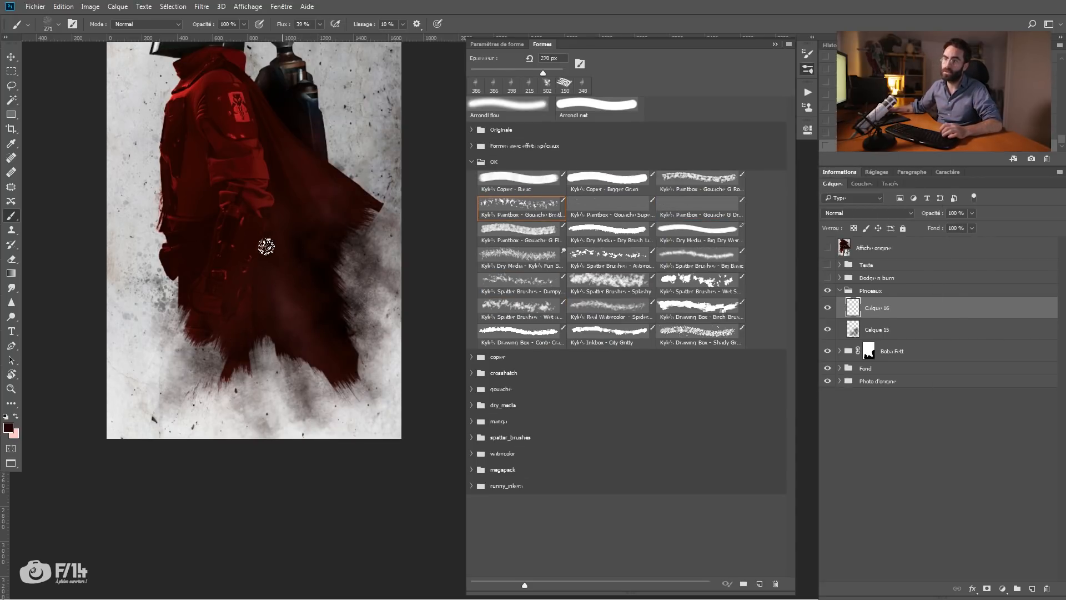
key(8)
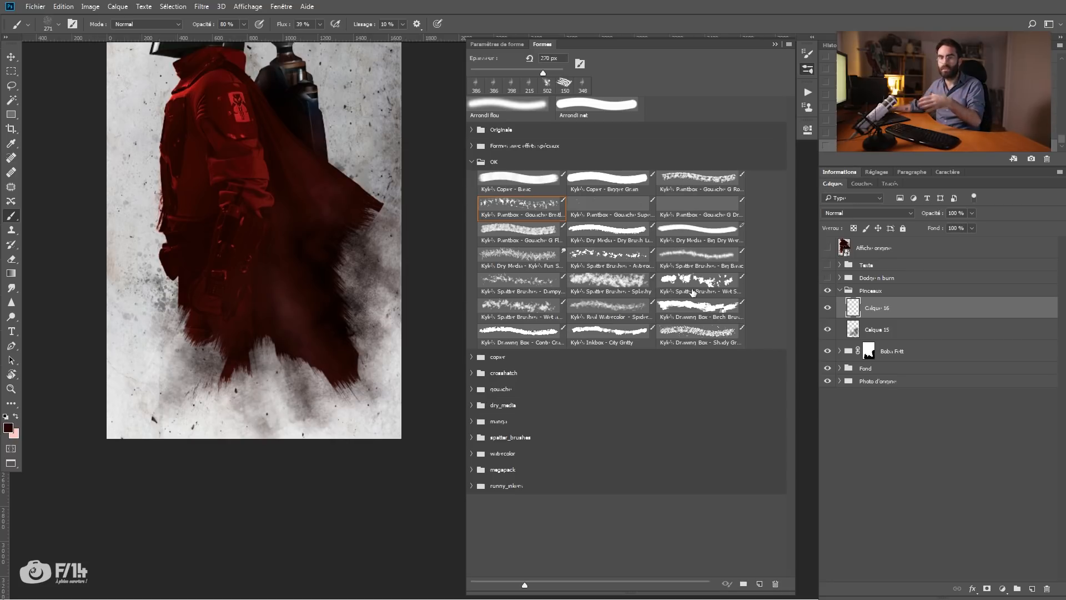
click(515, 204)
drag(205, 28, 155, 36)
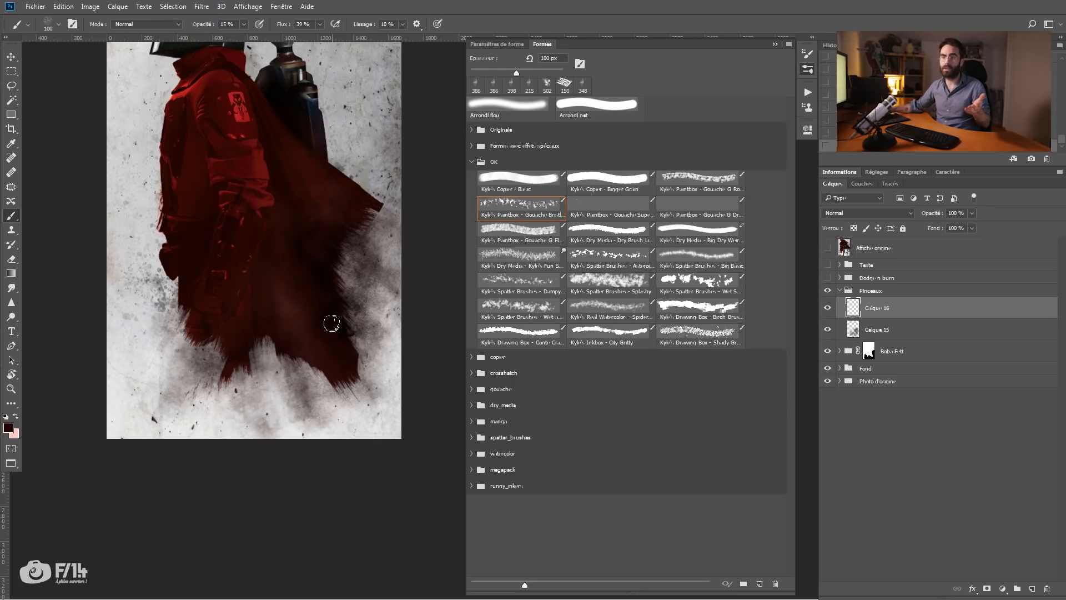
click(534, 205)
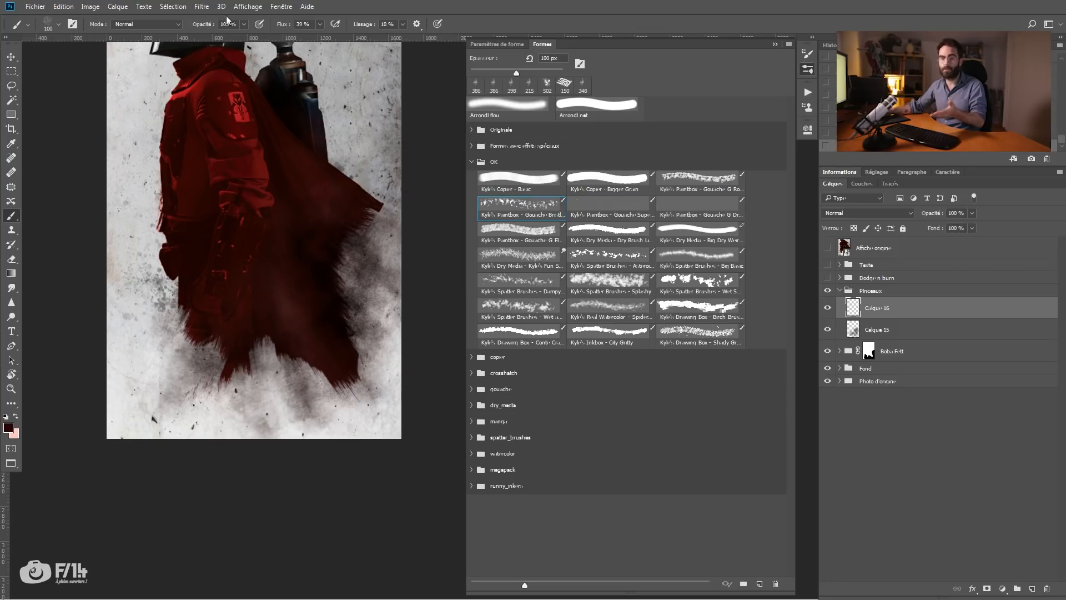
Set the gouache brush to 22% opacity and 118 px, and paint dark red bristle strokes down the cape's lower edge.
drag(202, 25, 187, 26)
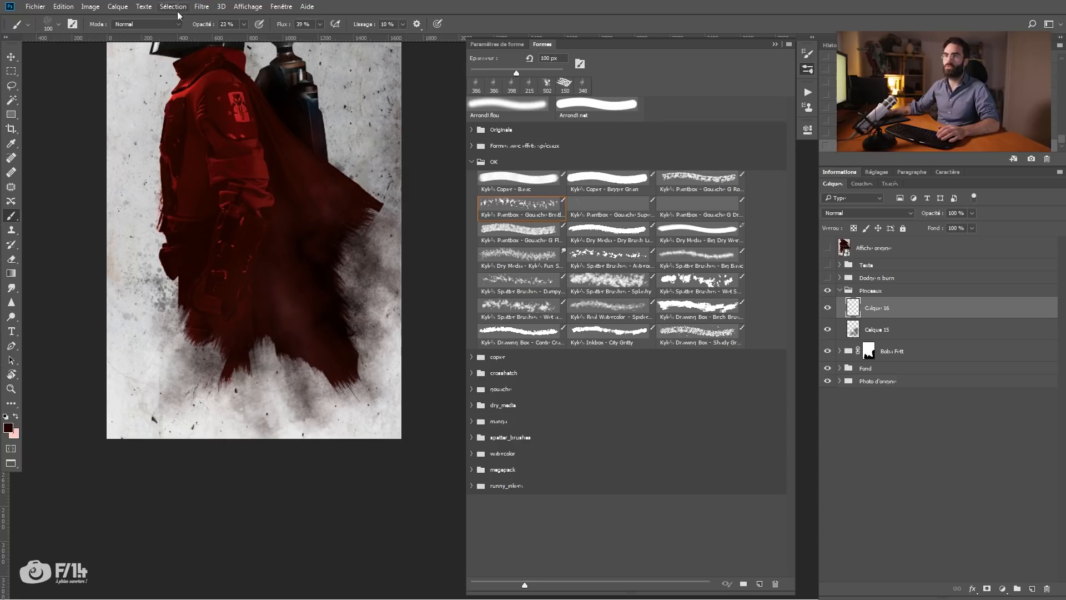
drag(360, 286, 360, 287)
drag(274, 189, 336, 315)
drag(258, 152, 377, 386)
mouse_move(337, 332)
mouse_down()
mouse_move(344, 368)
mouse_move(331, 342)
mouse_move(372, 419)
mouse_up()
drag(300, 299, 354, 403)
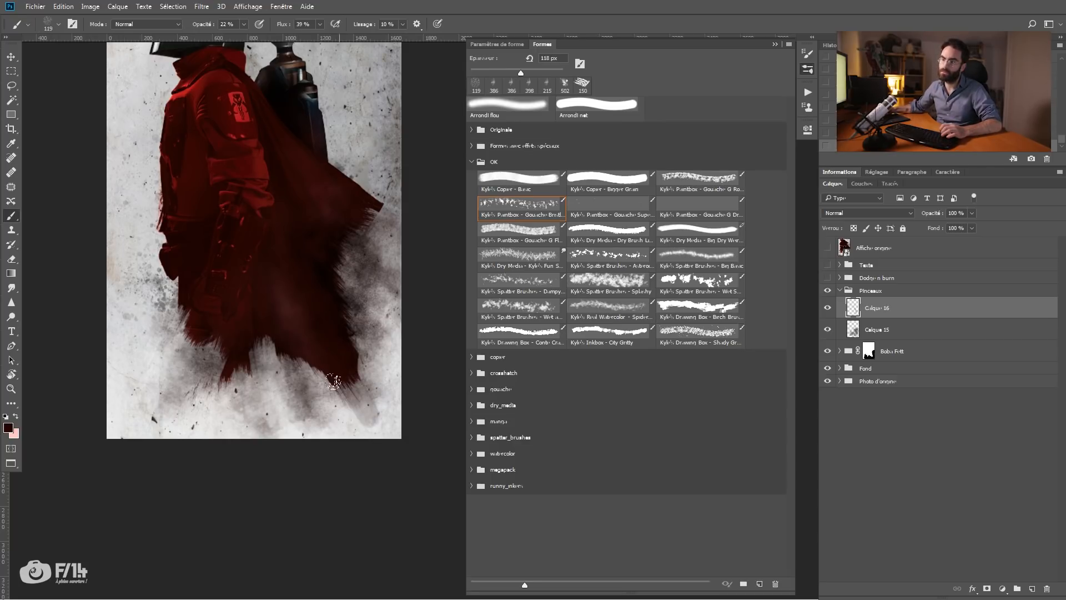
drag(263, 327, 287, 397)
Switch to pale pink, lower the brush opacity to 2%, and paint faint strokes over the lower cape, enlarging the brush to 346 px.
key(x)
drag(257, 293, 202, 385)
key(ctrl+z)
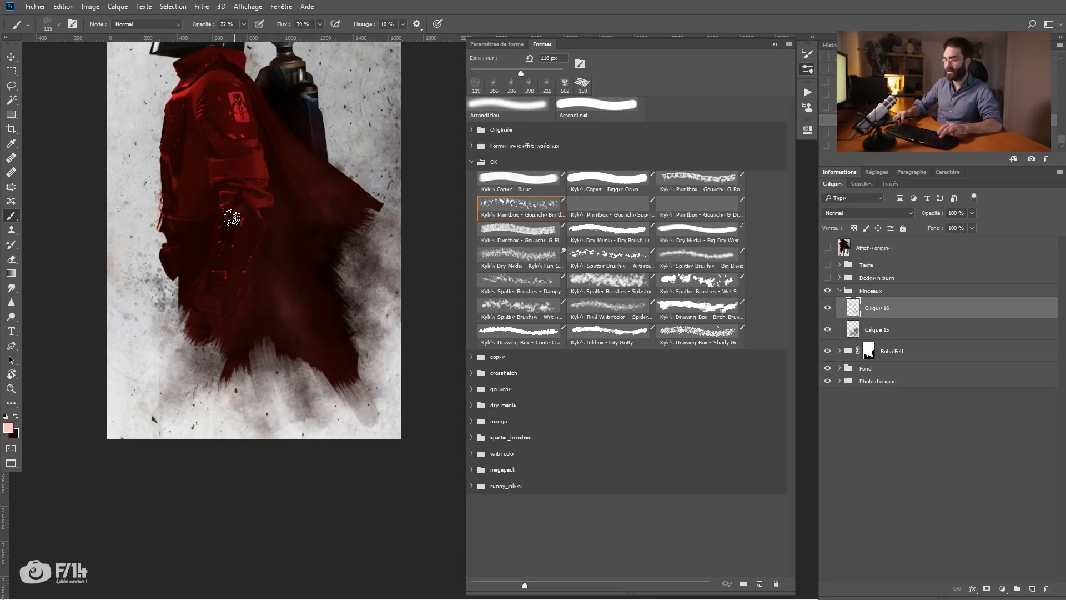
mouse_move(248, 281)
mouse_down()
mouse_move(217, 403)
mouse_move(210, 383)
mouse_move(194, 414)
mouse_move(223, 421)
mouse_up()
key(ctrl+z)
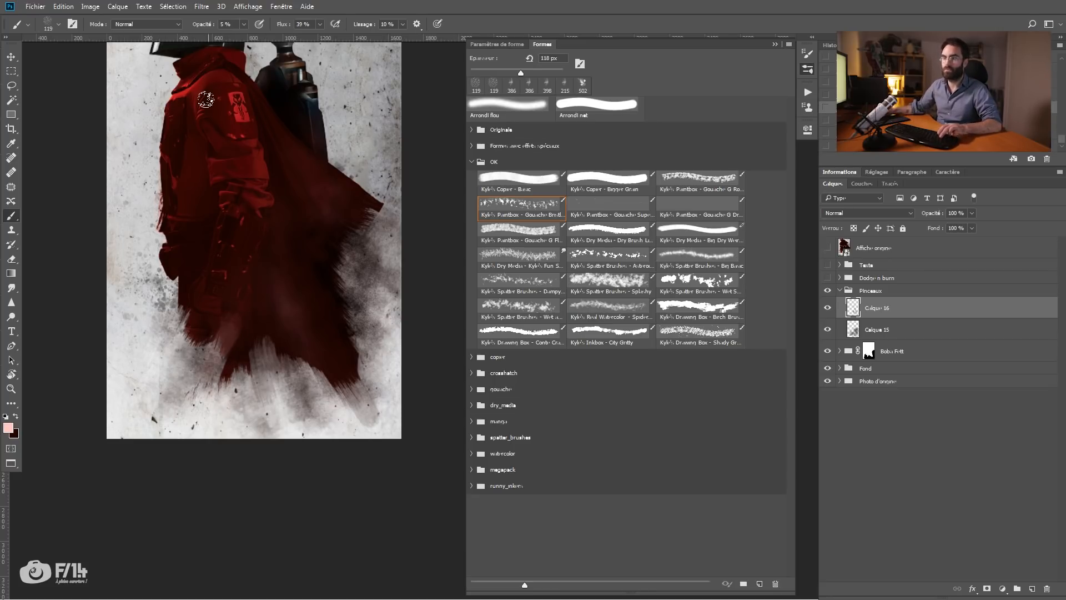
mouse_move(248, 286)
mouse_down()
mouse_move(239, 429)
mouse_move(192, 395)
mouse_move(246, 437)
mouse_up()
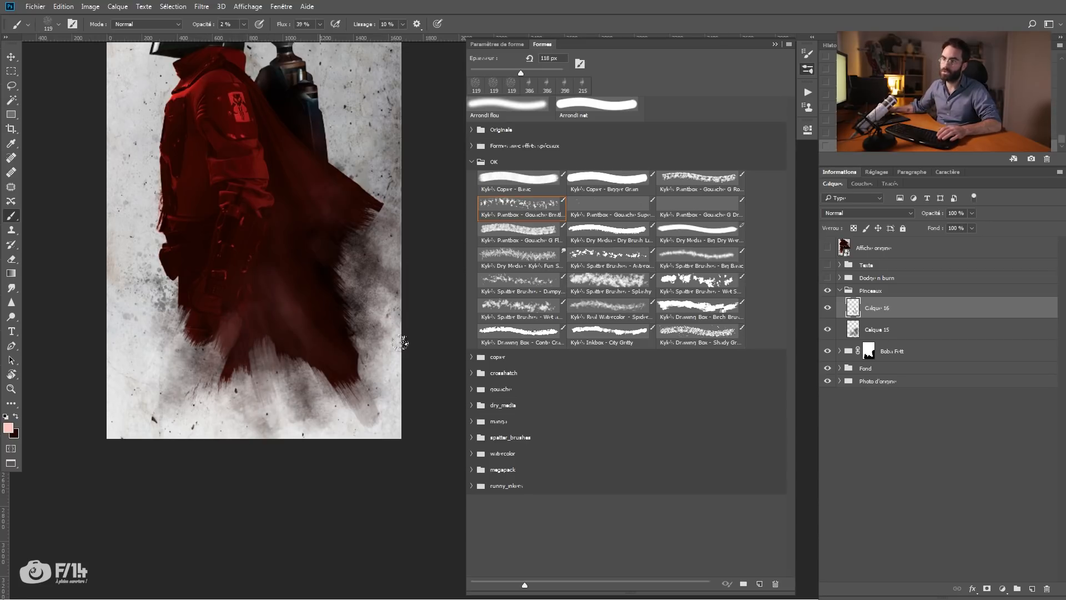
drag(302, 319, 323, 325)
mouse_move(257, 280)
mouse_down()
mouse_move(260, 396)
mouse_move(252, 319)
mouse_move(320, 359)
mouse_up()
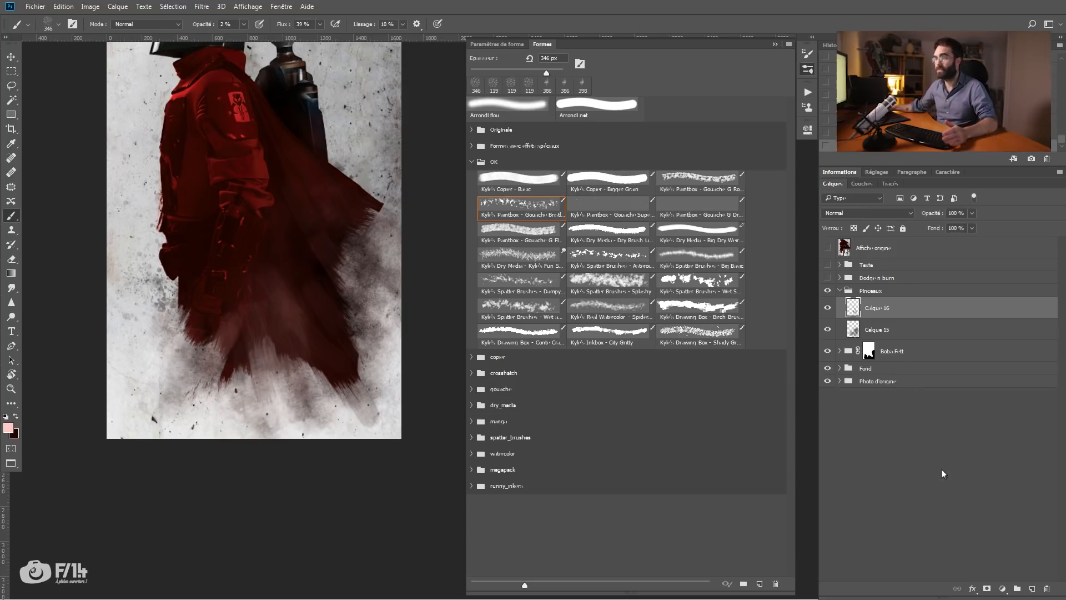
Add a new layer above Calque 16, choose the Kyle's Real Watercolor Spider Spread preset, and sample a bright red from the jacket.
click(1031, 589)
right_click(371, 286)
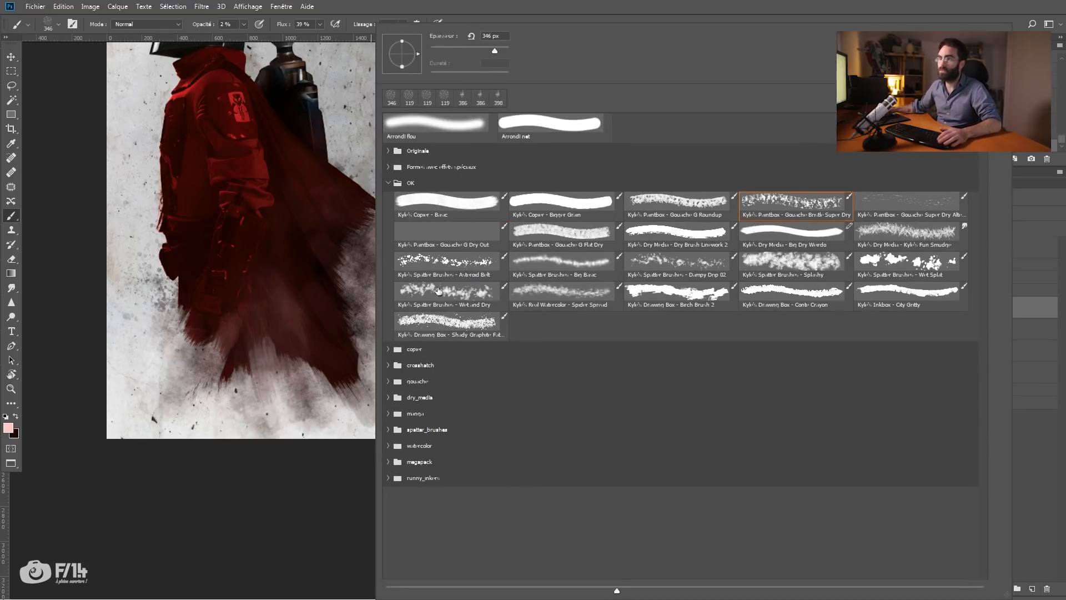
click(594, 304)
click(247, 336)
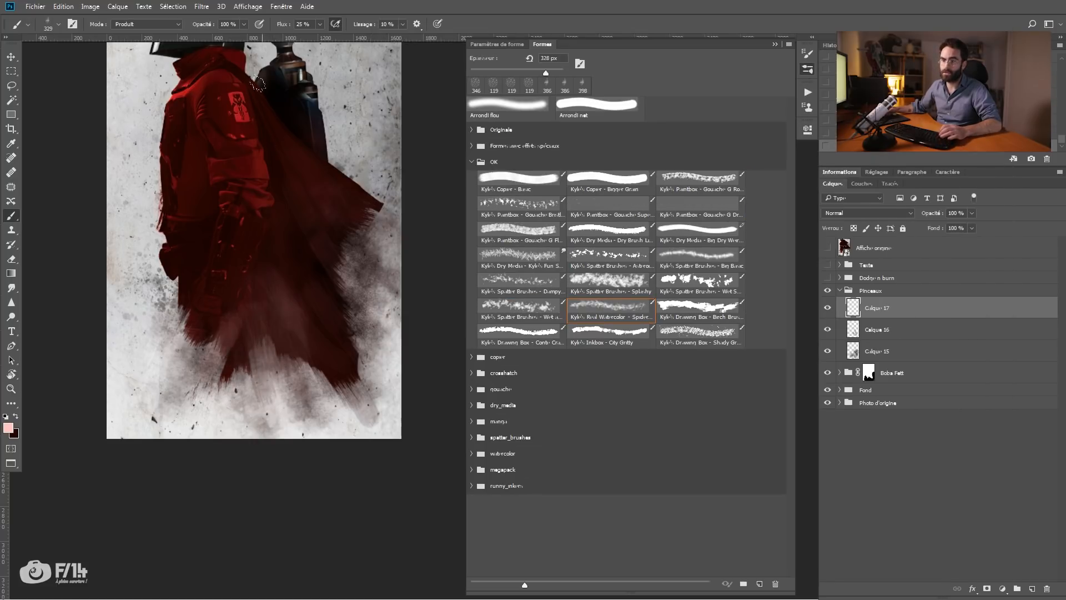
alt+click(254, 161)
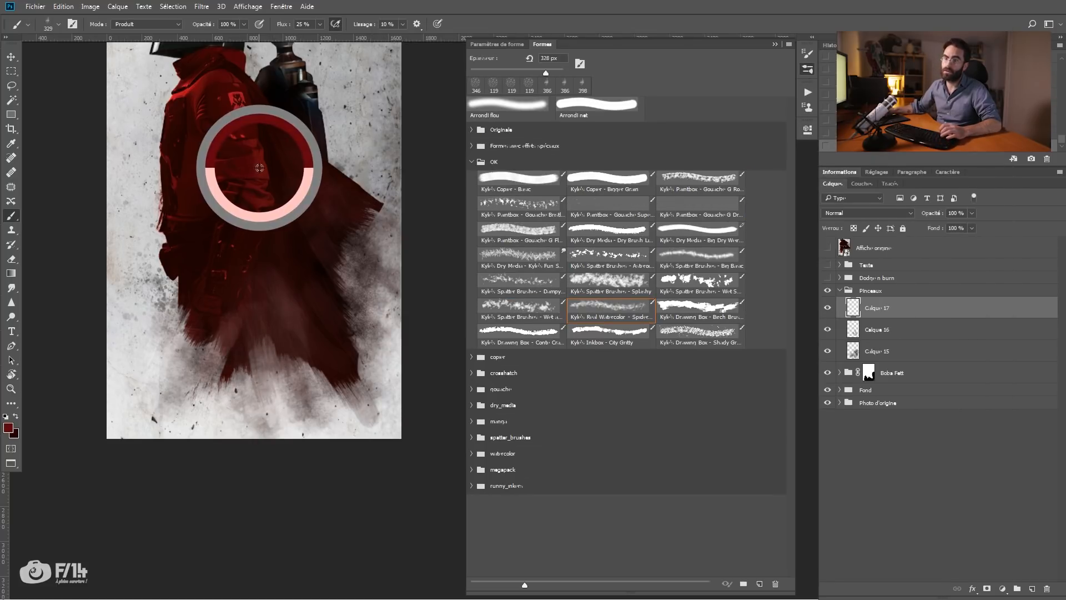
alt+click(239, 120)
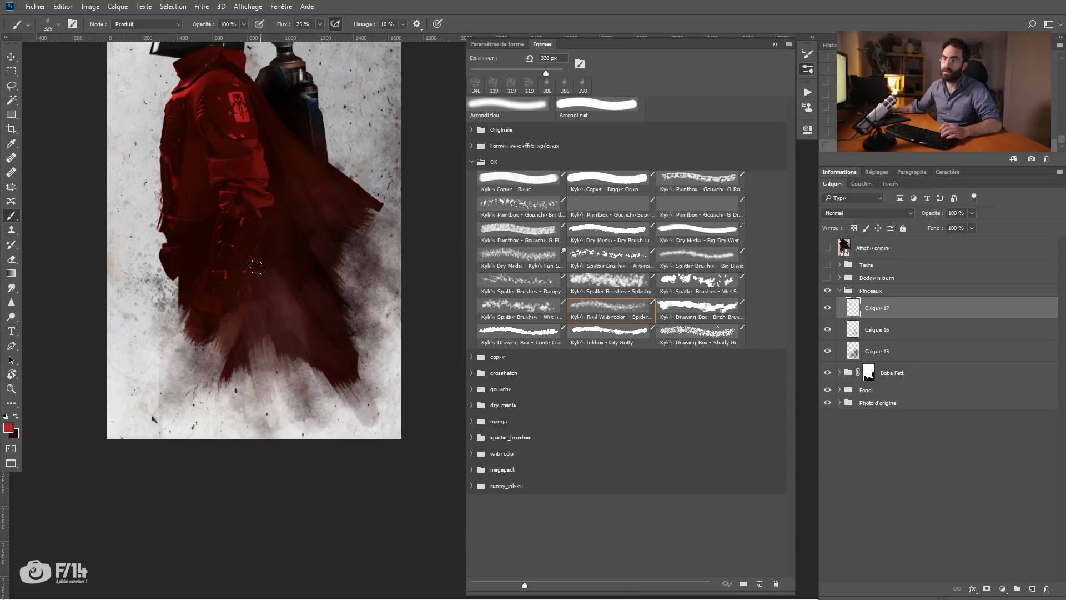
Set the watercolor brush to 32% opacity and 20% flow, and paint bright red and near-black red texture over the lower cape.
drag(255, 303, 252, 324)
key(ctrl+z)
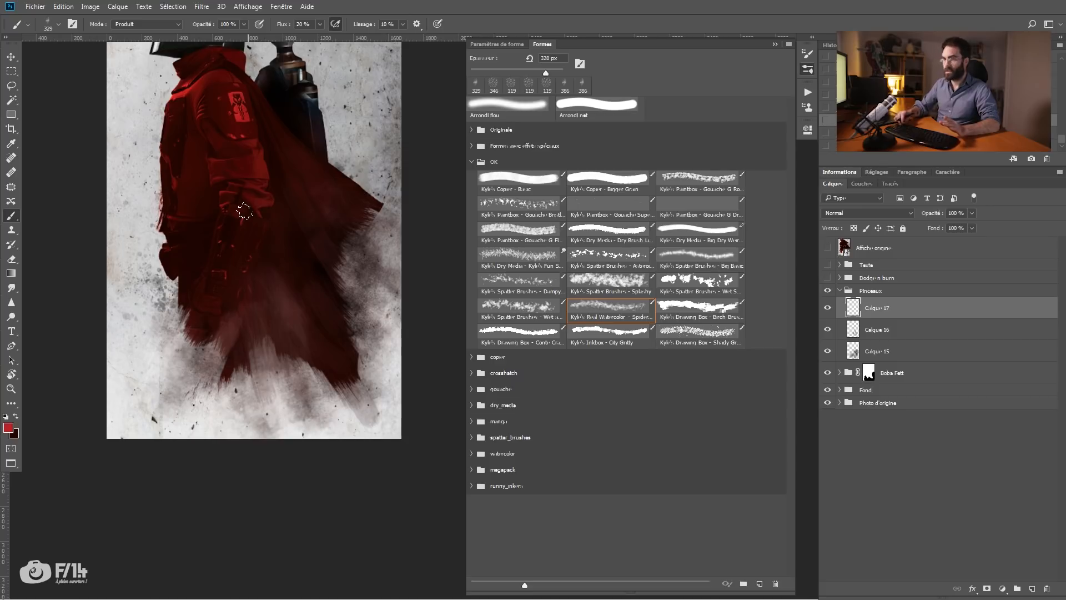
drag(265, 305, 255, 401)
key(ctrl+z)
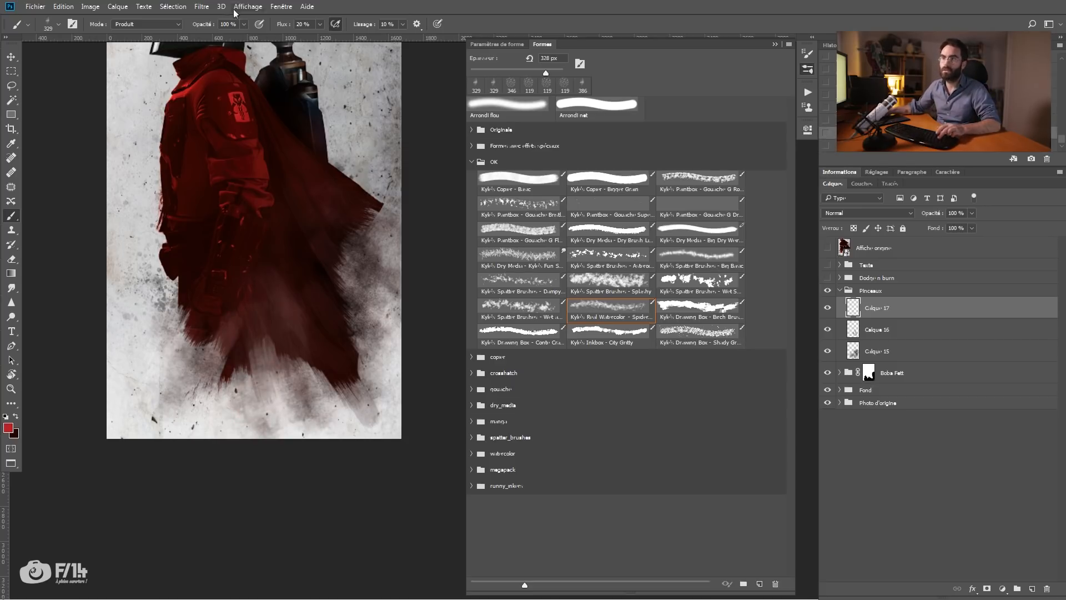
drag(215, 27, 170, 28)
drag(240, 397, 265, 411)
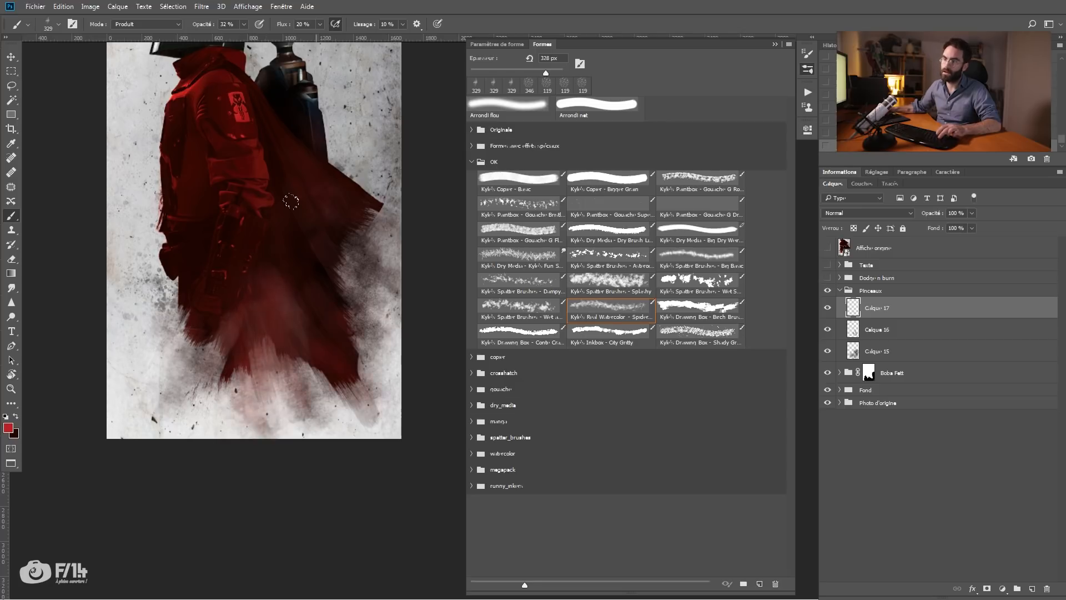
mouse_move(369, 302)
mouse_down()
mouse_move(322, 293)
mouse_move(340, 385)
mouse_move(243, 374)
mouse_move(262, 271)
mouse_move(194, 406)
mouse_move(246, 298)
mouse_move(194, 376)
mouse_move(231, 245)
mouse_move(159, 380)
mouse_move(198, 317)
mouse_move(184, 355)
mouse_move(255, 271)
mouse_move(215, 400)
mouse_move(256, 329)
mouse_move(326, 428)
mouse_move(281, 249)
mouse_move(346, 418)
mouse_move(282, 281)
mouse_move(332, 398)
mouse_up()
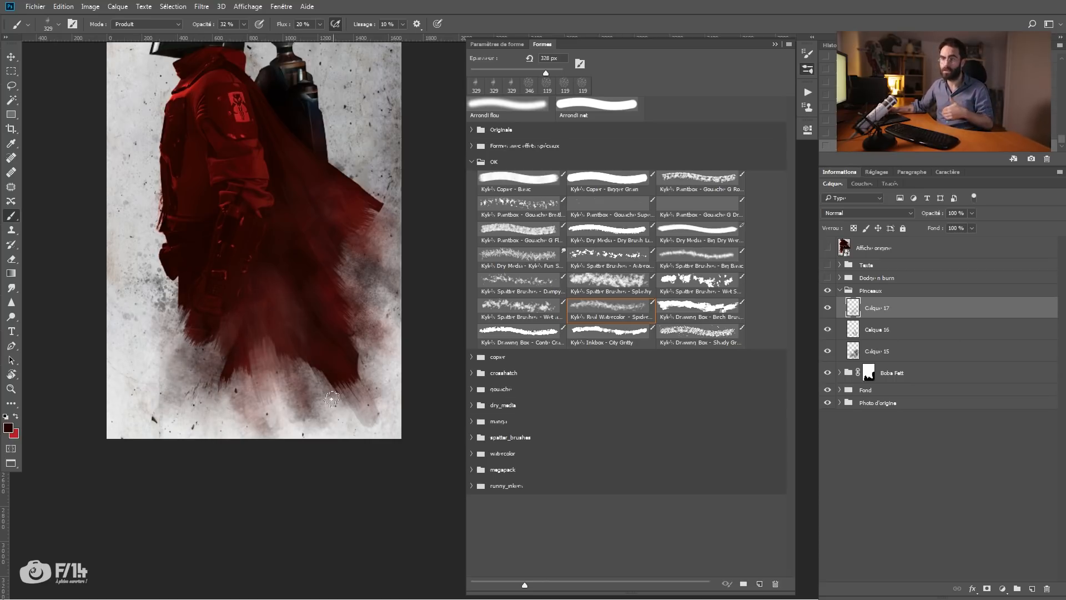
mouse_move(268, 235)
mouse_down()
mouse_move(269, 300)
mouse_move(287, 349)
mouse_up()
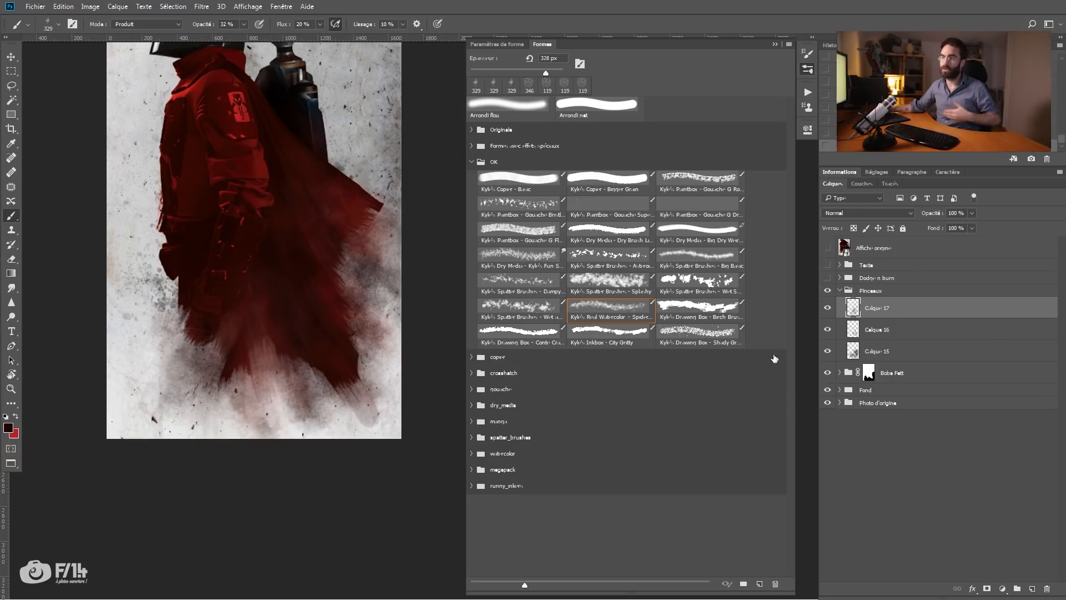
Select the Boba Fett mask, hide the Pinceaux group, and paint watercolor texture into the lower cape on the mask at 100% opacity.
click(869, 373)
key(x)
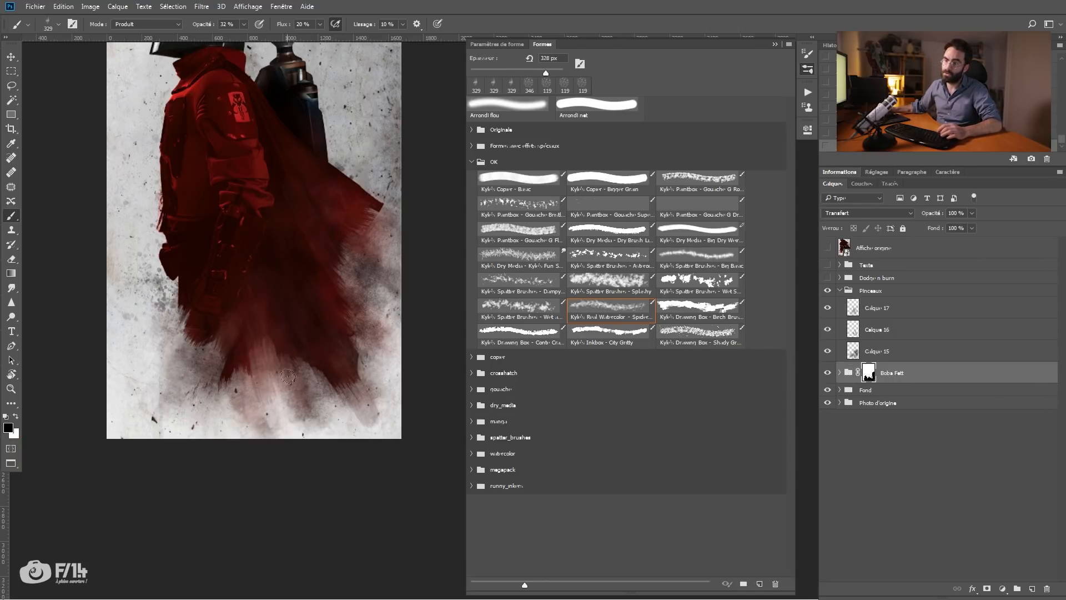
click(827, 290)
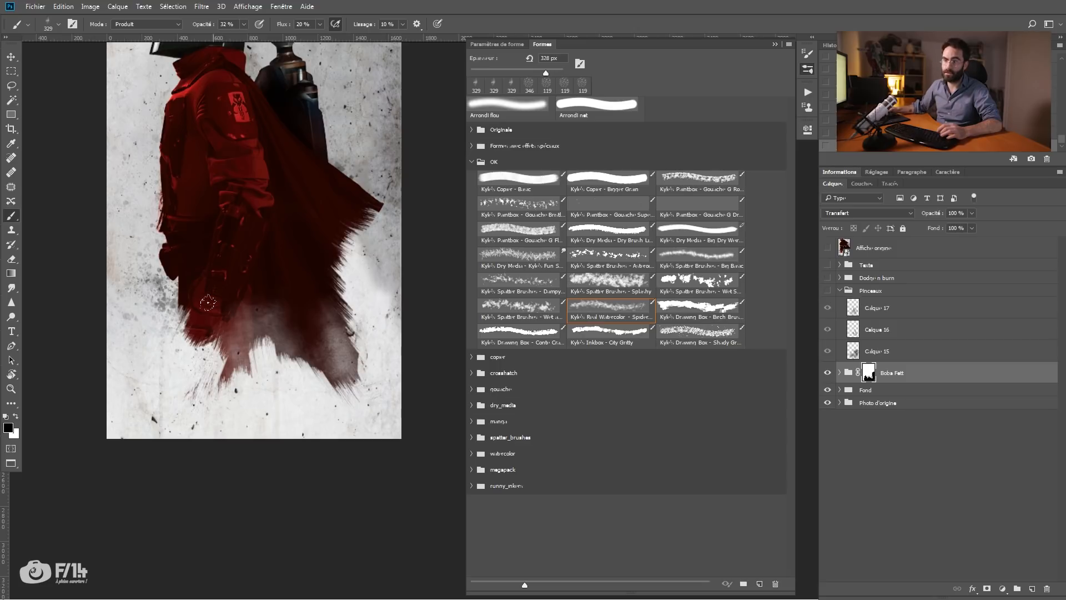
key(x)
key(0)
drag(261, 322, 320, 377)
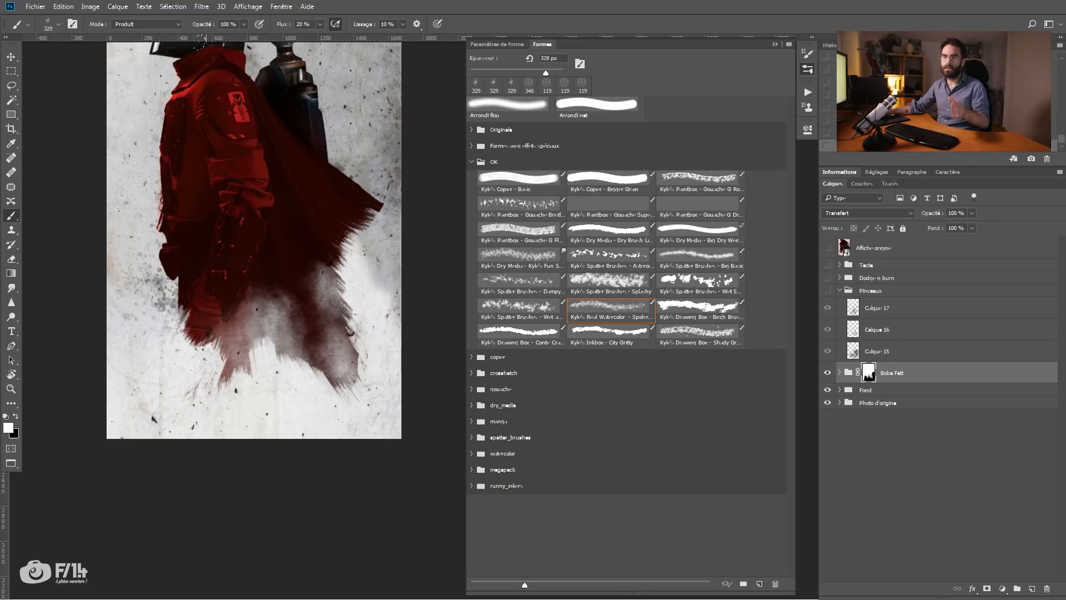
Set the brush mode to Normal and paint the mask in white around the lower cape, using a brush of about 391 px.
click(159, 26)
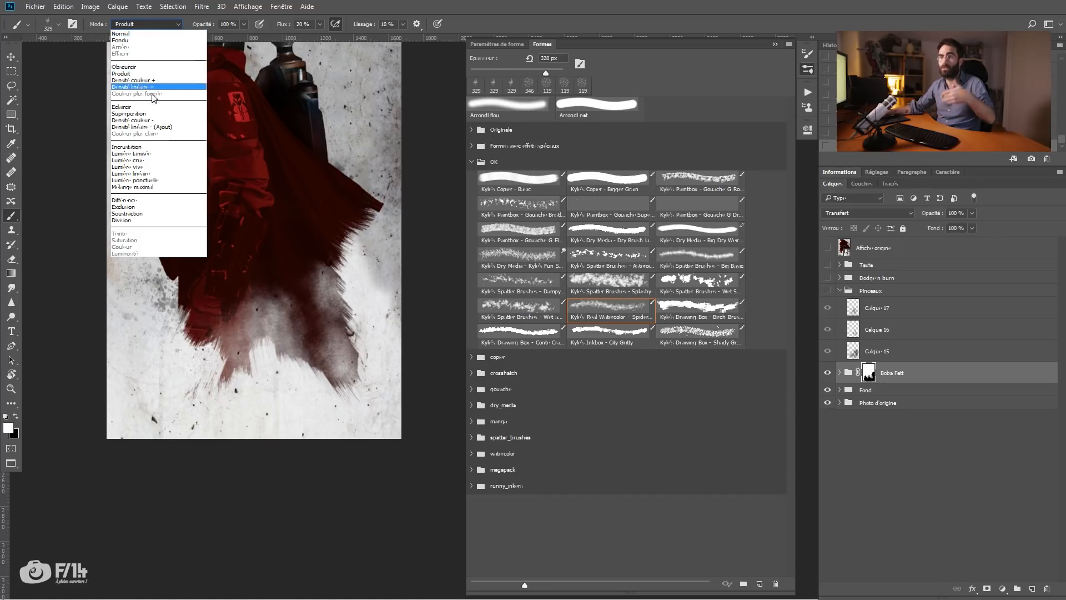
click(121, 33)
mouse_move(270, 351)
mouse_down()
mouse_move(264, 301)
mouse_move(237, 270)
mouse_move(266, 346)
mouse_move(254, 277)
mouse_move(303, 371)
mouse_move(251, 253)
mouse_move(223, 297)
mouse_move(222, 347)
mouse_up()
mouse_move(333, 311)
mouse_down()
mouse_move(350, 250)
mouse_move(382, 301)
mouse_move(355, 284)
mouse_move(375, 279)
mouse_up()
key(x)
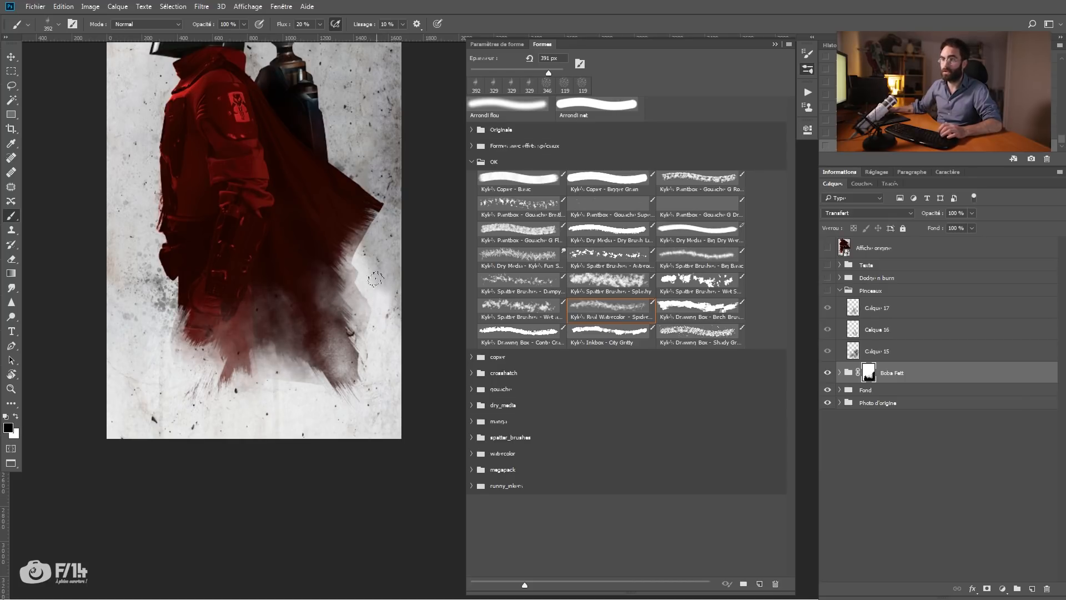
Choose the Kyle's Paintbox Gouache Bristle Super Dry preset at 201 px and roughen the cape's trailing edge with black and white mask strokes.
right_click(375, 279)
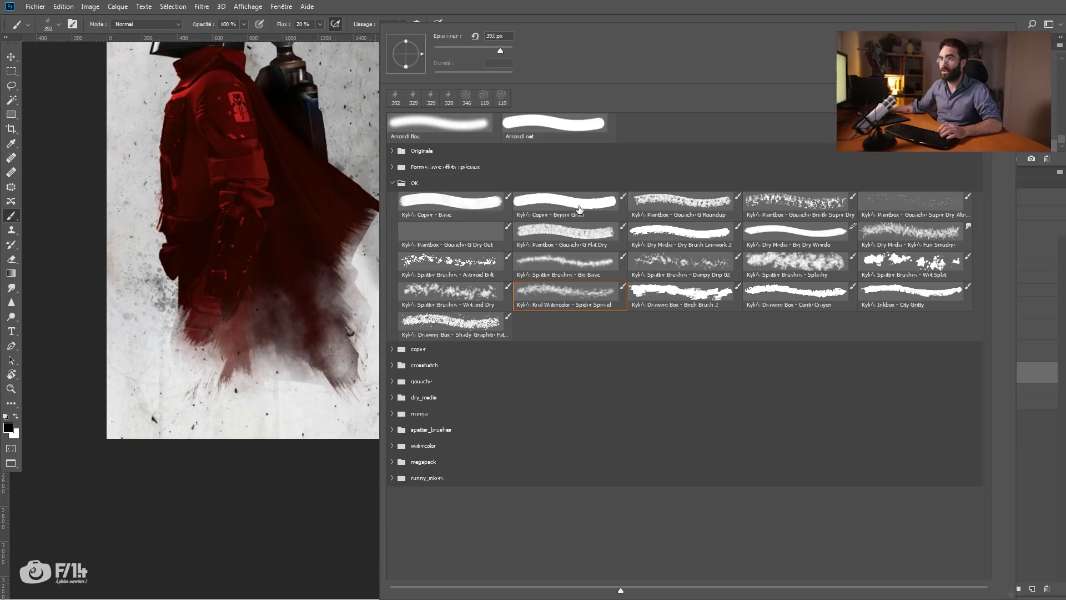
click(686, 210)
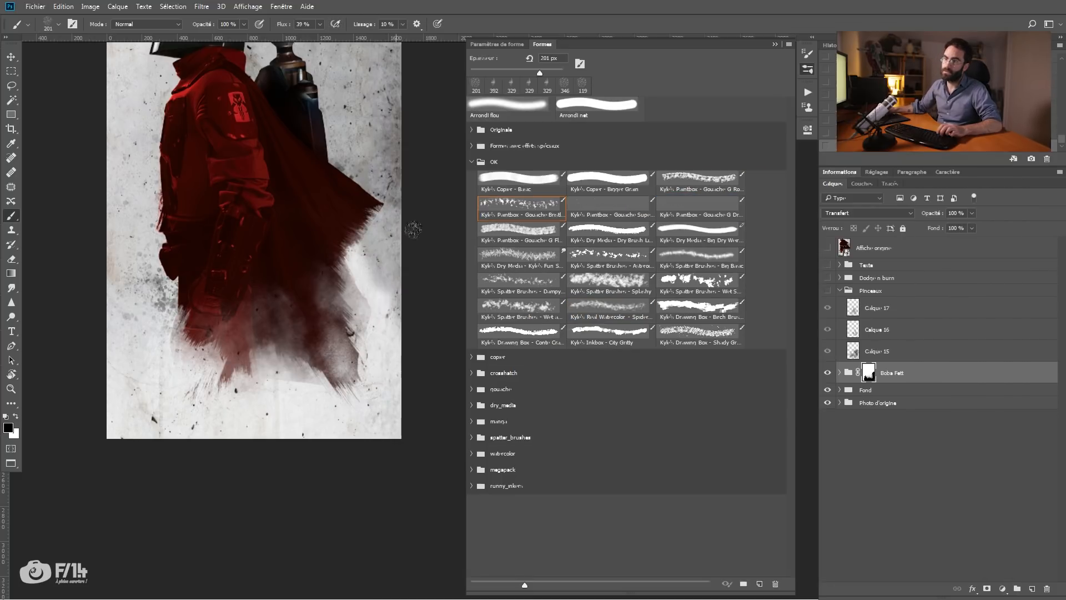
drag(411, 228, 369, 204)
drag(422, 224, 353, 188)
drag(361, 237, 335, 224)
drag(363, 300, 363, 318)
key(x)
drag(280, 244, 354, 294)
mouse_move(311, 222)
mouse_down()
mouse_move(360, 257)
mouse_move(338, 226)
mouse_move(358, 263)
mouse_move(358, 239)
mouse_up()
key(x)
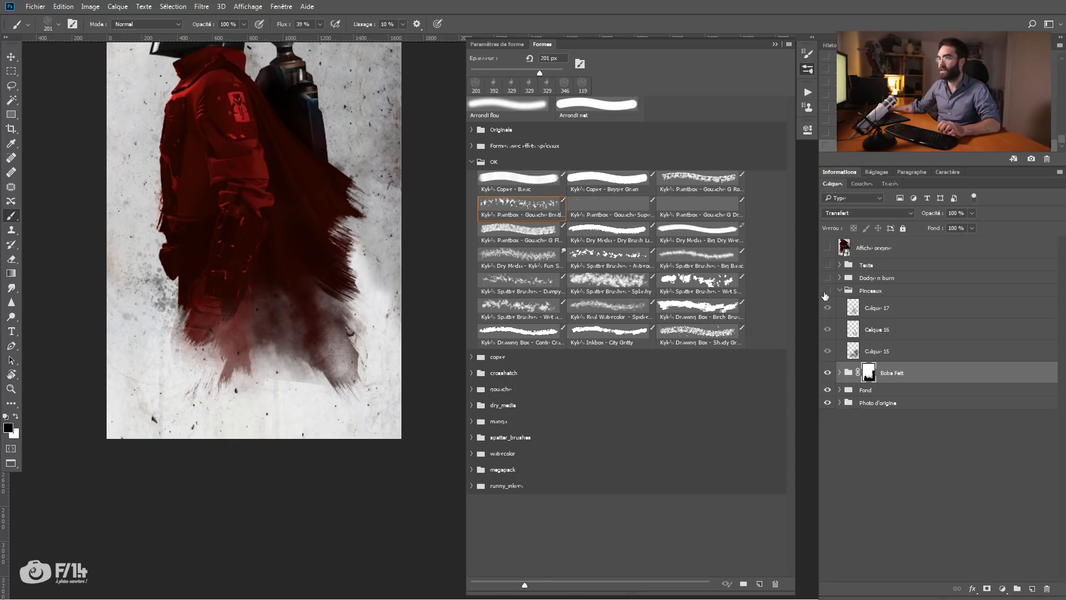
Show the Pinceaux group, add a new layer above Calque 17, and briefly display the original poster for comparison.
click(827, 291)
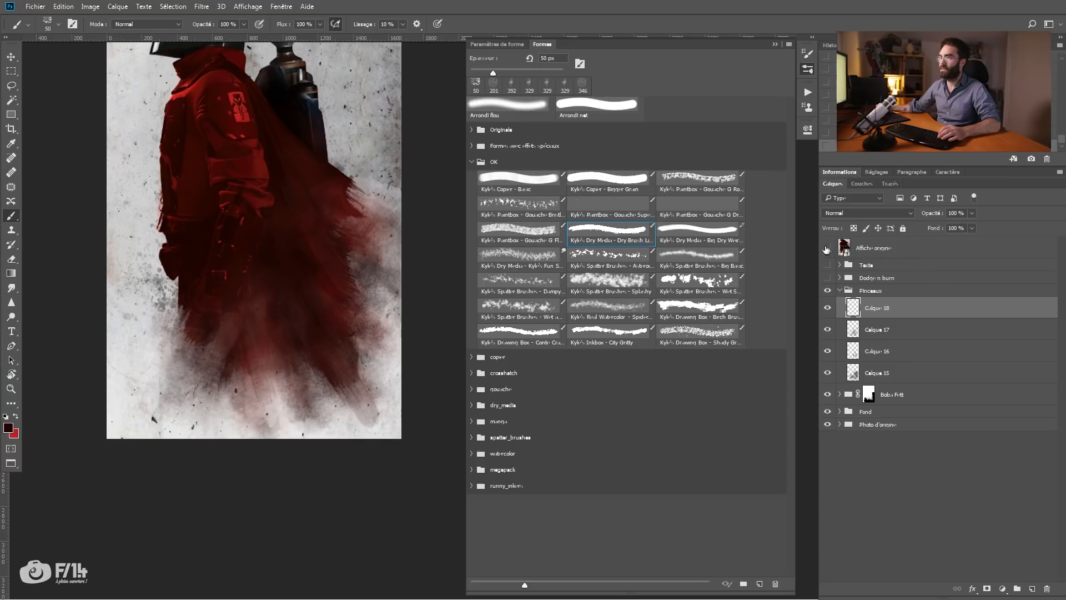
click(827, 249)
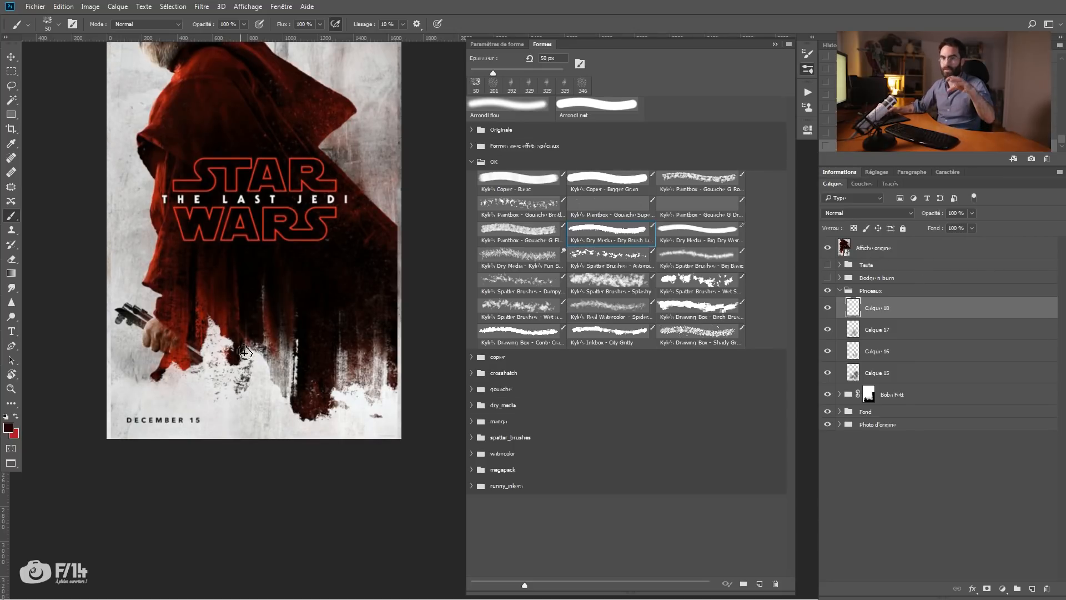
click(828, 250)
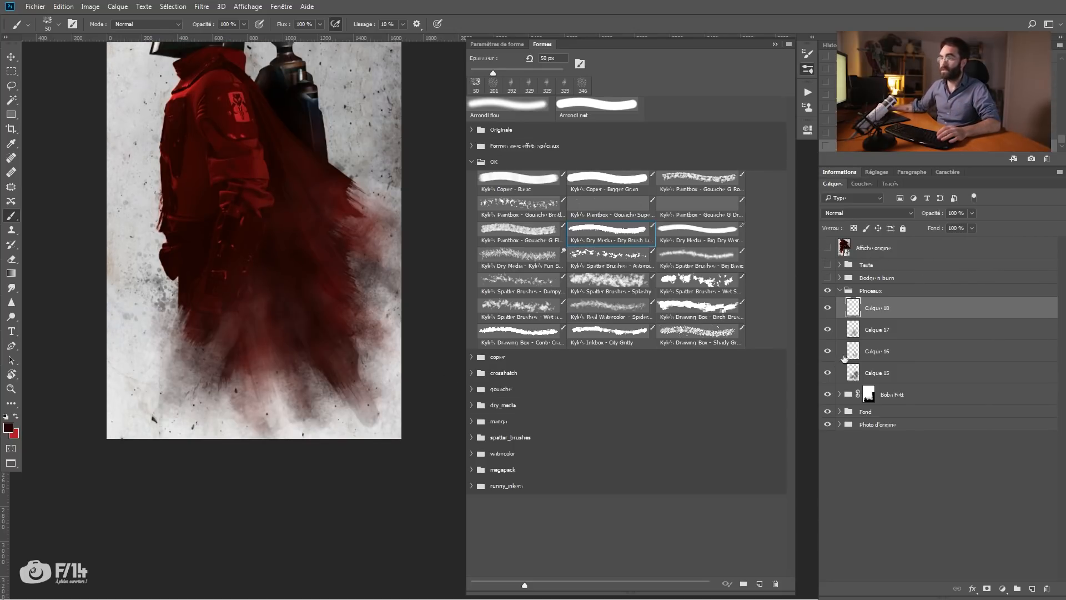
Pick a light salmon foreground colour and choose the Kyle's Drawing Box Birch Brush preset at 301 px.
drag(253, 373, 268, 373)
key(x)
click(8, 427)
drag(333, 185, 343, 190)
click(551, 165)
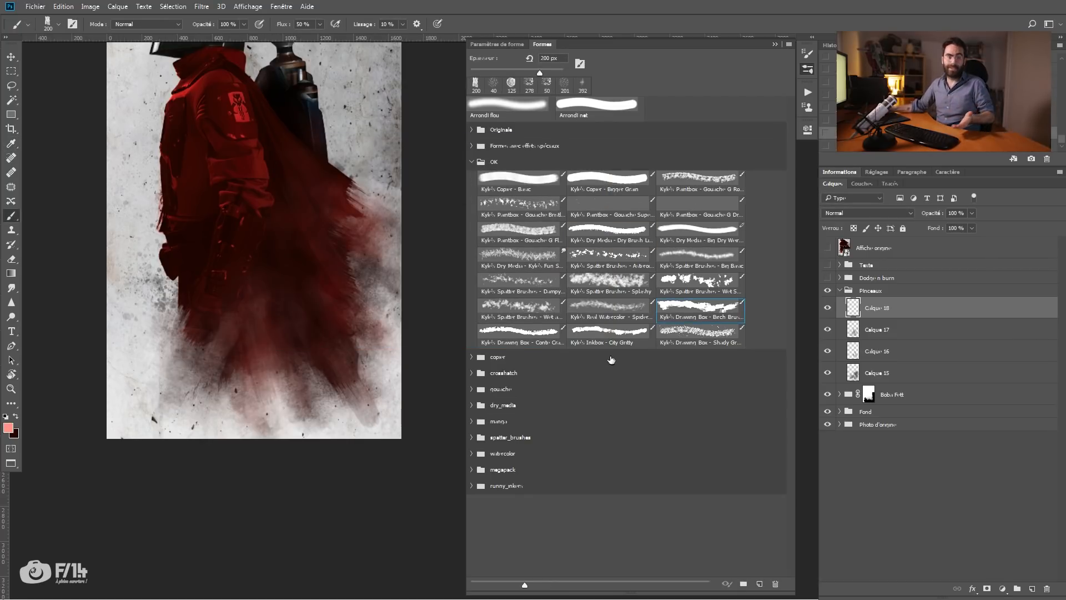
click(709, 319)
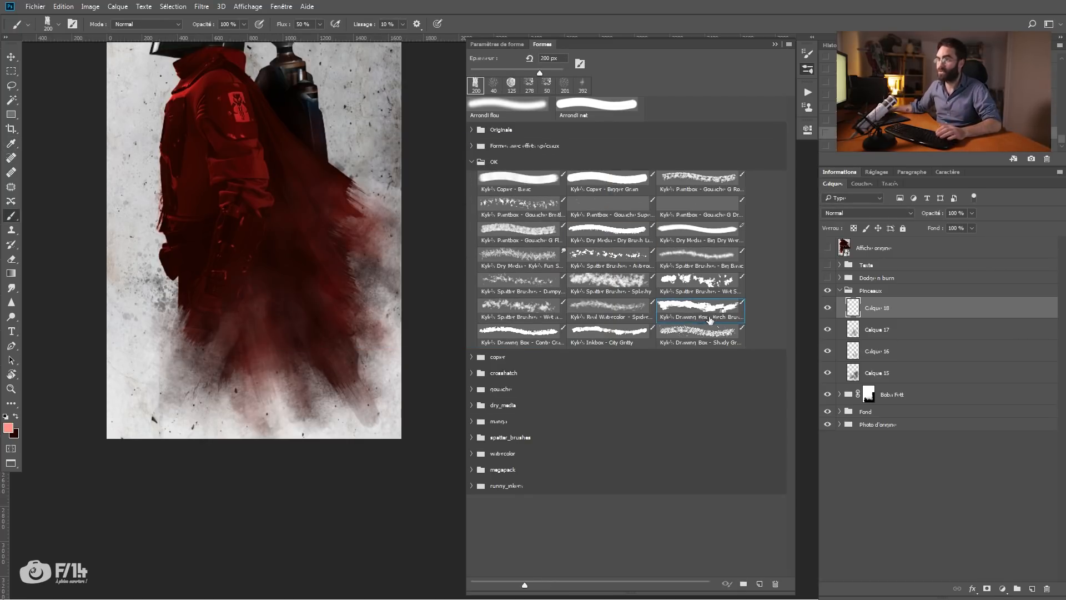
drag(252, 352, 261, 353)
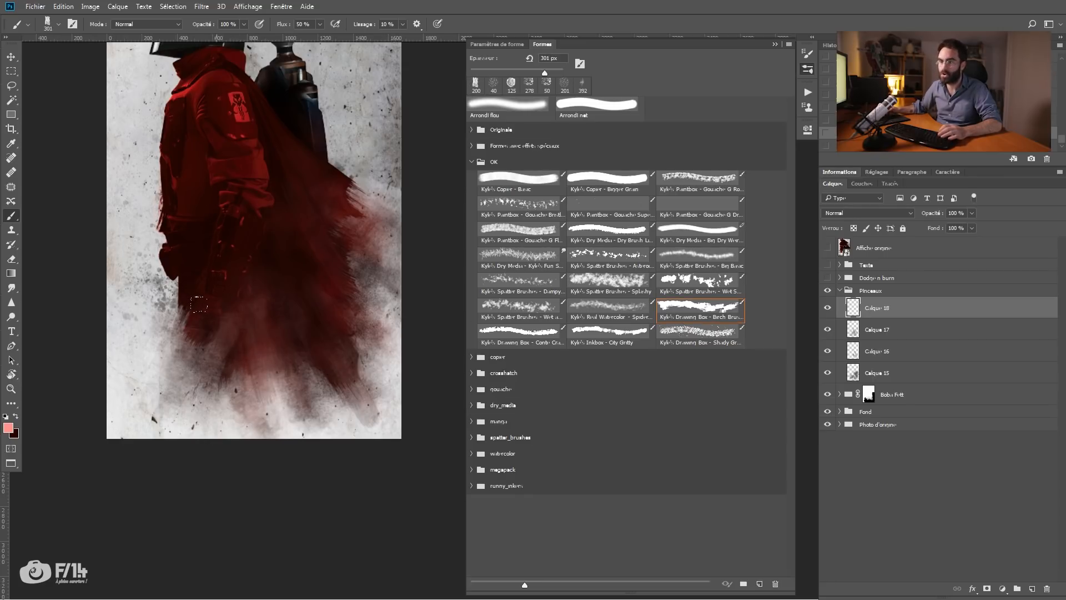
Try light salmon Birch Brush strokes over the lower cape on the new layer.
drag(208, 306, 192, 397)
key(ctrl+z)
drag(246, 280, 215, 439)
key(ctrl+z)
Set the foreground to a deeper coral red and paint long downward Birch Brush strokes across the whole lower cape.
click(8, 427)
drag(389, 183, 366, 228)
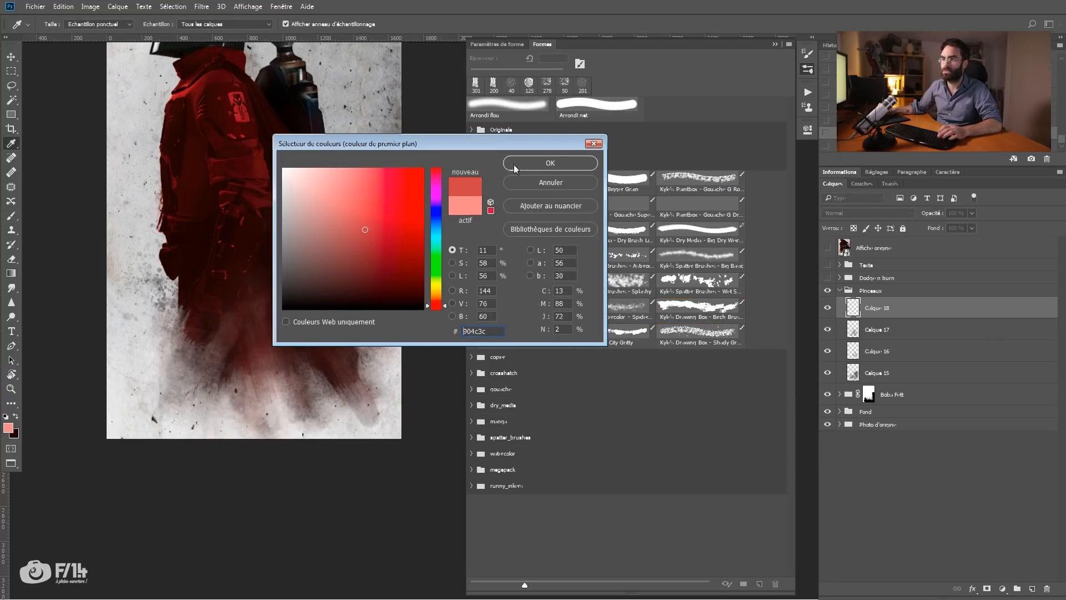
click(514, 167)
drag(219, 272, 178, 423)
mouse_move(333, 158)
mouse_down()
mouse_move(409, 358)
mouse_move(334, 289)
mouse_up()
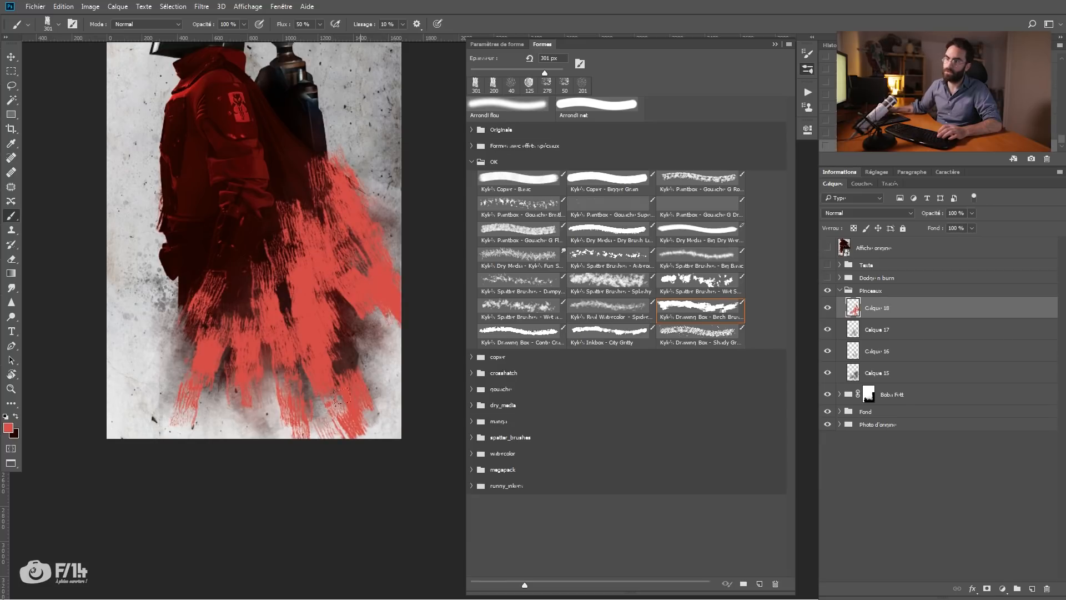
drag(336, 327, 351, 411)
drag(258, 311, 233, 433)
drag(214, 234, 157, 423)
mouse_move(167, 258)
mouse_down()
mouse_move(98, 384)
mouse_move(129, 328)
mouse_move(127, 354)
mouse_up()
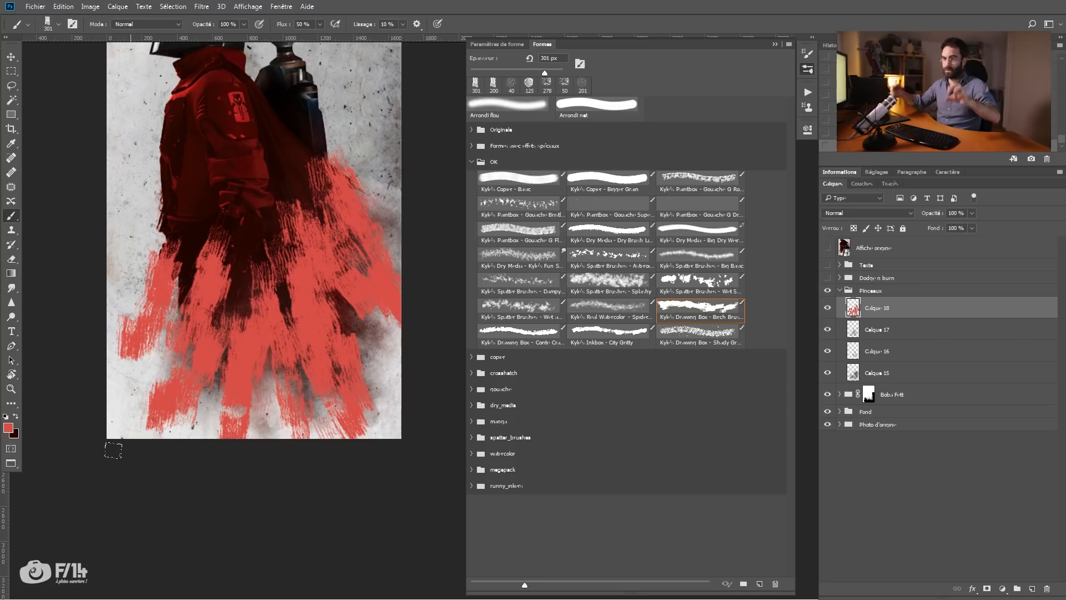
Add a layer mask to Calque 18 and paint it in black with upward Birch Brush strokes to break up the coral strokes' lower ends.
click(988, 589)
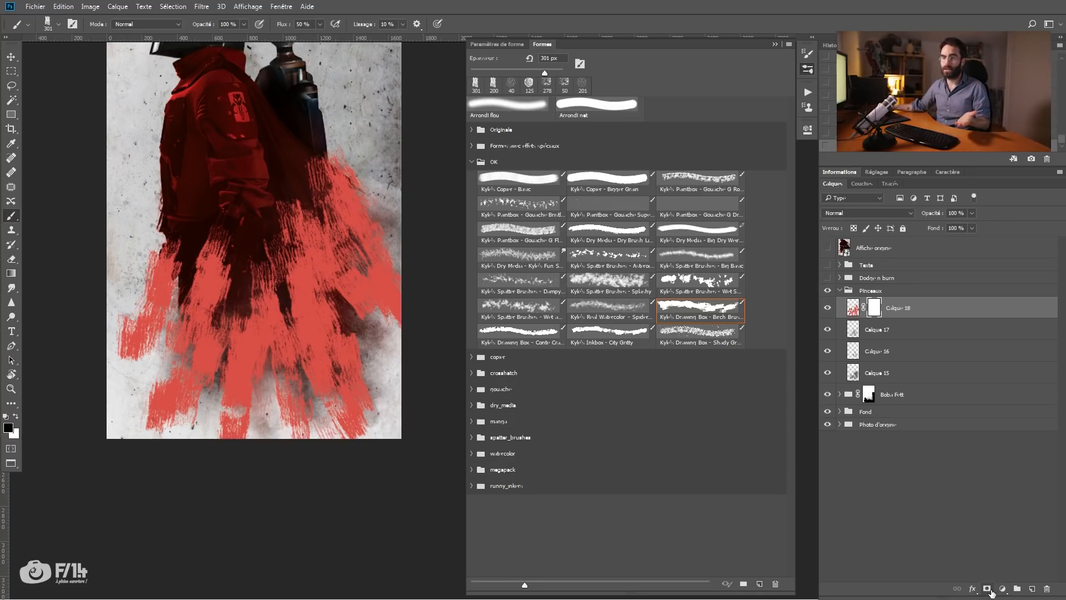
key(x)
key(x)
drag(187, 316, 222, 265)
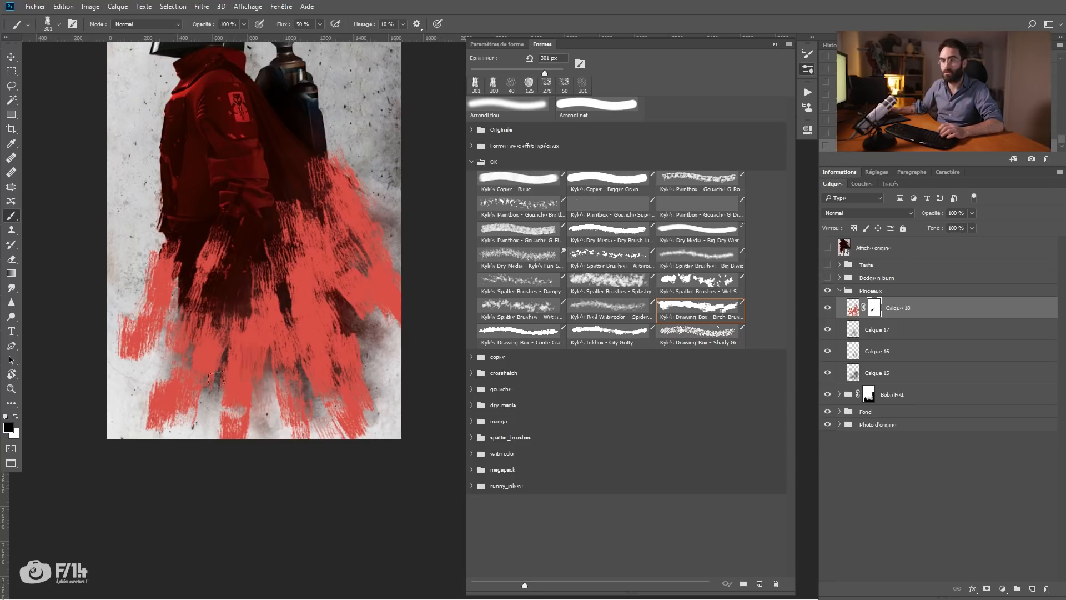
drag(253, 373, 265, 288)
drag(225, 434, 233, 404)
mouse_move(156, 426)
mouse_down()
mouse_move(186, 388)
mouse_move(135, 319)
mouse_up()
drag(127, 356, 139, 316)
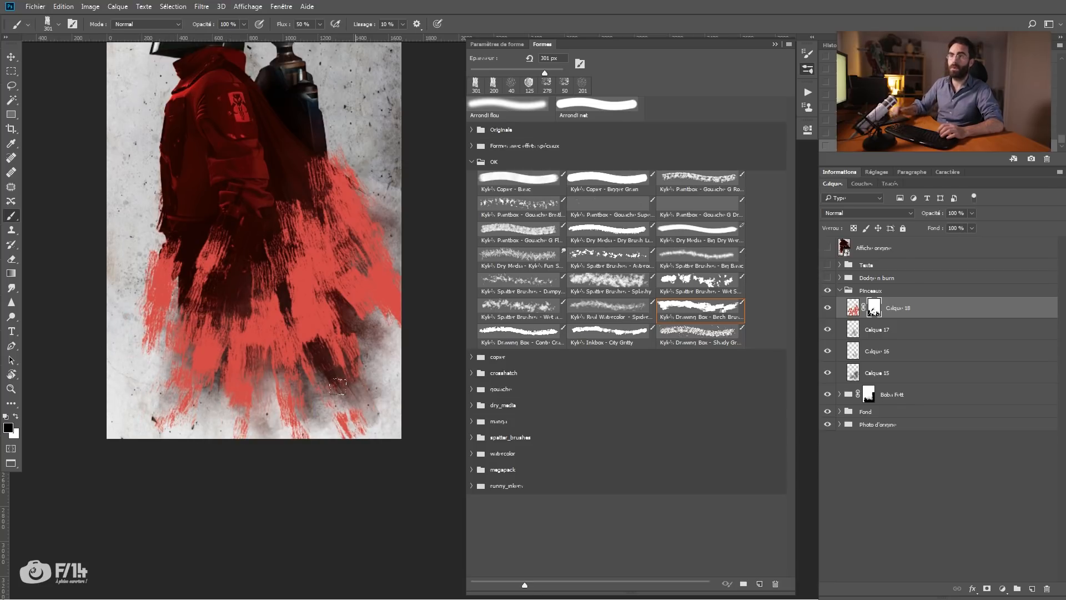
Set the brush opacity to 32 % and paint Calque 18's mask in black with Birch Brush strokes to soften the coral paint across the cape.
drag(202, 24, 166, 29)
drag(289, 353, 317, 233)
drag(203, 353, 215, 319)
drag(229, 174, 232, 164)
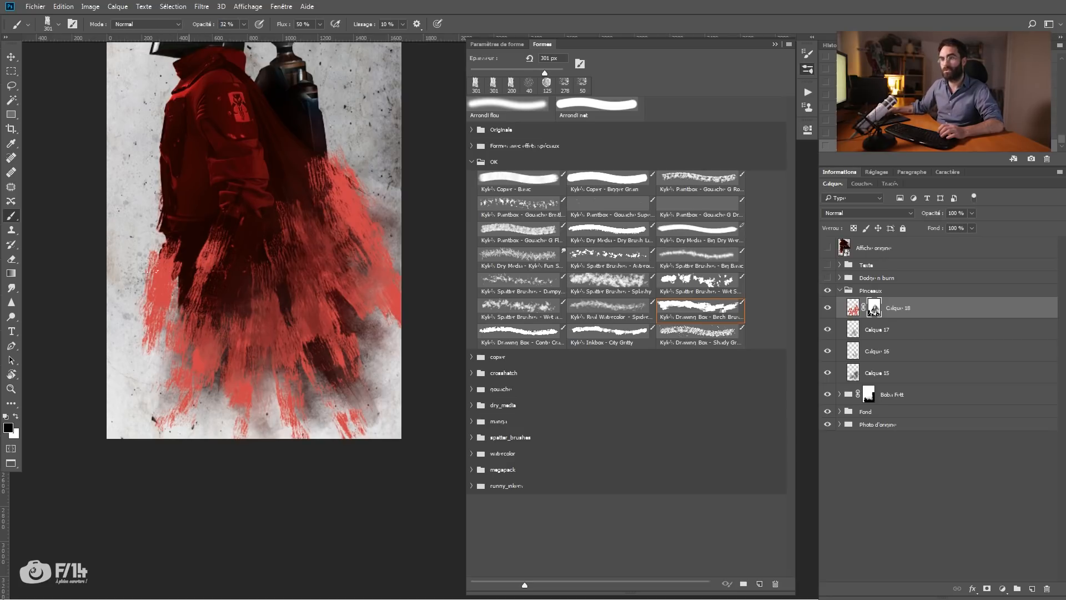
drag(167, 250, 150, 333)
drag(306, 328, 343, 279)
drag(351, 356, 338, 317)
drag(336, 205, 341, 236)
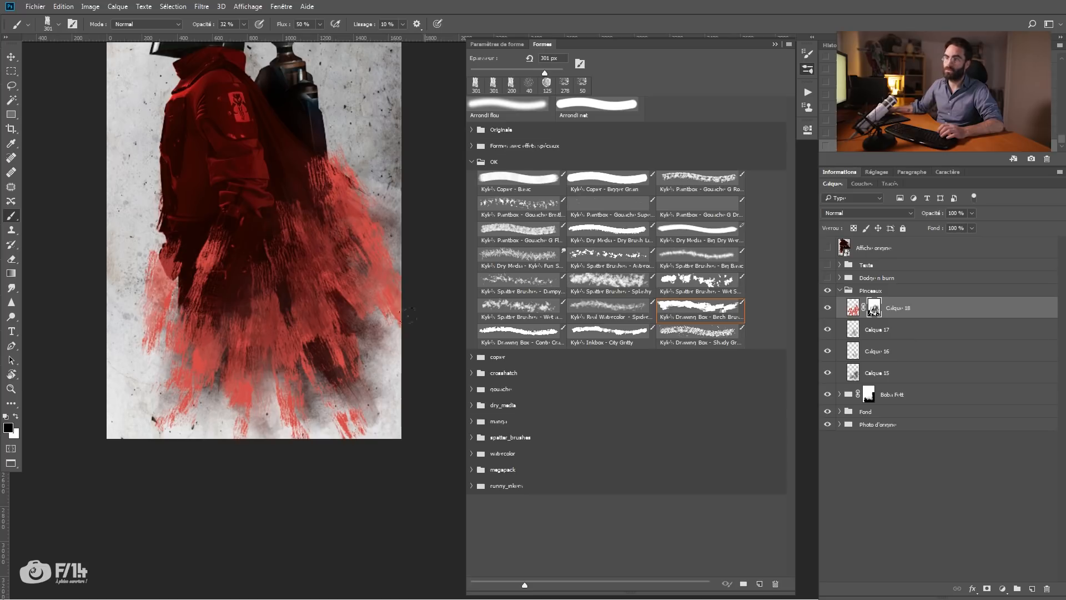
drag(290, 340, 238, 366)
Choose the Kyle's Real Watercolor Spider Spread brush at 385 px and fade the coral paint's lower and outer edges on the mask.
right_click(285, 384)
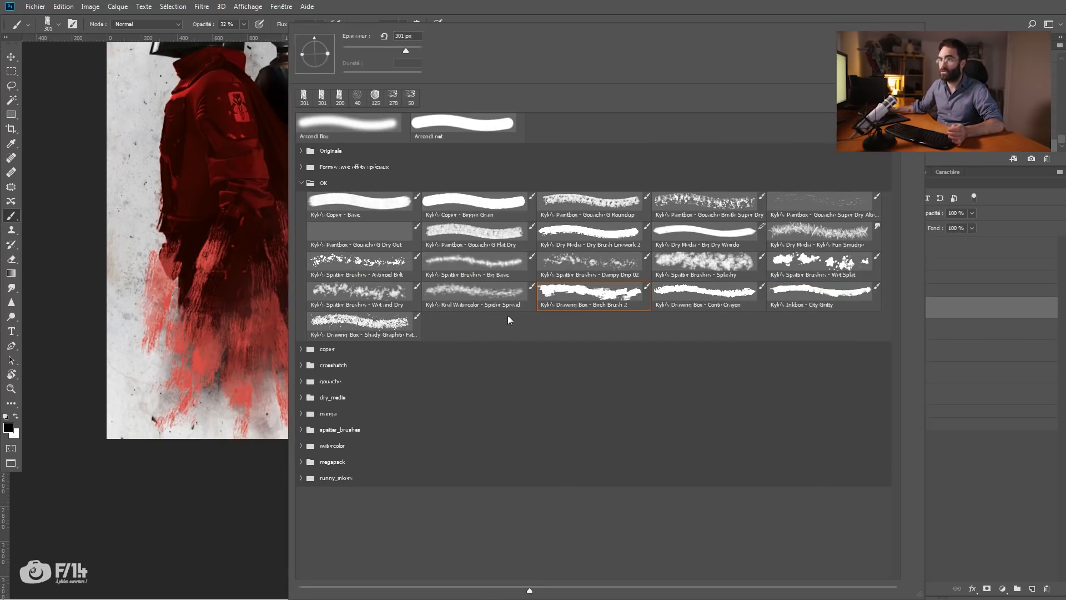
click(481, 294)
mouse_move(259, 359)
mouse_down()
mouse_move(282, 358)
mouse_move(283, 328)
mouse_move(344, 417)
mouse_move(333, 310)
mouse_move(218, 220)
mouse_move(217, 184)
mouse_move(234, 319)
mouse_move(339, 256)
mouse_move(317, 167)
mouse_move(363, 267)
mouse_move(257, 302)
mouse_move(257, 432)
mouse_up()
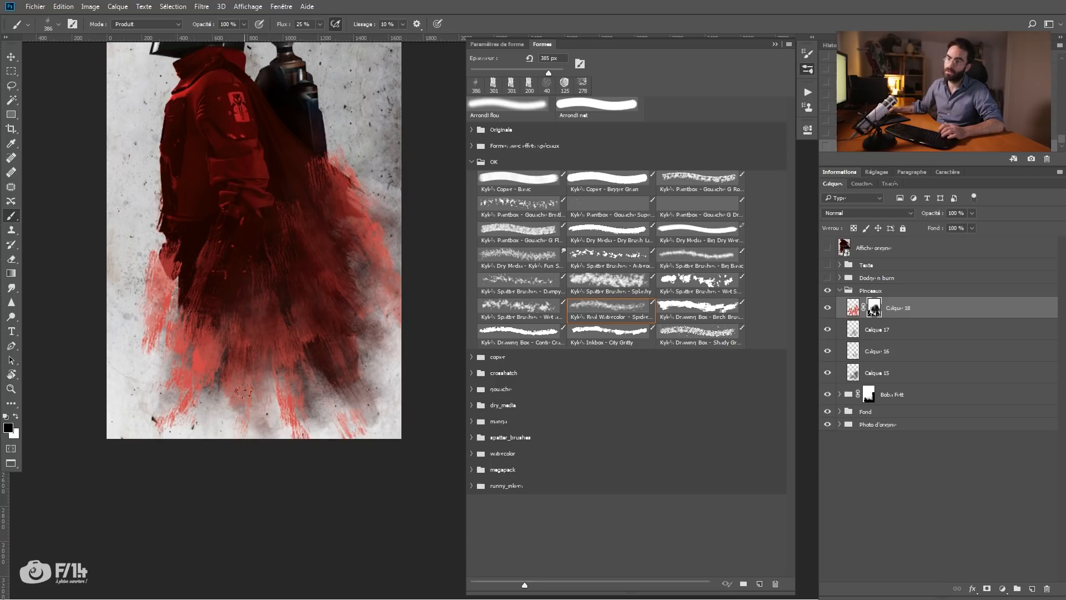
mouse_move(140, 444)
mouse_down()
mouse_move(188, 410)
mouse_move(343, 420)
mouse_move(149, 391)
mouse_move(151, 267)
mouse_up()
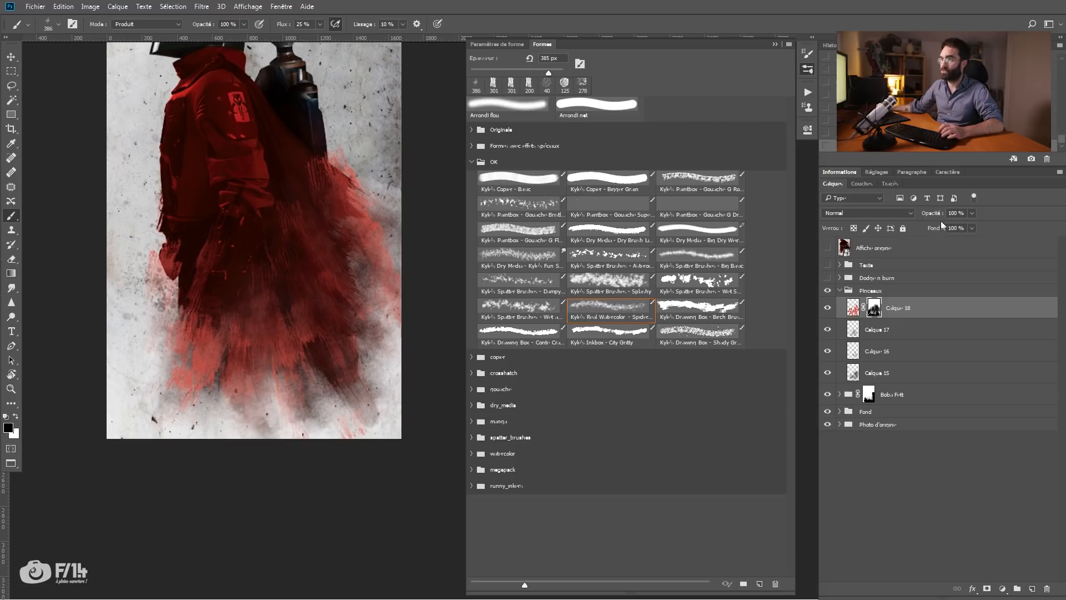
Lower Calque 18's opacity to 49 % and toggle its visibility to compare the cape with and without the coral paint.
drag(938, 217, 906, 221)
click(829, 308)
click(829, 308)
click(829, 308)
click(828, 308)
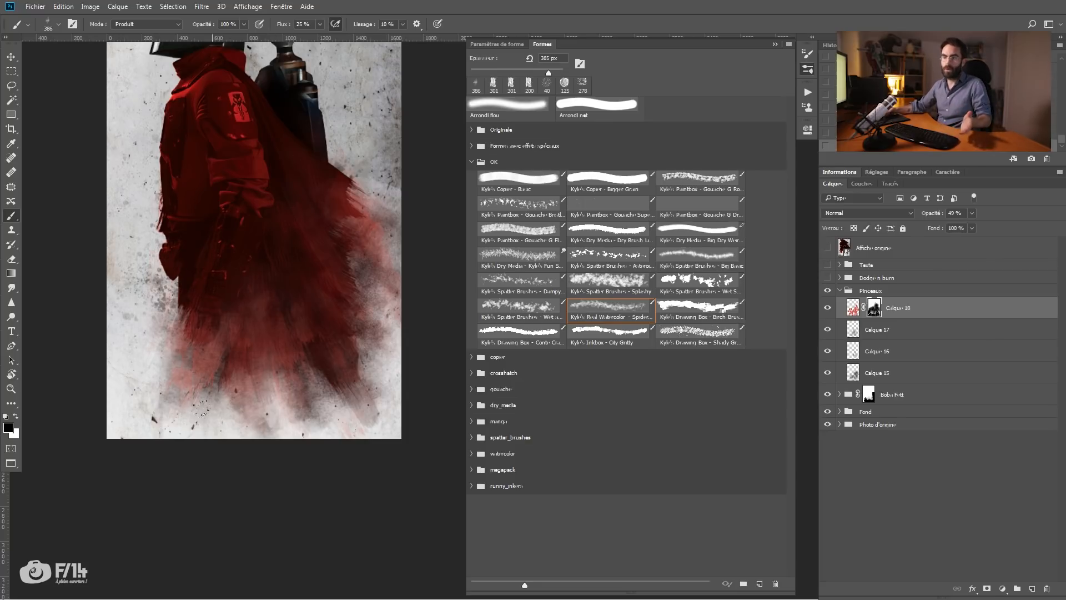
Add a new layer above Calque 18 and briefly show the original poster to compare its cape texture.
click(1027, 587)
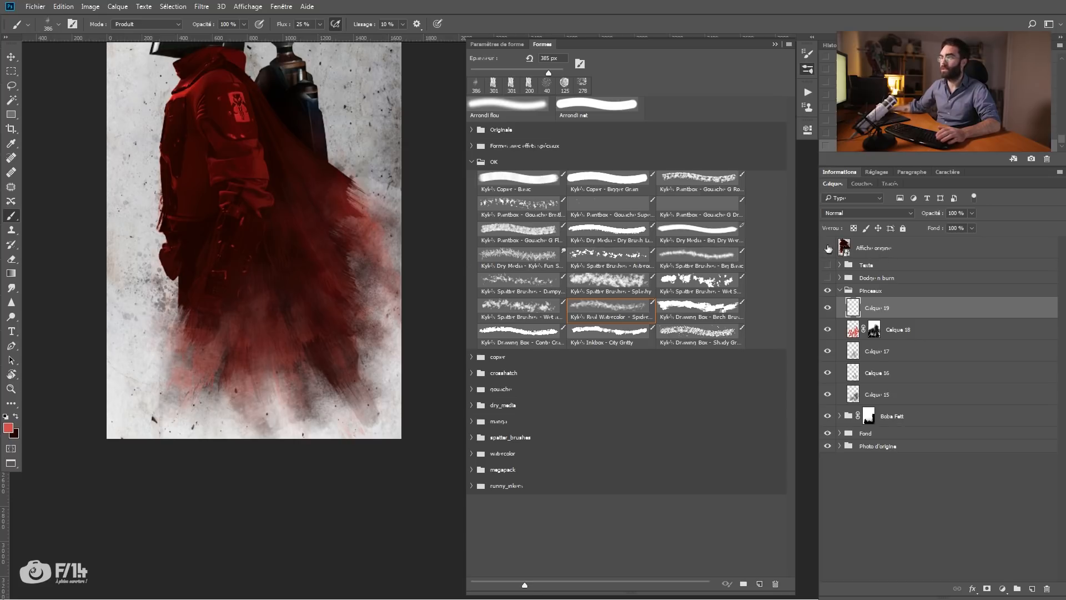
click(828, 248)
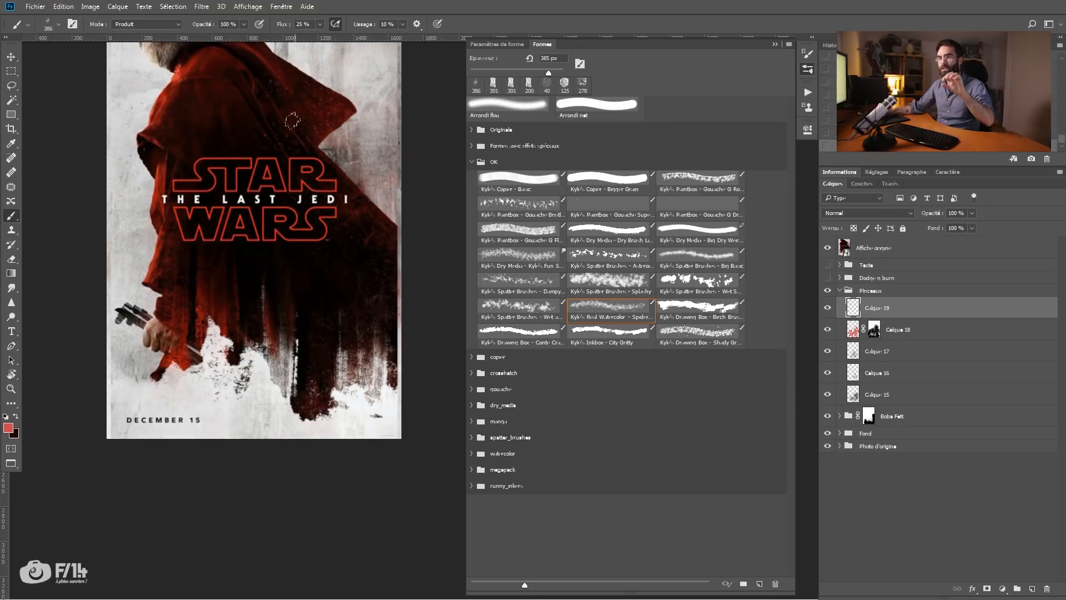
click(827, 249)
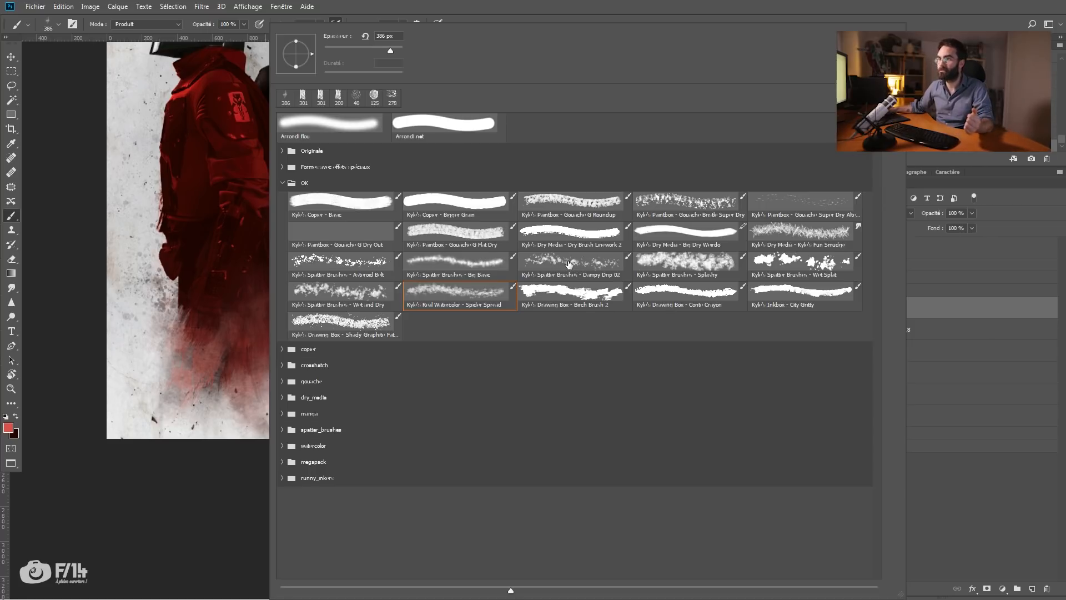
Choose the Kyle's Spatter Brushes Asteroid Belt preset, pick a deeper red foreground colour and reduce the brush to 177 px.
click(376, 272)
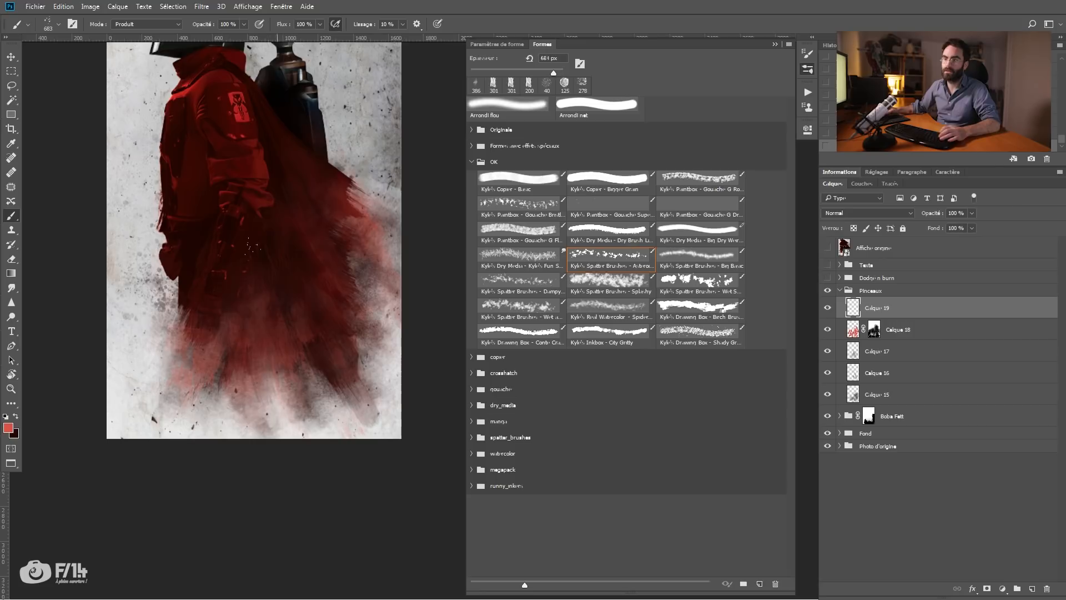
click(272, 274)
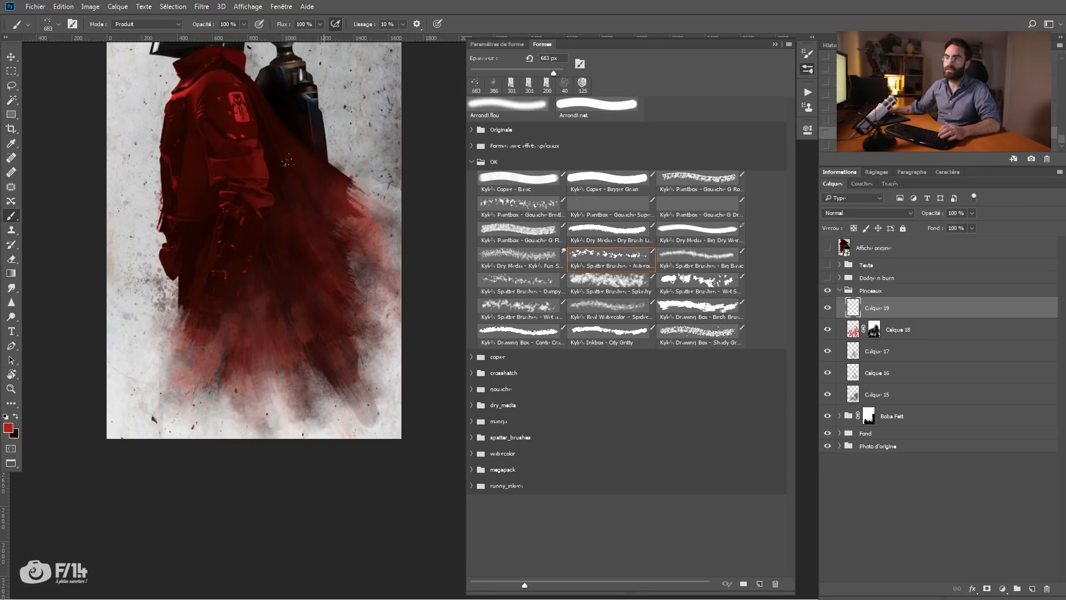
drag(344, 234, 311, 203)
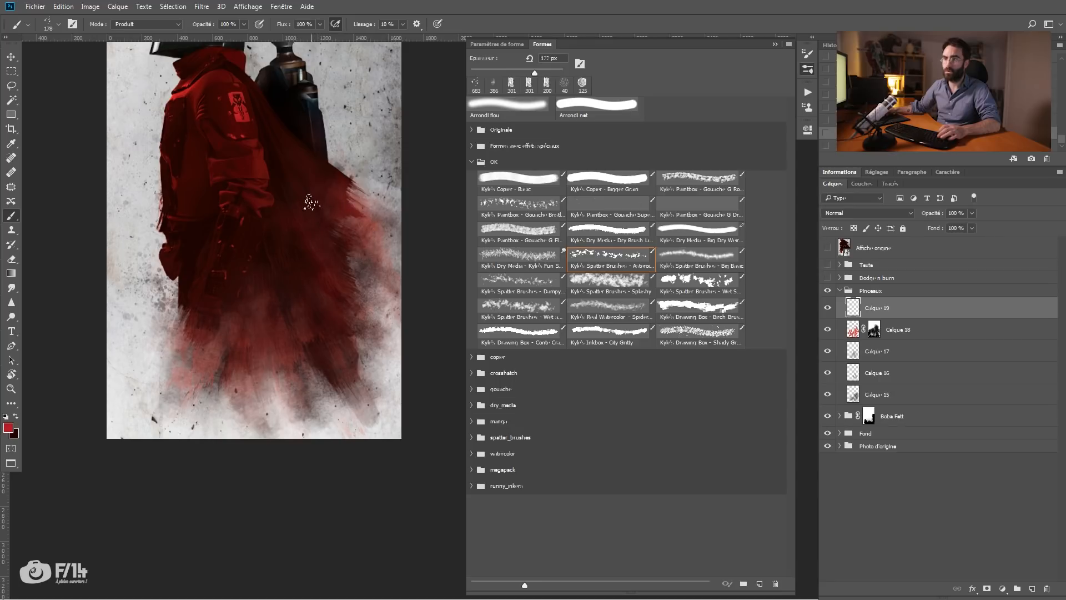
Try a continuous red Asteroid Belt stroke looping over the cape on the new layer, and undo it.
mouse_move(289, 158)
mouse_down()
mouse_move(314, 211)
mouse_move(195, 239)
mouse_move(214, 384)
mouse_up()
mouse_move(301, 355)
mouse_down()
mouse_move(349, 297)
mouse_move(314, 336)
mouse_up()
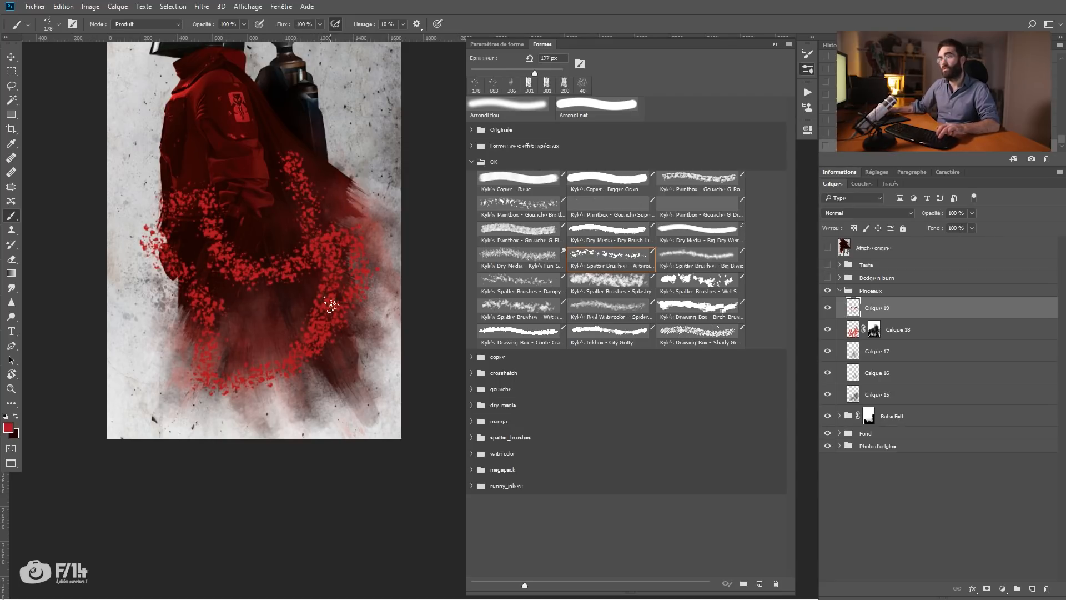
key(ctrl+z)
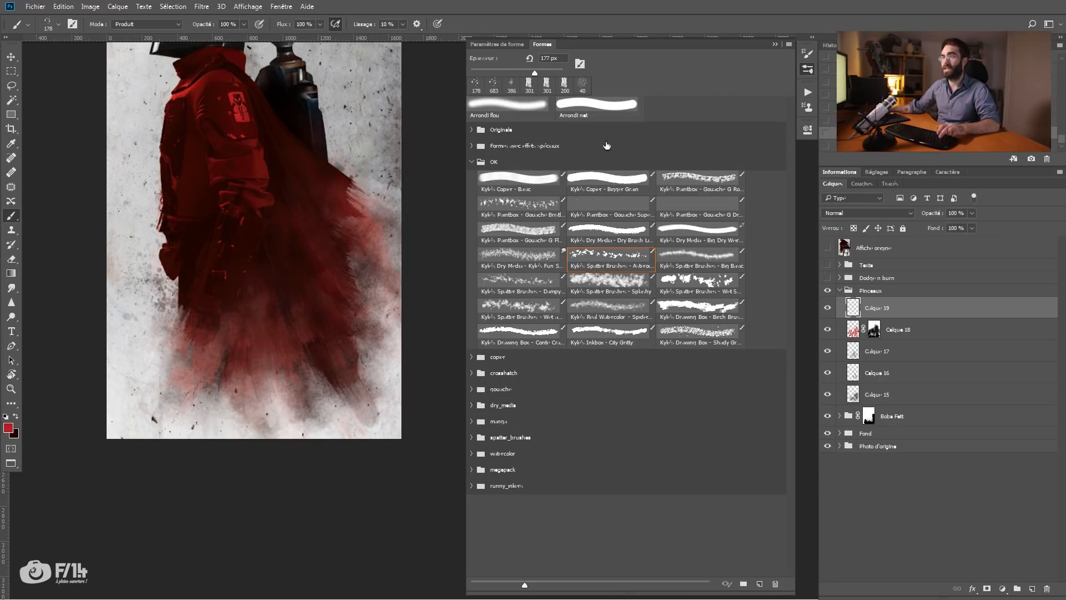
Try wider tip spacing on the Asteroid Belt brush, and set a soft round 30 px tip's spacing to 283 % for comparison.
click(505, 45)
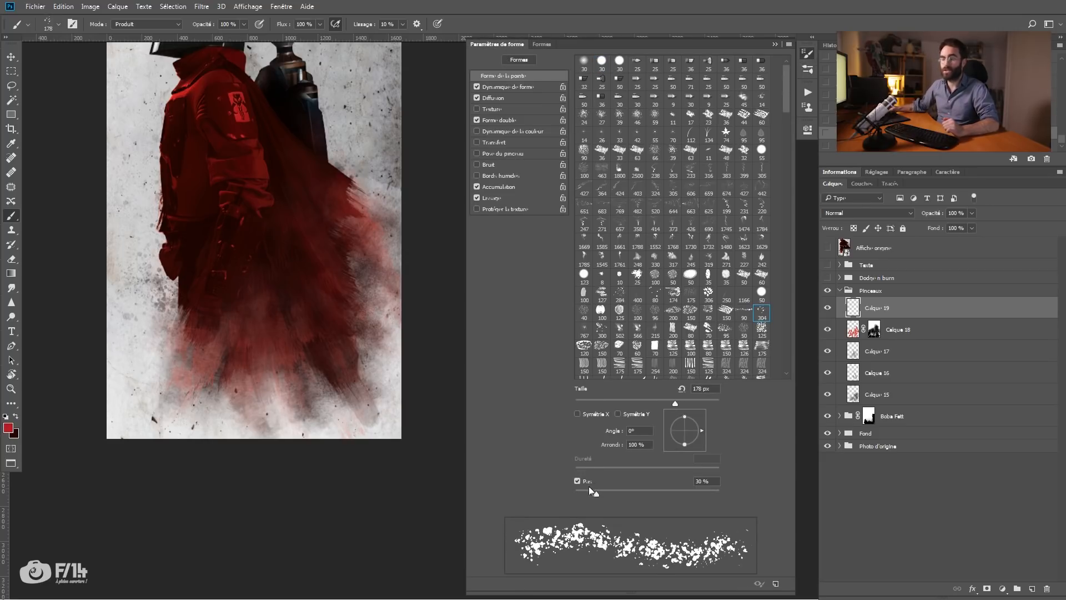
mouse_move(595, 493)
mouse_down()
mouse_move(586, 495)
mouse_move(705, 498)
mouse_up()
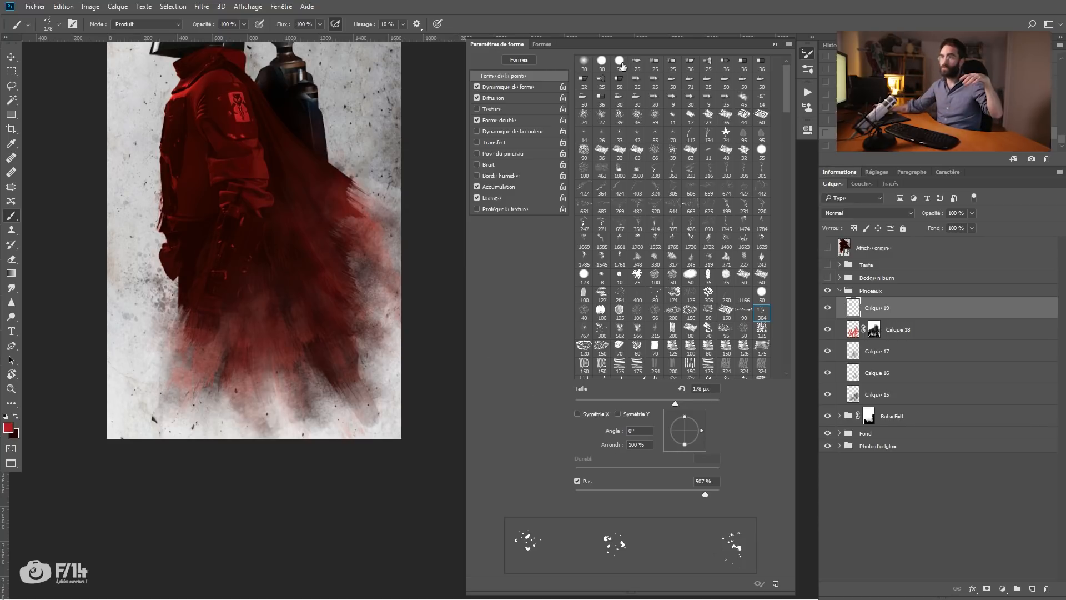
click(601, 64)
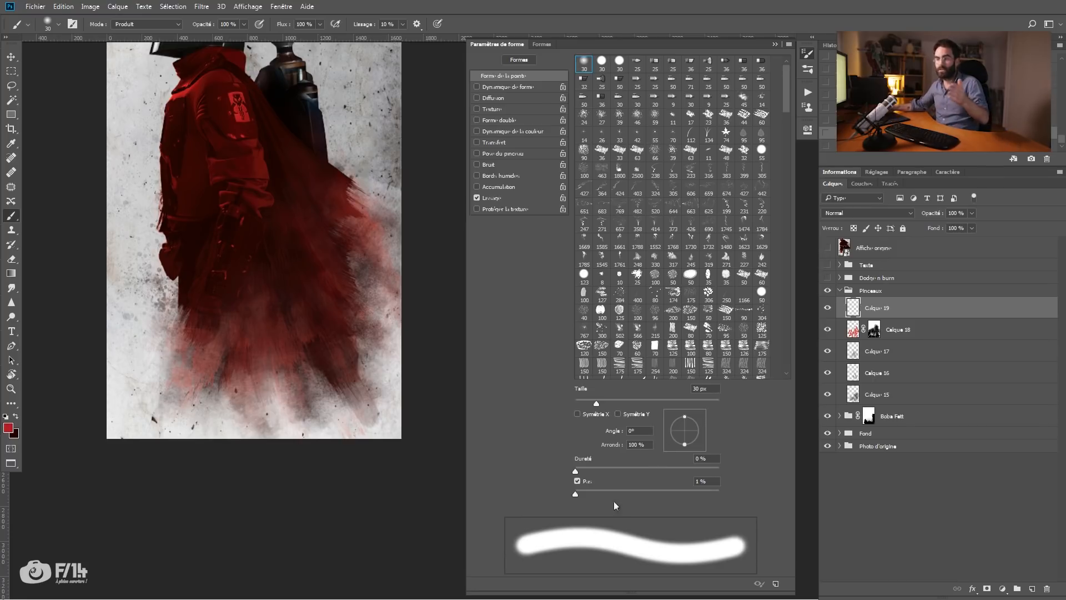
drag(575, 493, 690, 504)
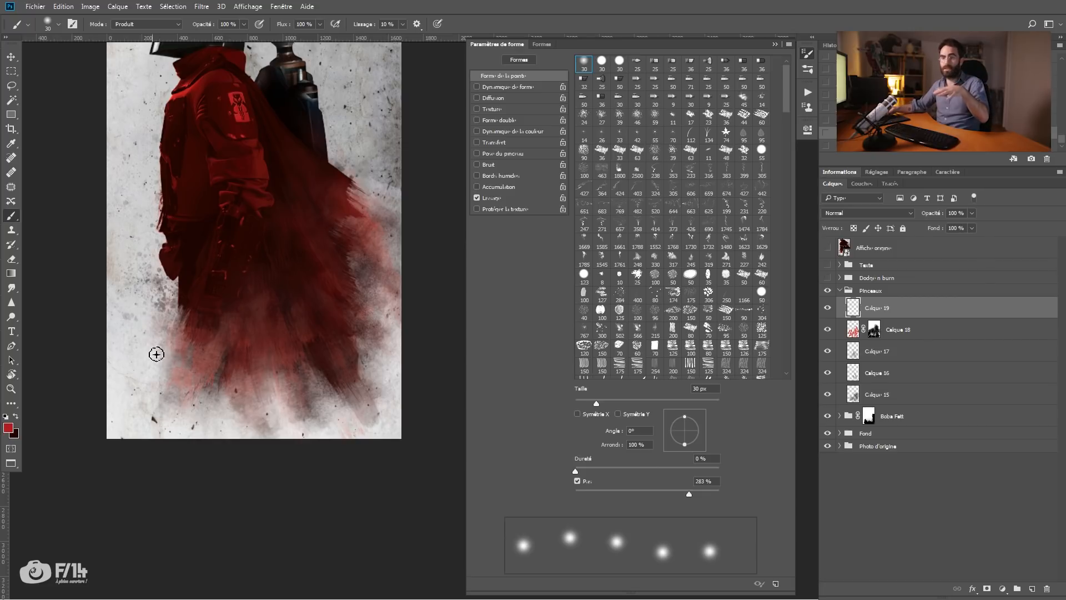
Reselect the Asteroid Belt spatter preset, undo a test stroke and set the brush spacing to 383 %.
right_click(335, 221)
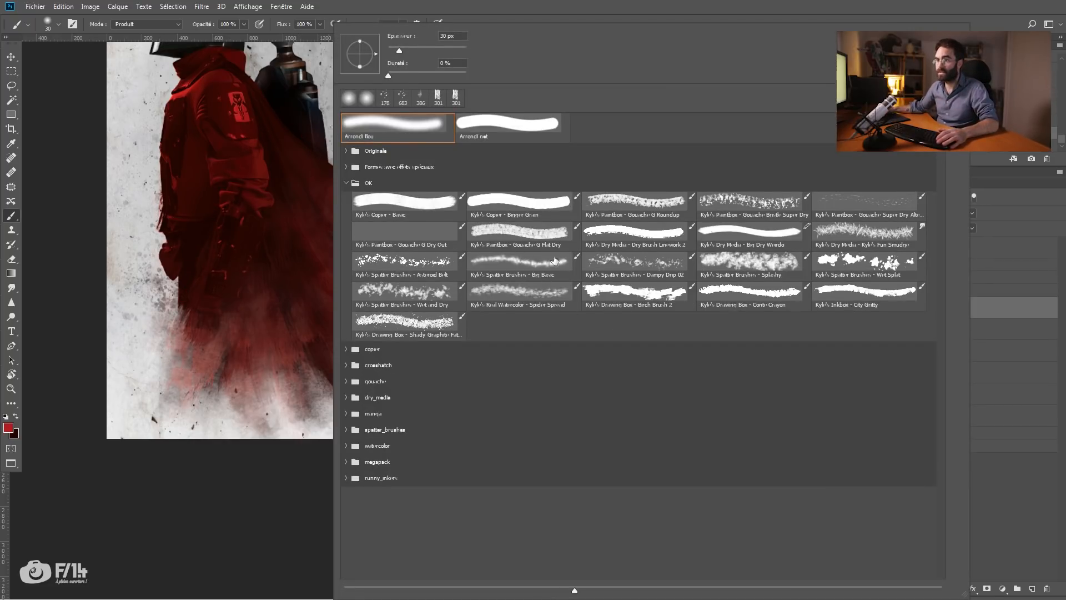
click(416, 269)
mouse_move(239, 341)
mouse_down()
mouse_move(289, 216)
mouse_move(266, 347)
mouse_move(250, 195)
mouse_move(282, 260)
mouse_up()
key(ctrl+z)
drag(601, 488, 697, 500)
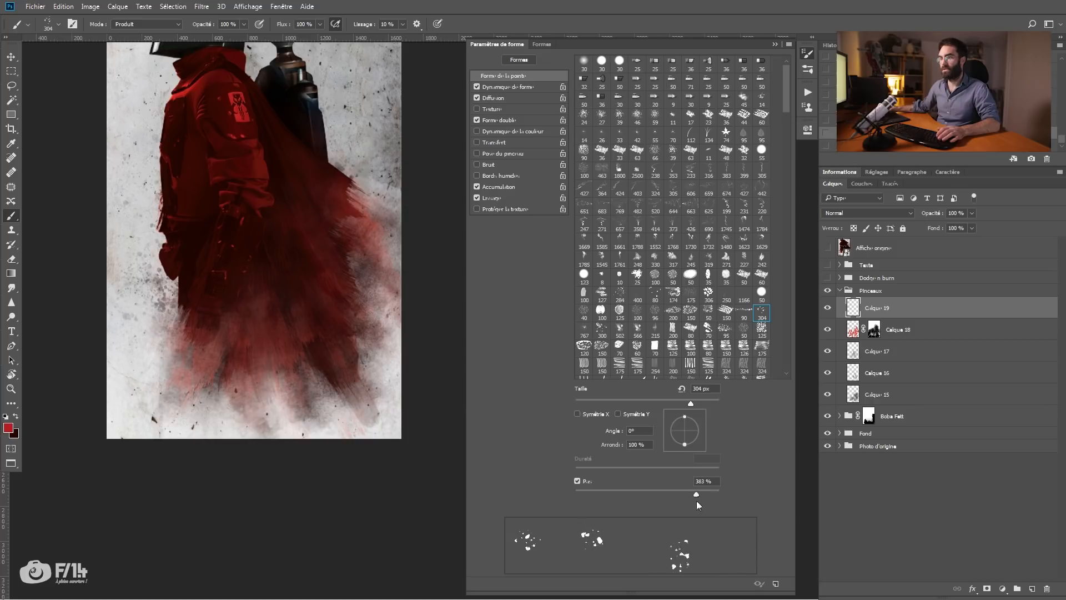
key(ctrl+alt+z)
Scatter red Asteroid Belt spatters over the cape's back edge and lower part, varying the brush size and undoing the unwanted stroke.
mouse_move(187, 222)
mouse_down()
mouse_move(257, 469)
mouse_move(315, 127)
mouse_up()
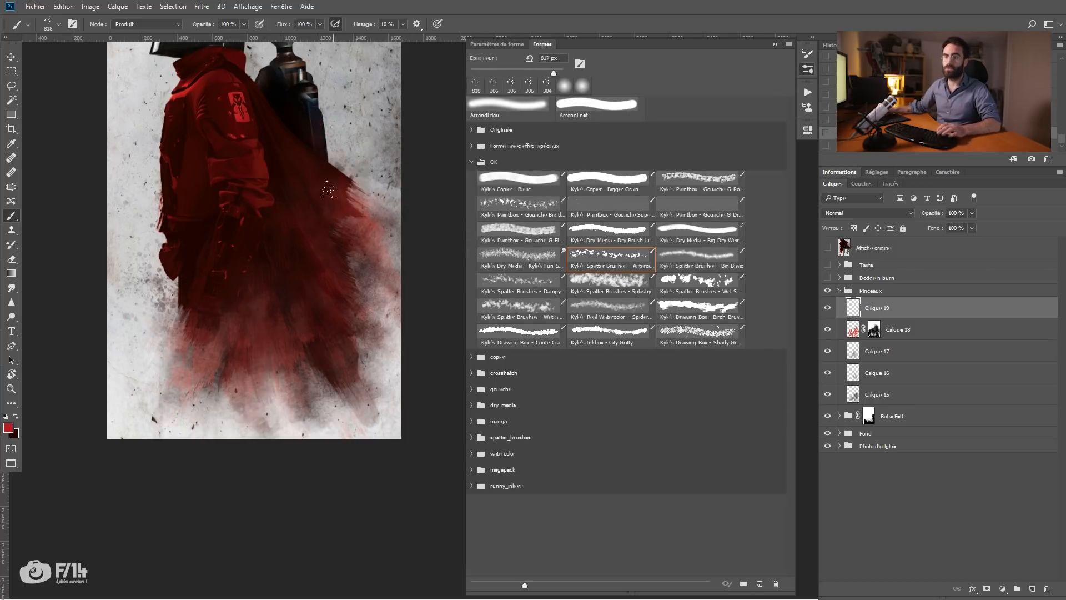
mouse_move(343, 188)
mouse_down()
mouse_move(328, 300)
mouse_move(377, 297)
mouse_up()
mouse_move(303, 100)
mouse_down()
mouse_move(287, 187)
mouse_move(322, 184)
mouse_move(309, 188)
mouse_up()
key(ctrl+z)
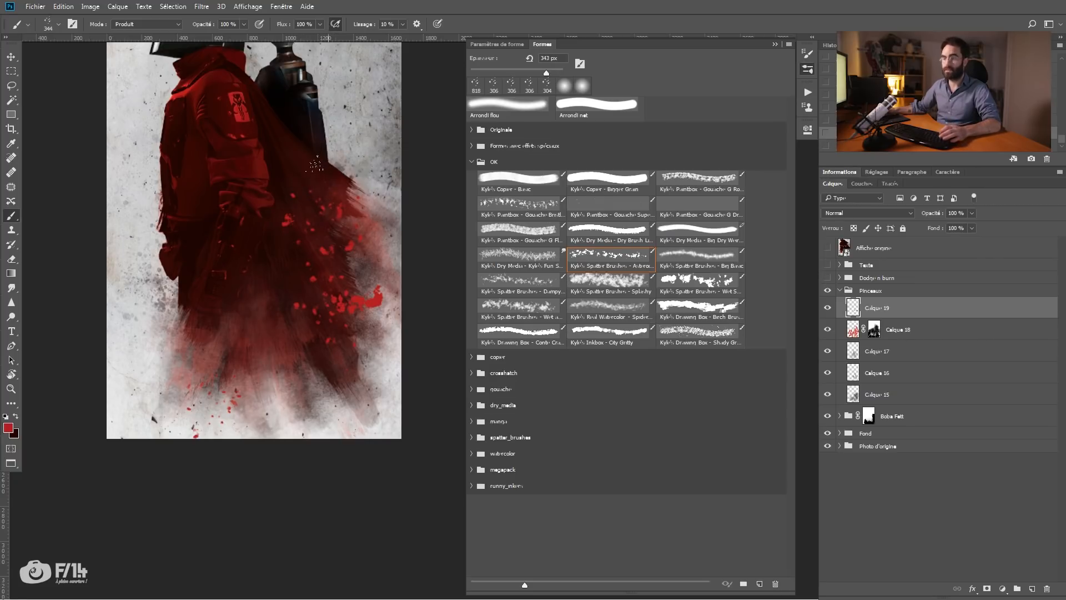
click(326, 187)
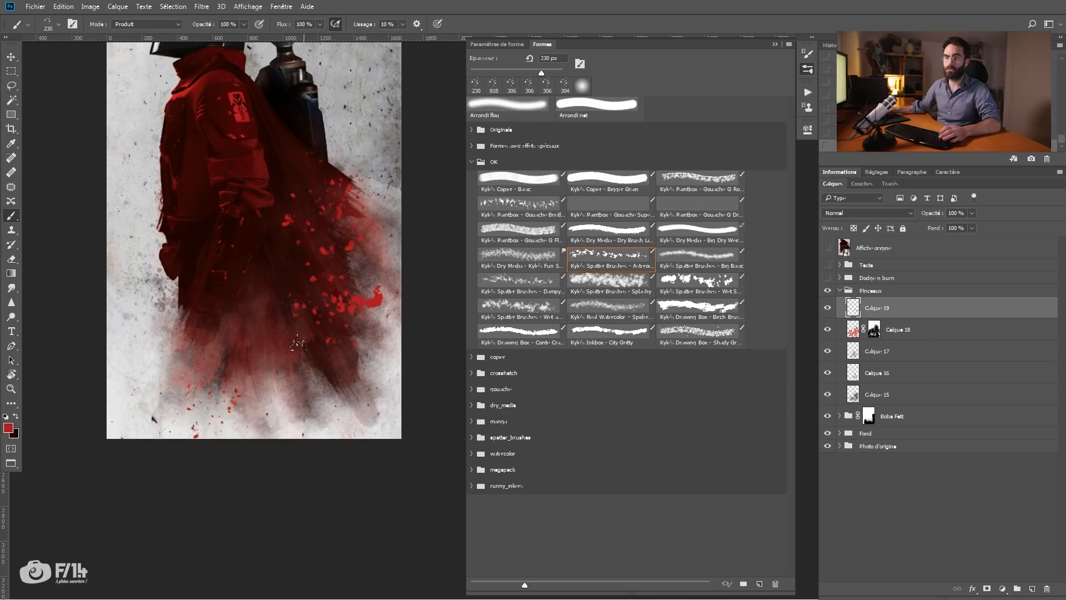
Swap to the dark foreground colour and add dark Asteroid Belt spatters around the cape at 281 px and 761 px.
key(x)
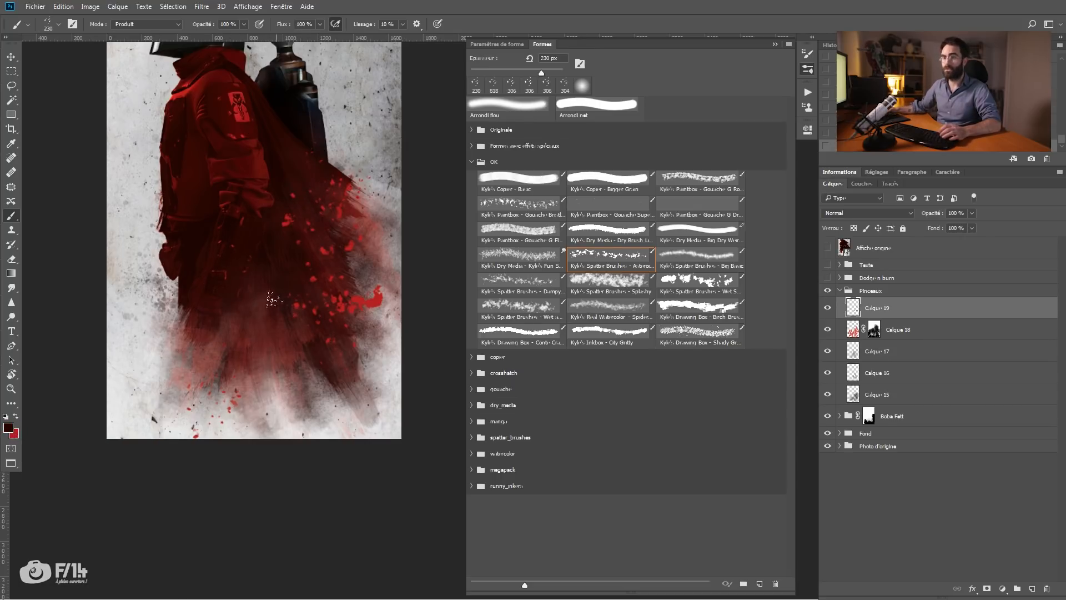
key(bracketright)
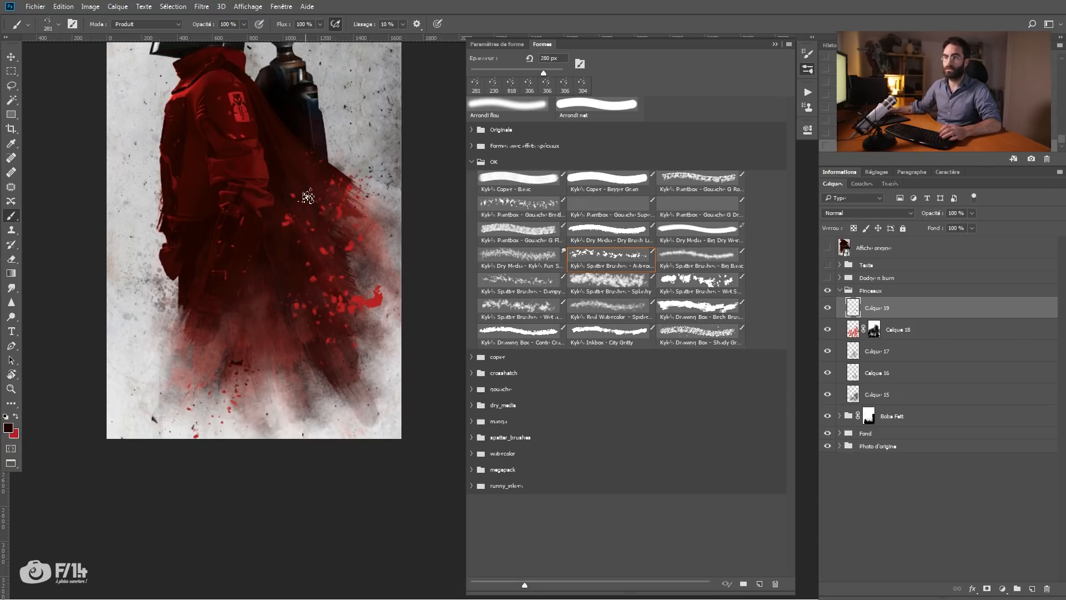
drag(321, 337, 360, 337)
click(274, 359)
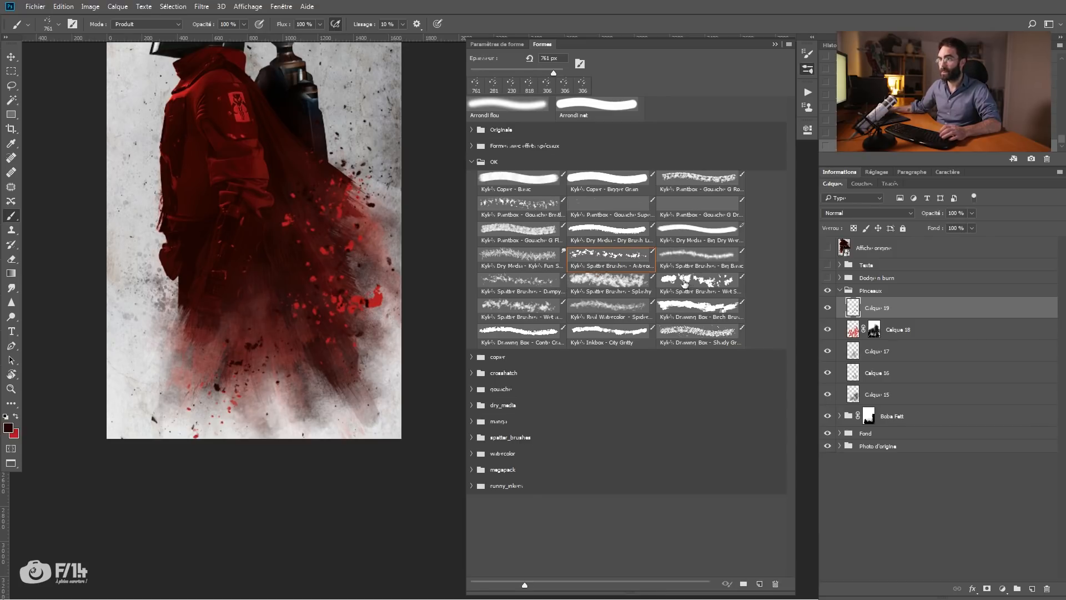
Choose the Kyle's Spatter Brushes Big Basic preset and add fine dark specks over the cape at 1292 px, lowering the brush opacity to 48 %.
click(679, 255)
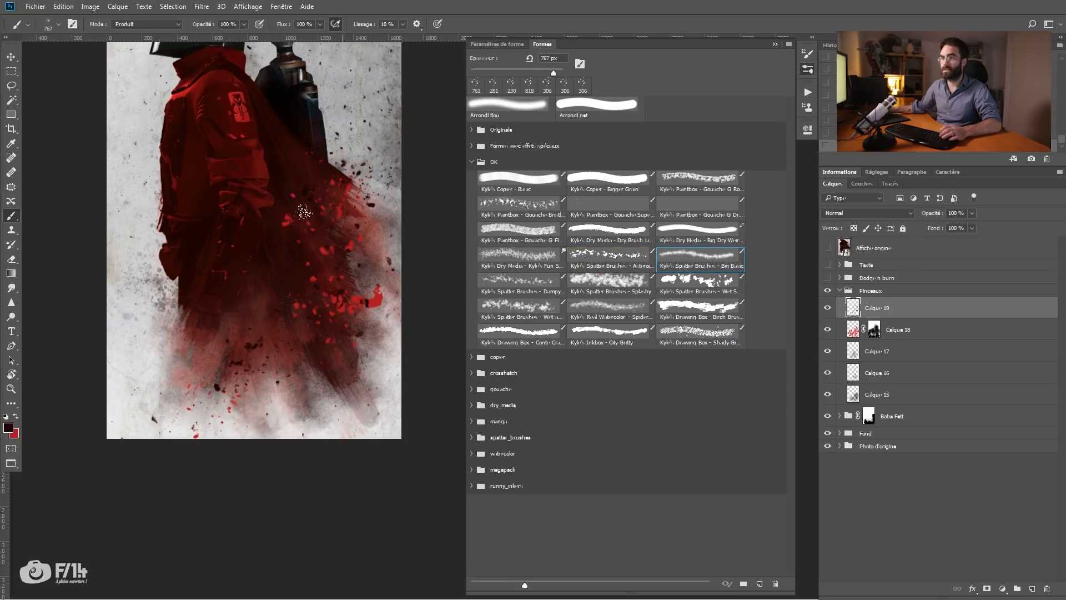
drag(302, 307, 349, 308)
click(302, 307)
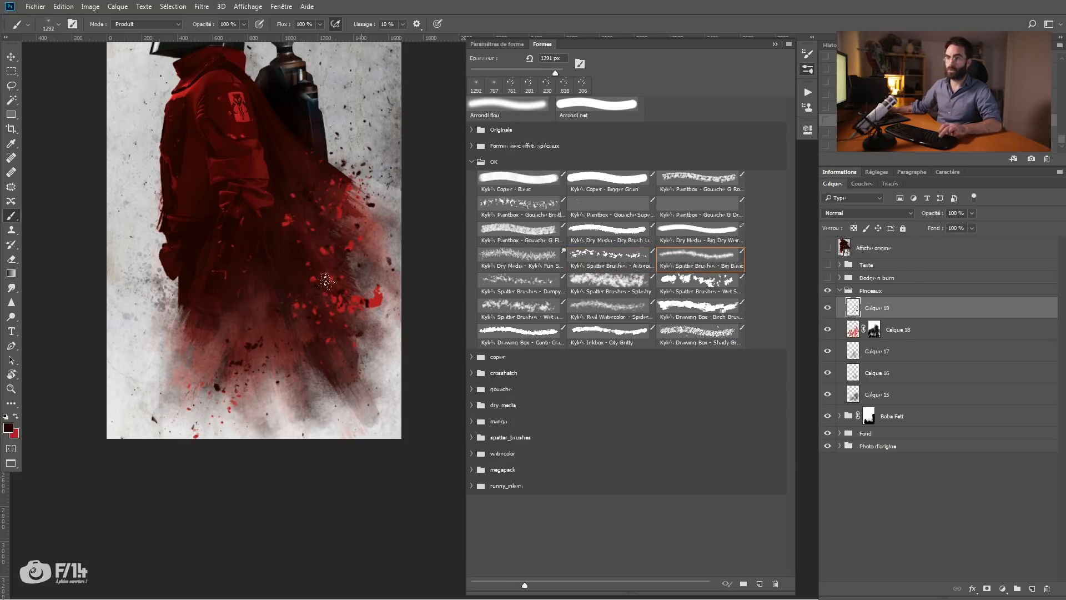
drag(205, 20, 178, 26)
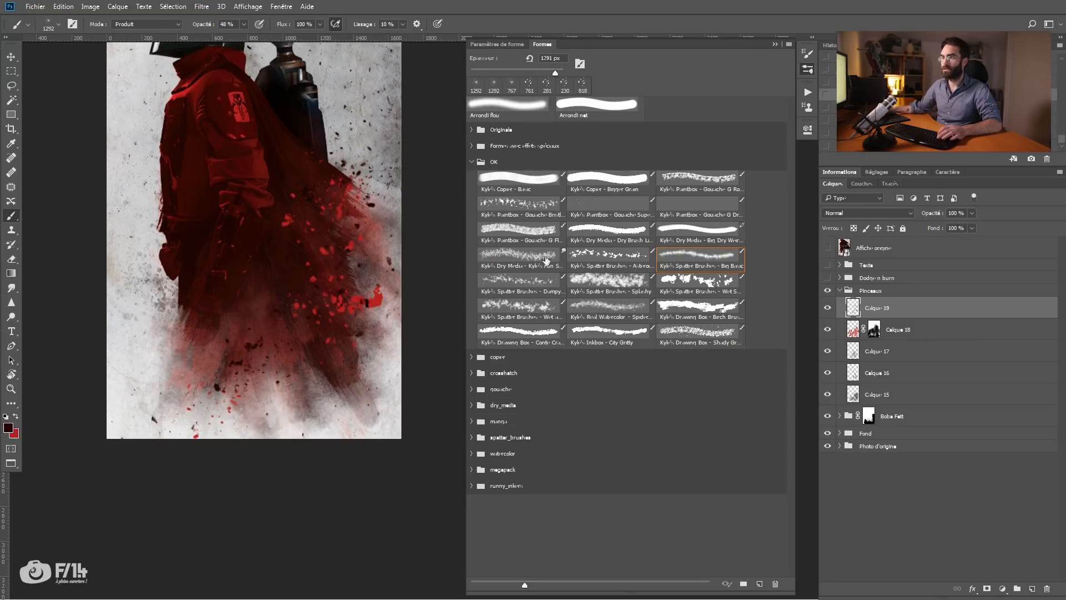
Choose the Kyle's Spatter Brushes Dampy Drip 02 preset at 502 px and stamp dark splatters along the cape's back and lower edges.
click(544, 288)
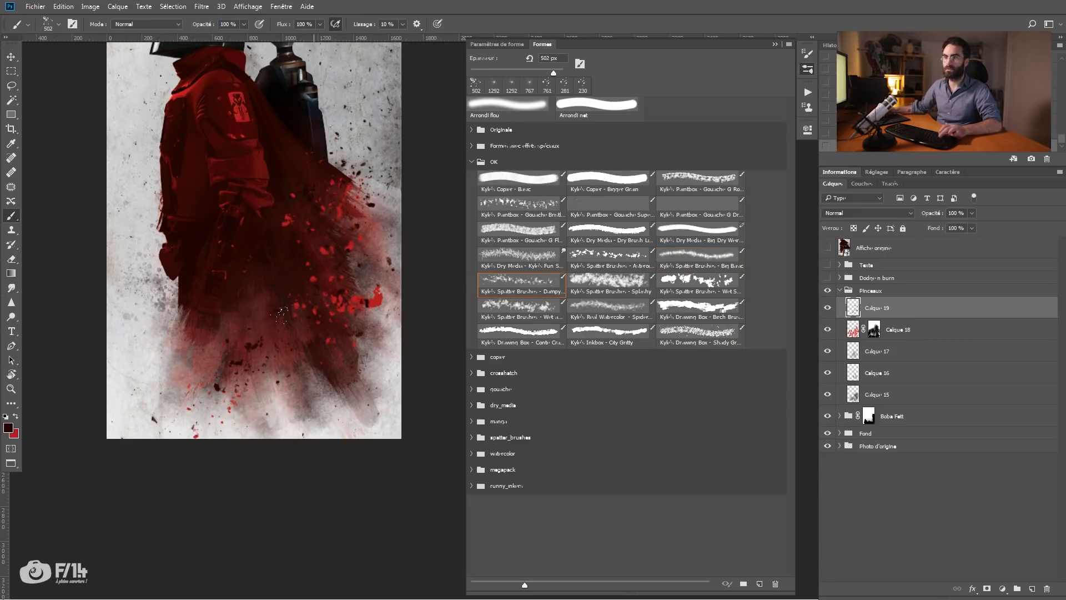
click(225, 343)
click(187, 387)
click(353, 166)
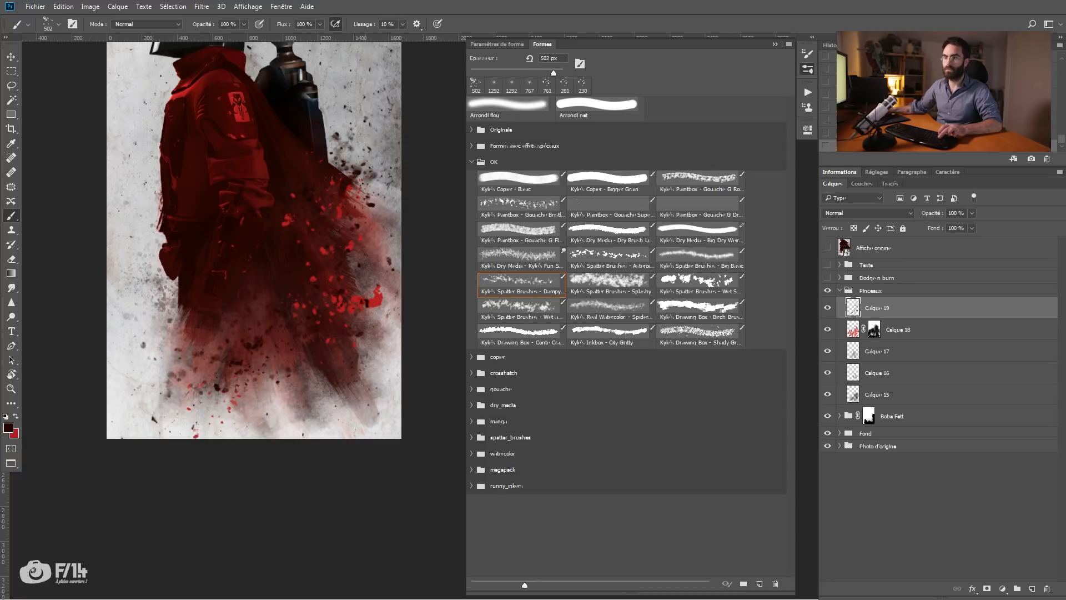
click(365, 312)
Sample the red as the foreground colour and stamp Dampy Drip splatters on the cape and beyond its back edge.
click(380, 322)
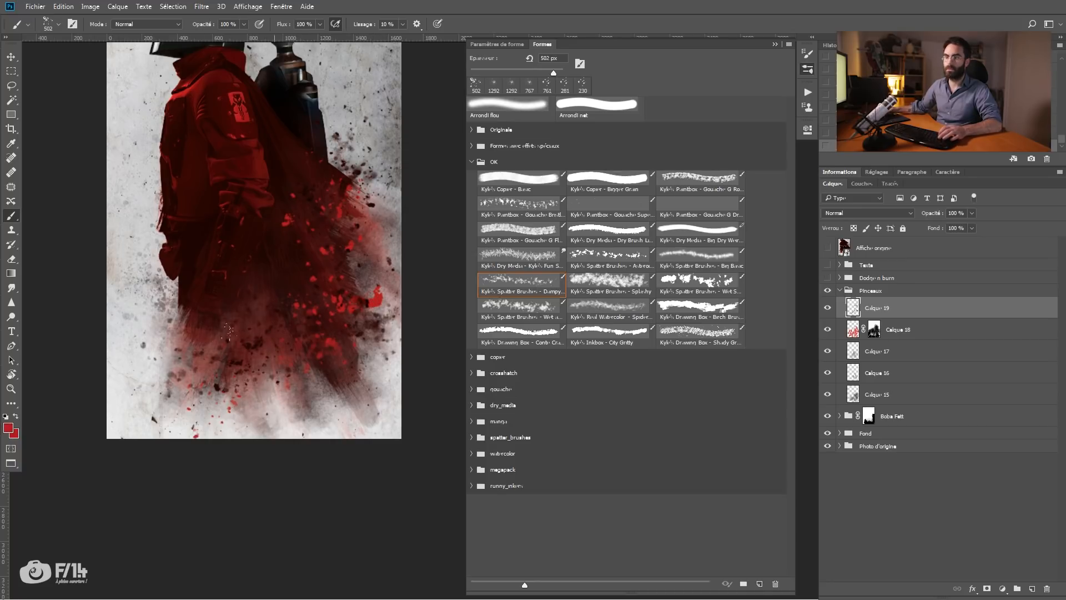
click(294, 233)
click(362, 137)
click(382, 356)
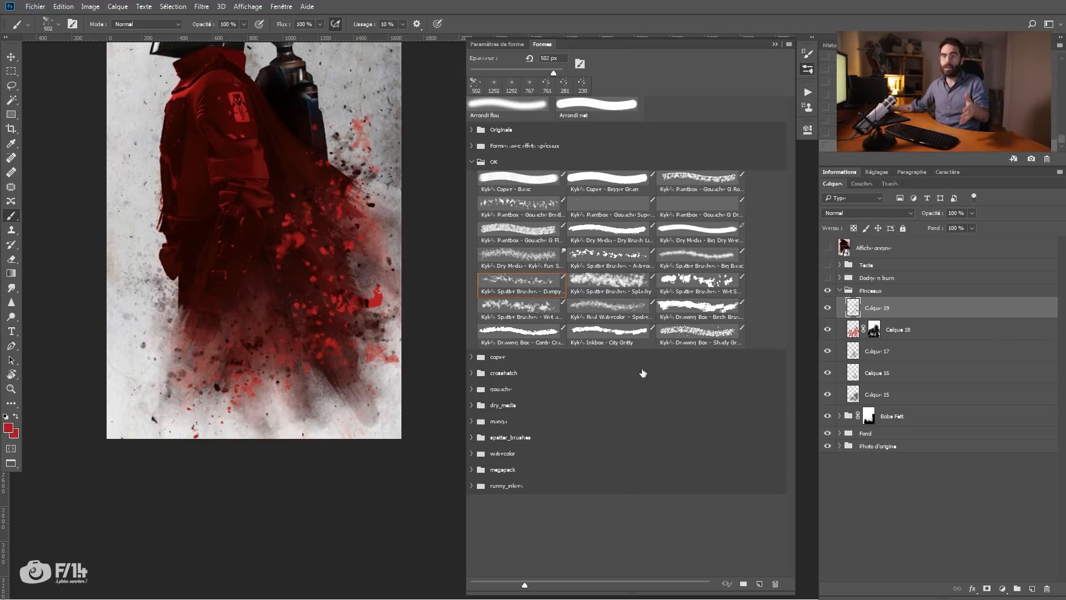
Add a layer mask to Calque 19 and paint it in black with the Spider Spread brush at 448 px to fade the splatters behind the cape.
click(987, 588)
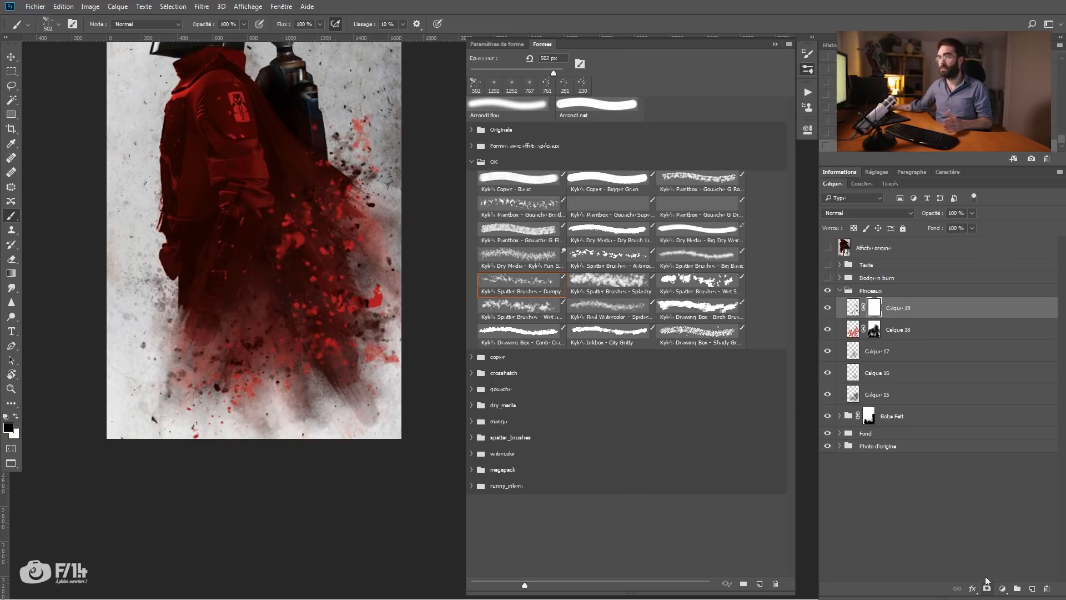
right_click(322, 242)
click(509, 289)
click(262, 239)
drag(272, 182, 259, 170)
drag(350, 172, 347, 112)
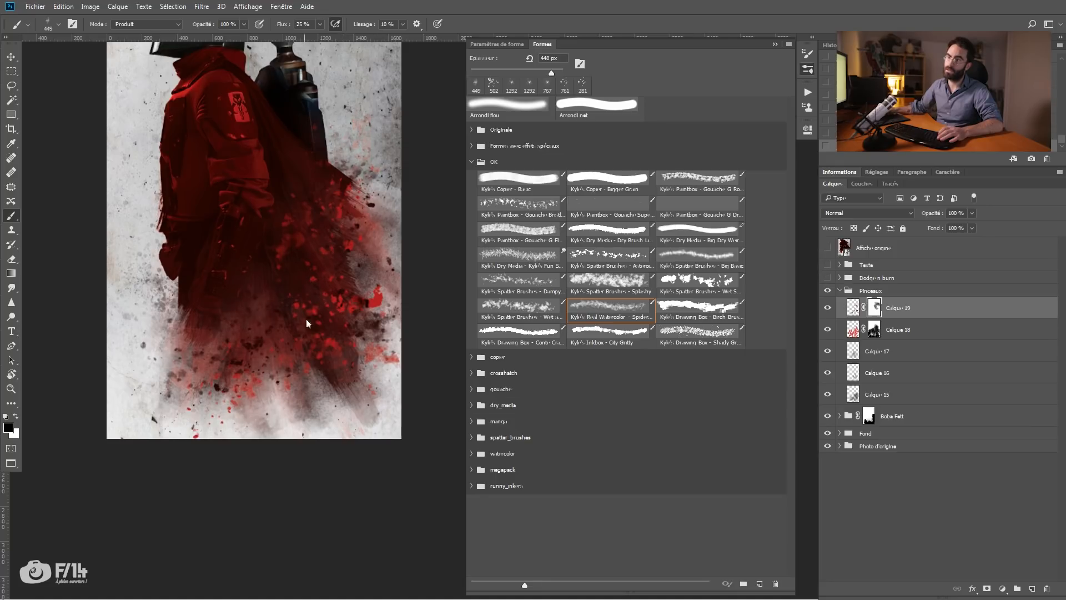
Paint more black on Calque 19's mask to fade the bright red splatters at the cape's lower back edge.
drag(366, 303, 314, 297)
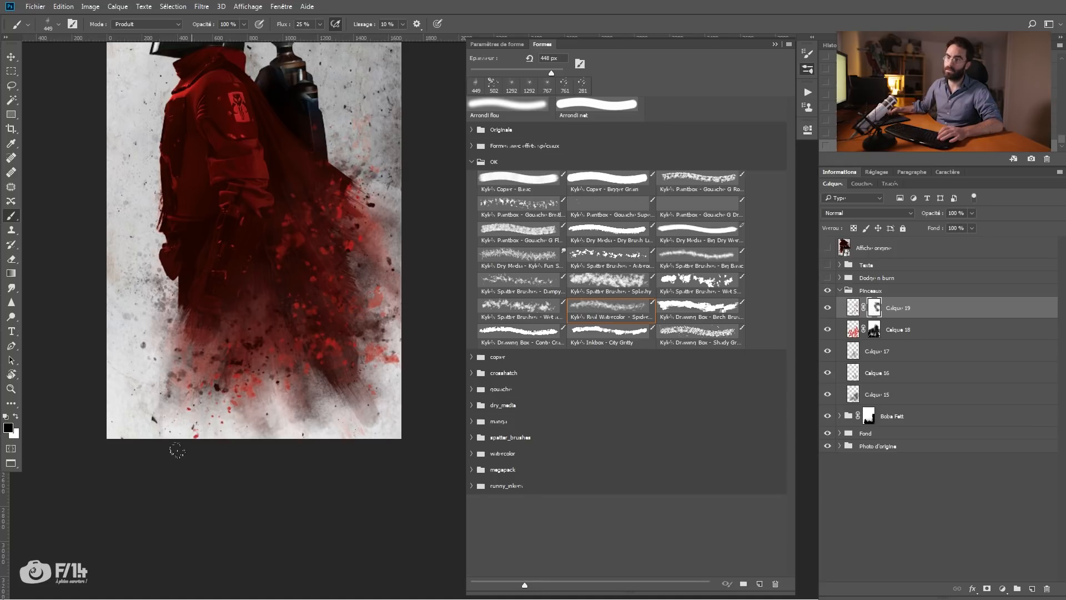
mouse_move(375, 349)
mouse_down()
mouse_move(413, 338)
mouse_move(376, 304)
mouse_up()
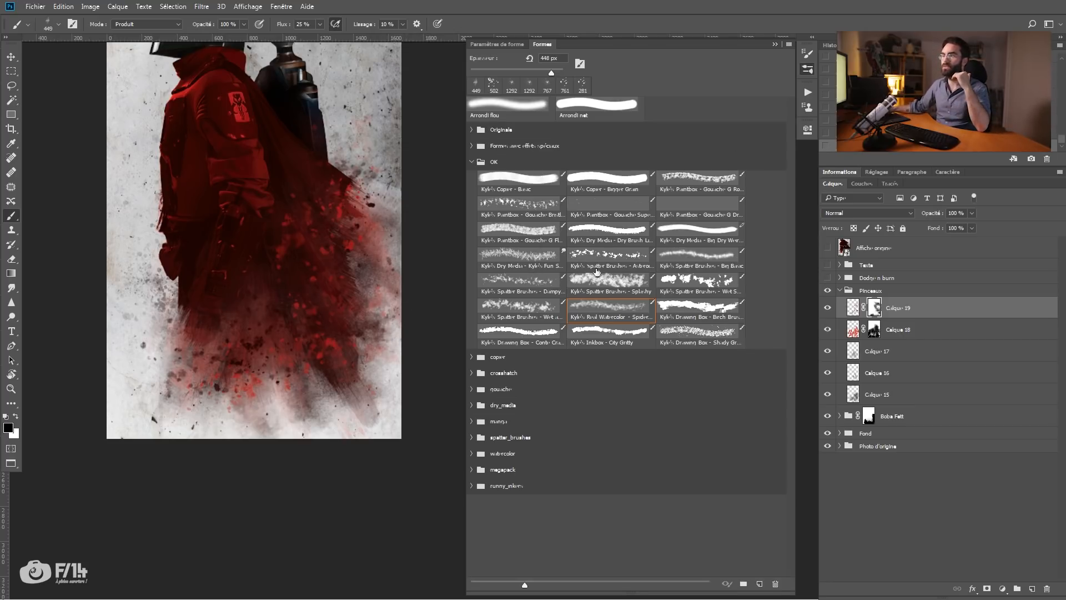
Choose the Kyle's Dry Media – Kyle's Fun smudge preset at 90 px and show the original poster layer.
click(541, 258)
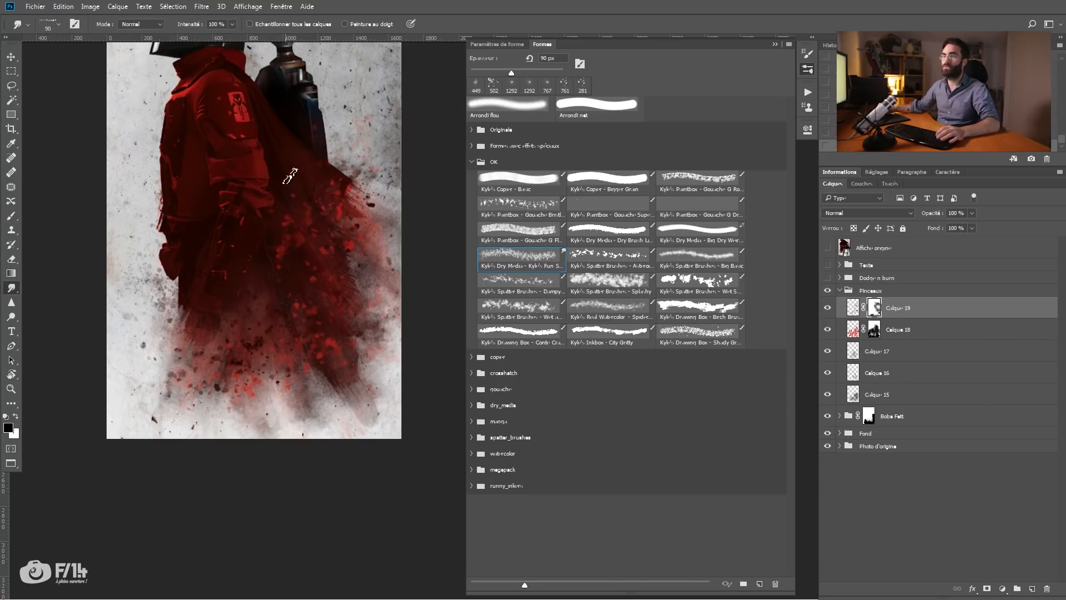
click(828, 291)
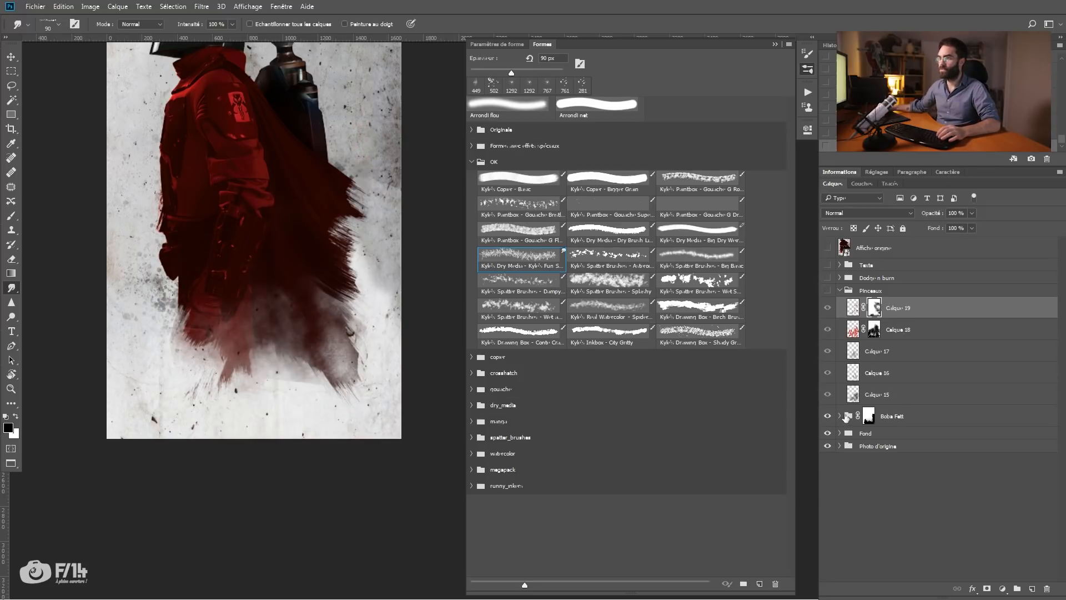
click(828, 291)
click(828, 248)
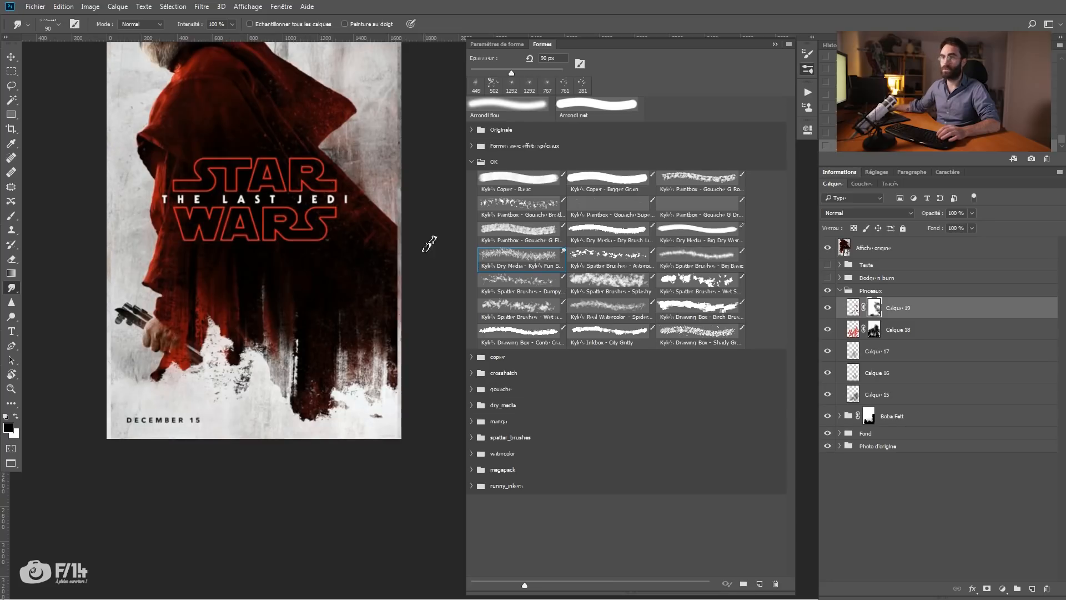
Try smudging the red cloak on the original poster along its shoulder, sleeve and dark folds at 100 % intensity.
key(z)
drag(165, 110, 235, 110)
mouse_move(188, 66)
mouse_down()
mouse_move(211, 239)
mouse_move(197, 351)
mouse_up()
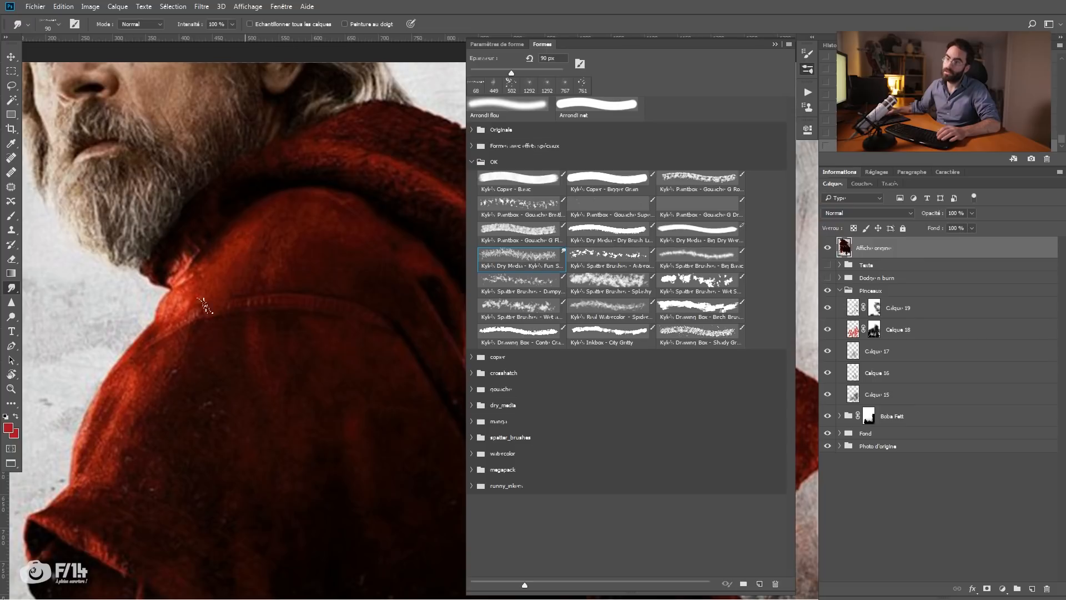
mouse_move(205, 306)
mouse_down()
mouse_move(257, 253)
mouse_move(174, 423)
mouse_move(171, 381)
mouse_move(139, 481)
mouse_up()
drag(151, 457, 193, 289)
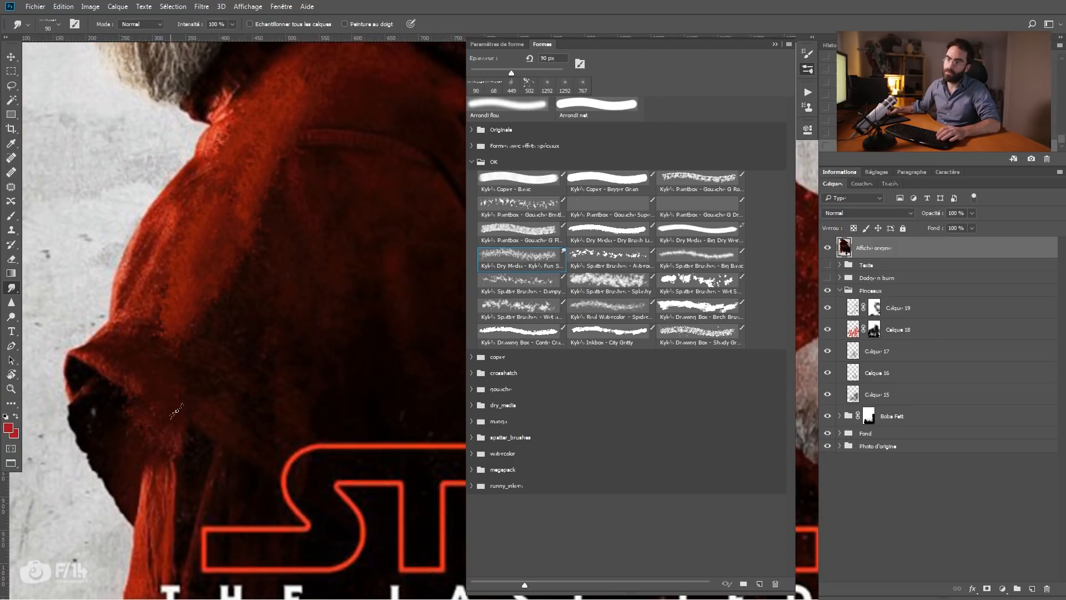
mouse_move(273, 477)
mouse_down()
mouse_move(332, 470)
mouse_move(380, 424)
mouse_up()
drag(288, 381, 199, 395)
drag(193, 216, 315, 221)
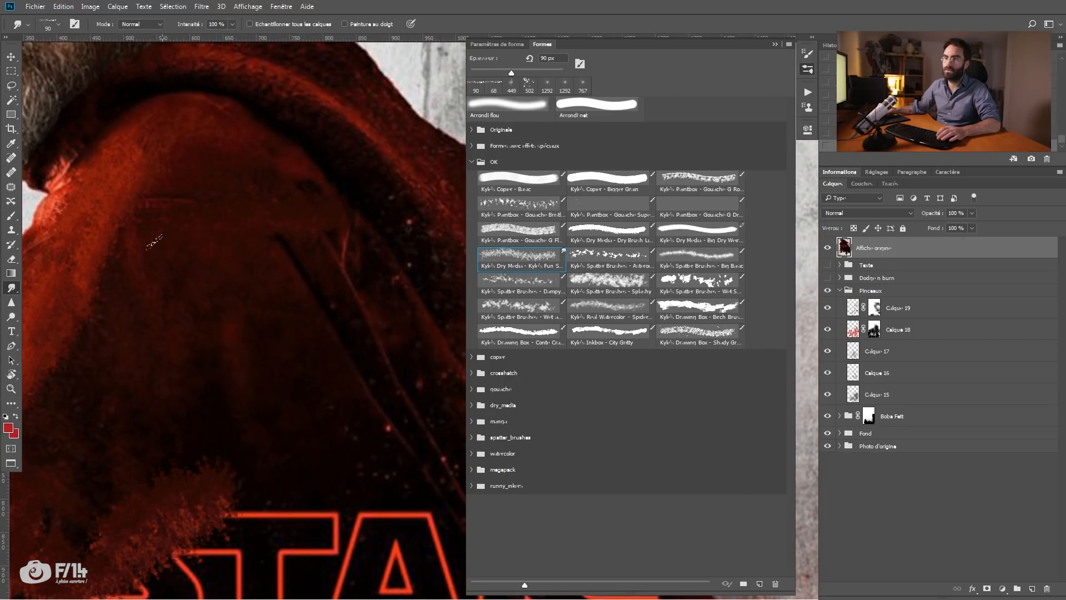
drag(155, 240, 385, 380)
drag(271, 293, 300, 305)
Set the smudge intensity to 15 % and try softening the poster's cloak and title lettering.
drag(195, 28, 174, 28)
key(Return)
scroll(178, 410, down, 6)
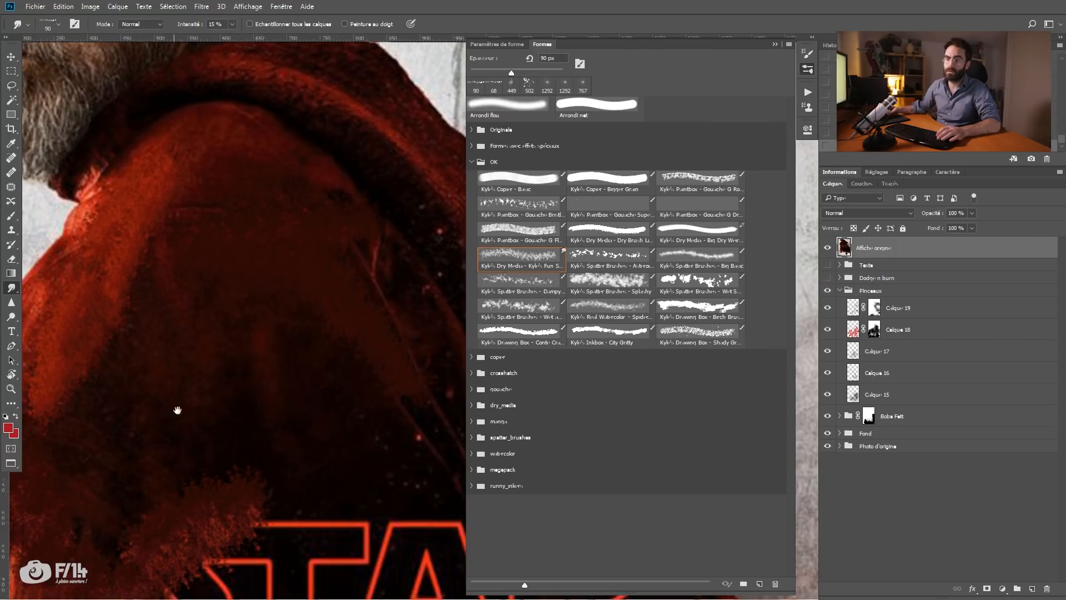
mouse_move(272, 358)
mouse_down()
mouse_move(286, 422)
mouse_move(255, 392)
mouse_move(194, 428)
mouse_move(161, 430)
mouse_up()
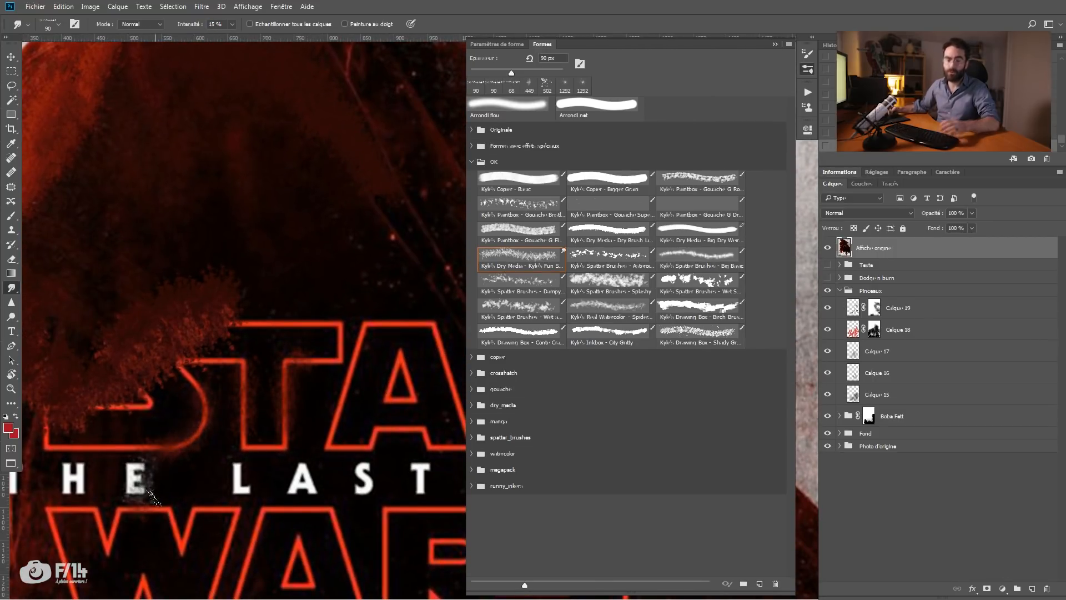
Undo the last smudge strokes on the original poster and hide its layer again.
key(ctrl+z)
key(ctrl+z)
key(ctrl+z)
key(ctrl+z)
key(ctrl+z)
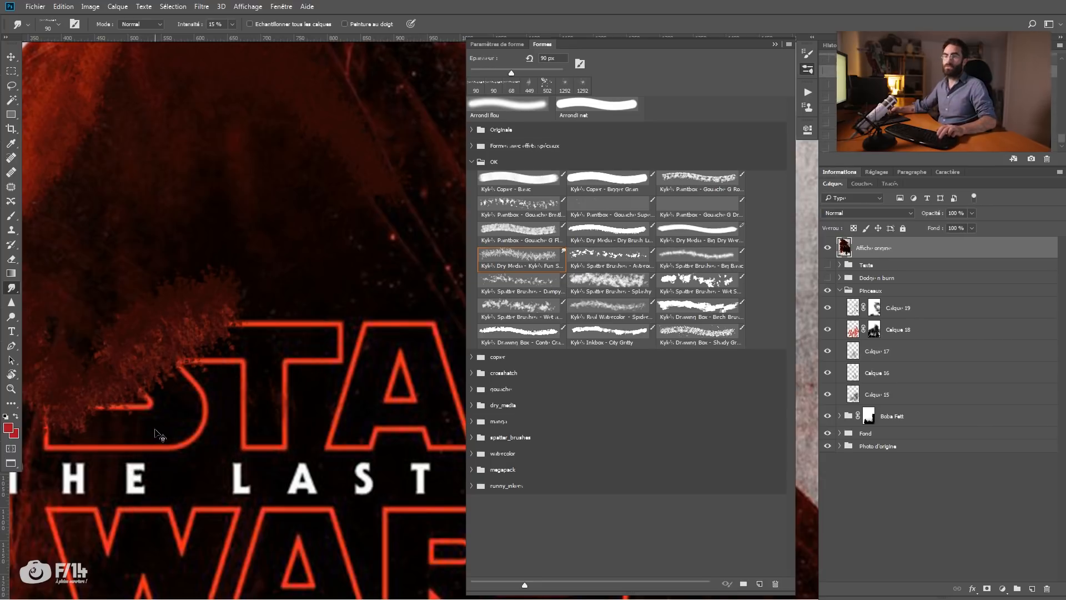
key(z)
drag(278, 277, 212, 283)
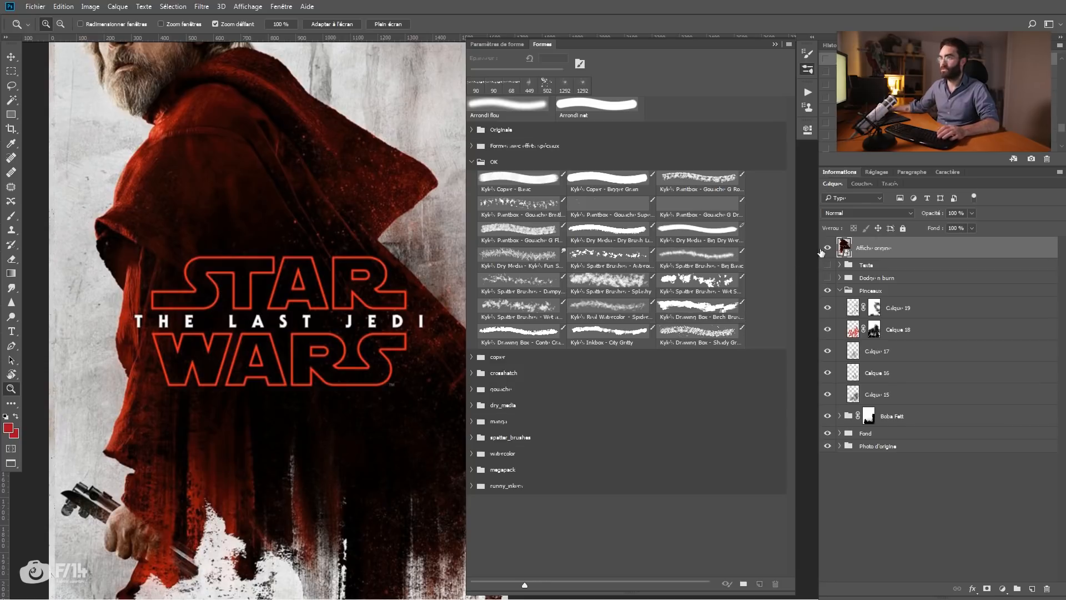
click(827, 248)
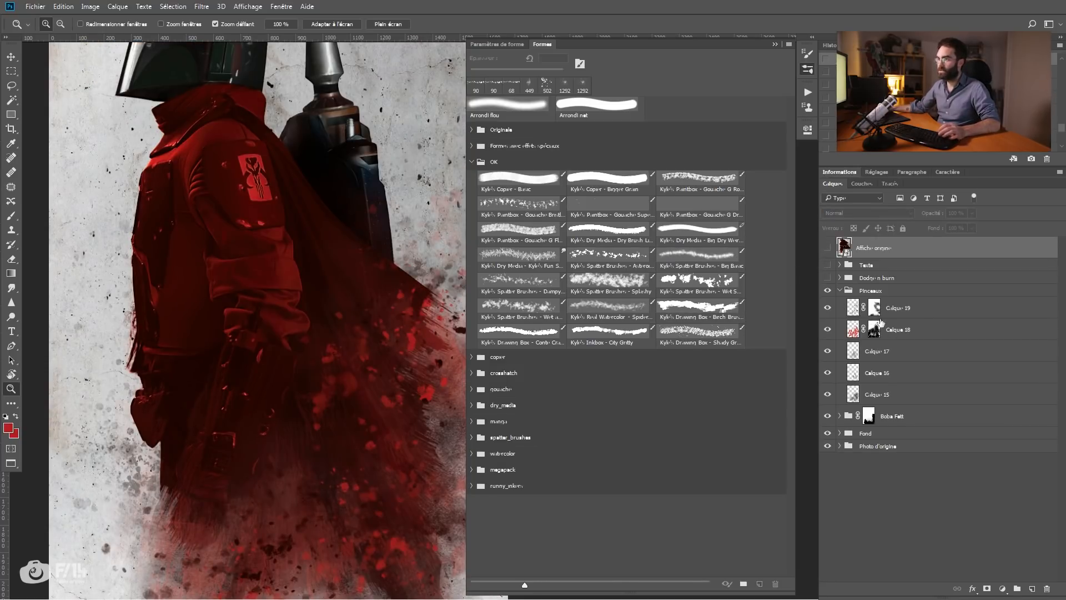
Display the Boba Fett group's mask on its own and smudge its front edge at 90 px and 100 % intensity.
drag(367, 424, 326, 362)
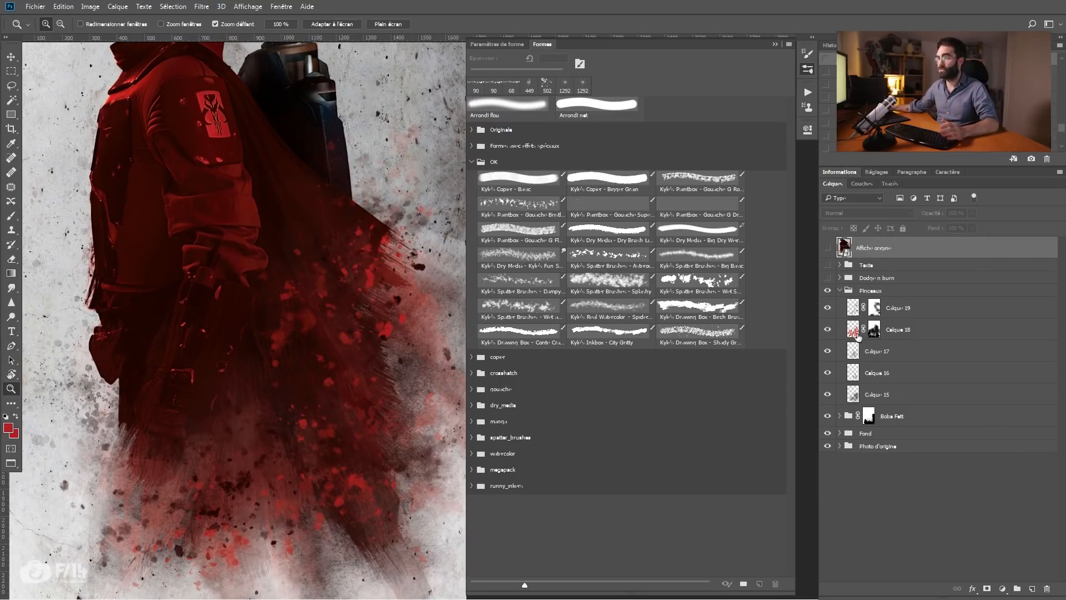
click(858, 313)
drag(343, 293, 329, 300)
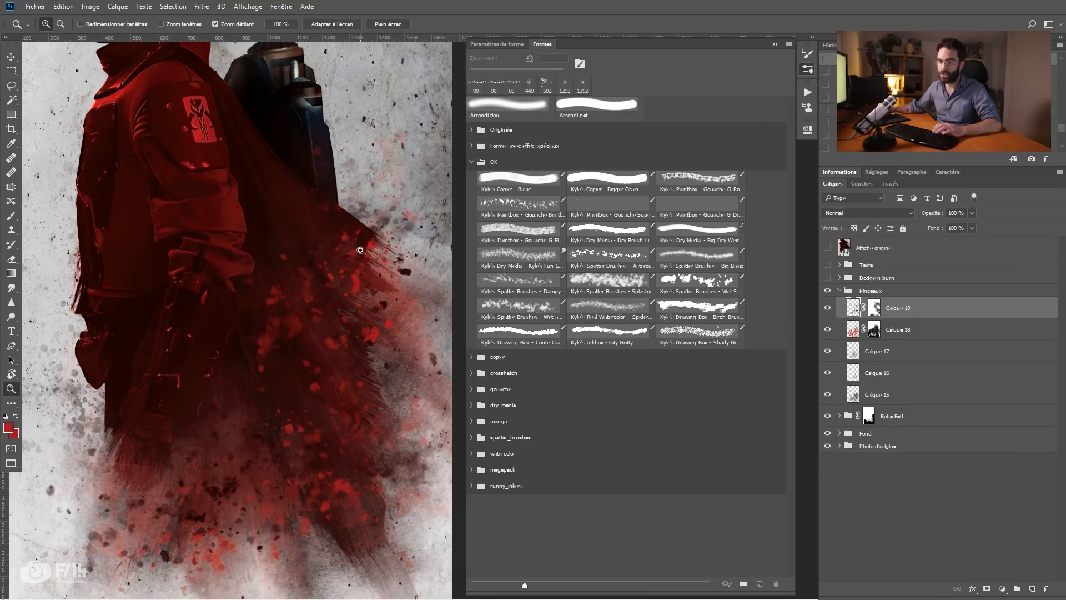
key(r)
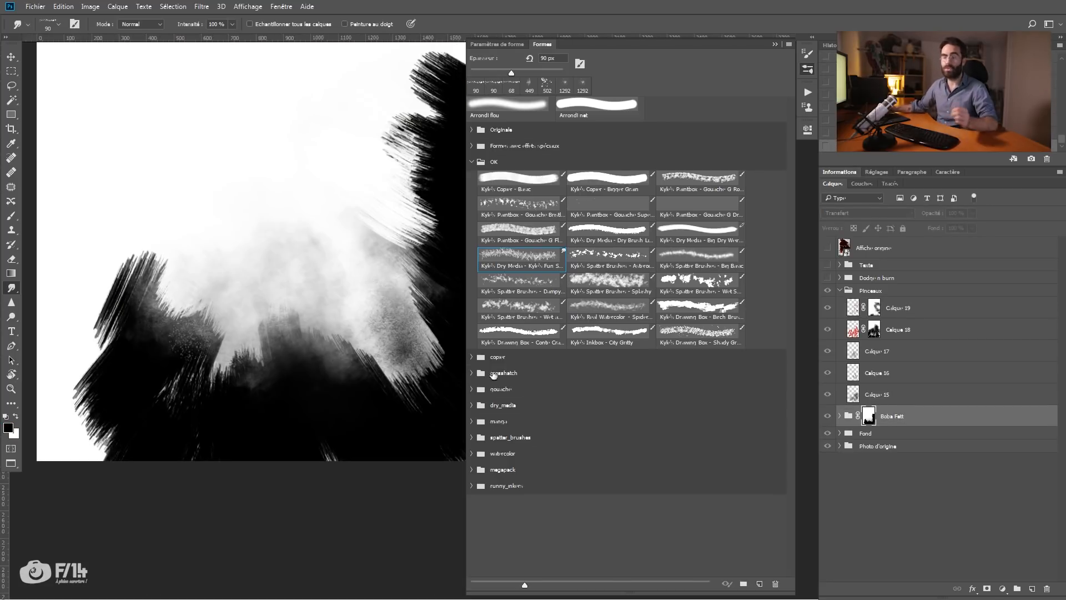
mouse_move(161, 230)
mouse_down()
mouse_move(129, 280)
mouse_move(146, 250)
mouse_move(144, 296)
mouse_move(157, 278)
mouse_move(170, 303)
mouse_move(164, 349)
mouse_up()
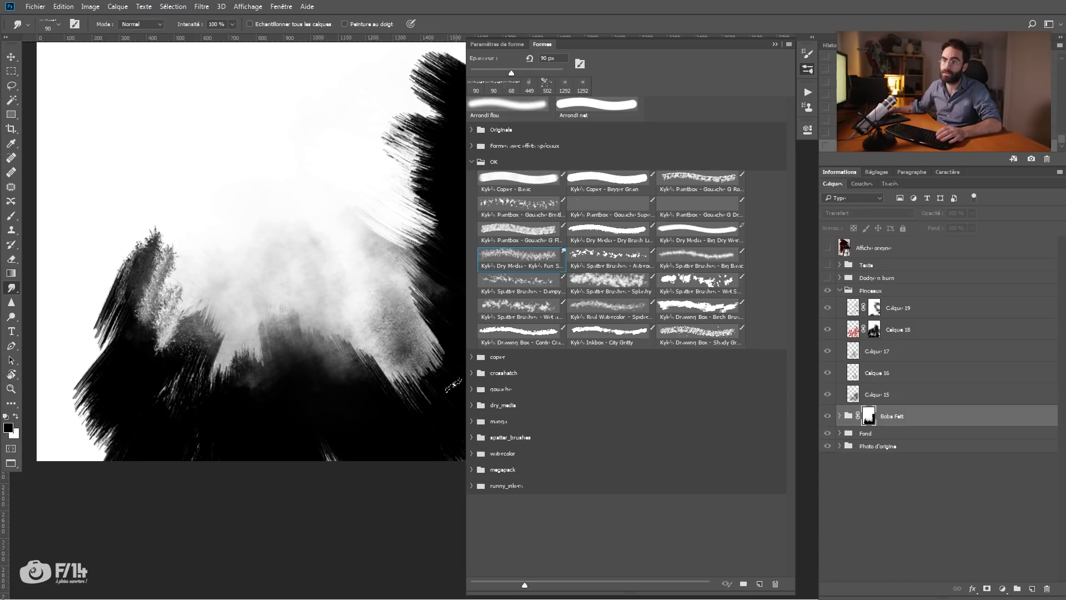
Return to the image view and smudge the Boba Fett mask along the cape's lower front edge.
alt+click(869, 416)
drag(210, 371, 41, 407)
mouse_move(223, 399)
mouse_down()
mouse_move(247, 451)
mouse_move(269, 436)
mouse_up()
mouse_move(198, 376)
mouse_down()
mouse_move(196, 401)
mouse_move(226, 388)
mouse_up()
mouse_move(200, 387)
mouse_down()
mouse_move(191, 408)
mouse_move(155, 326)
mouse_move(225, 440)
mouse_up()
drag(181, 307, 197, 486)
Smudge the Boba Fett mask at 272 px along the cape's back and lower edges to give them a grainy, broken outline.
mouse_move(265, 292)
mouse_down()
mouse_move(282, 328)
mouse_move(230, 334)
mouse_up()
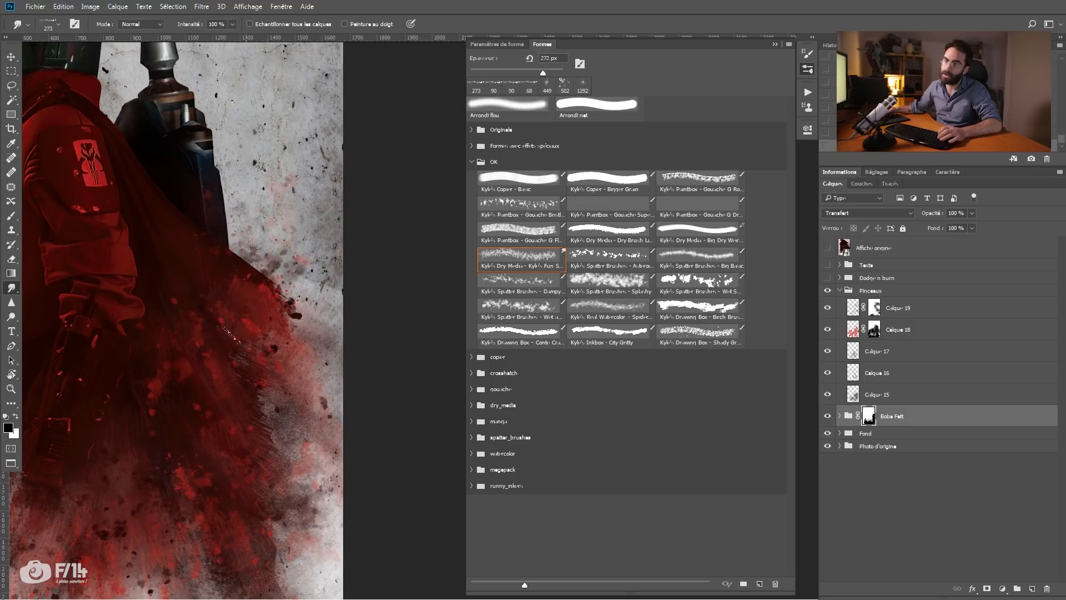
drag(261, 378, 220, 339)
drag(260, 424, 205, 364)
drag(280, 464, 209, 387)
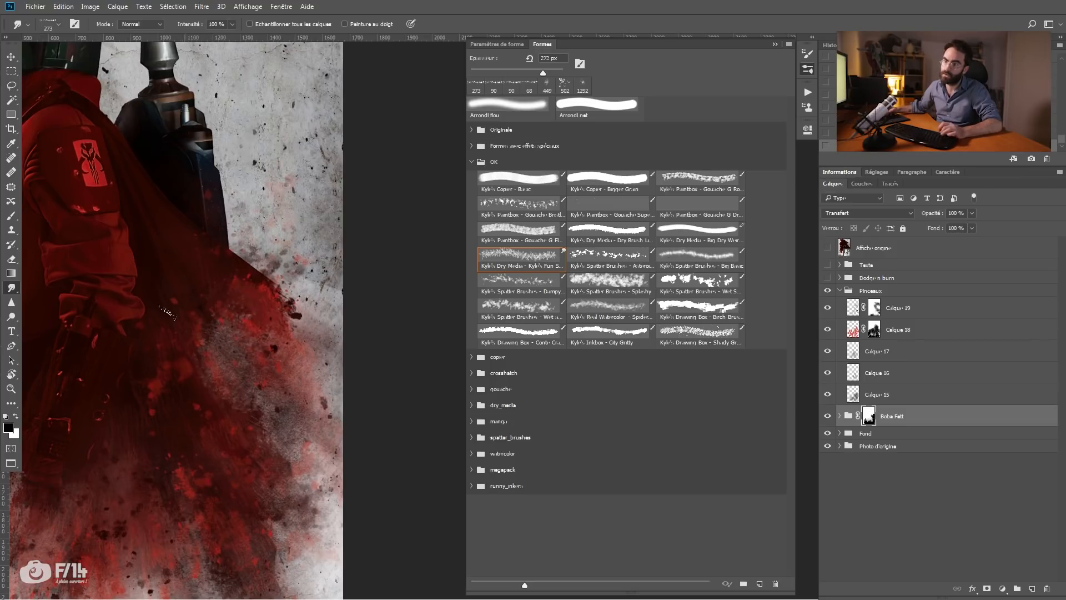
drag(170, 314, 241, 380)
drag(187, 307, 250, 378)
drag(223, 325, 253, 383)
drag(189, 390, 267, 424)
drag(217, 390, 243, 291)
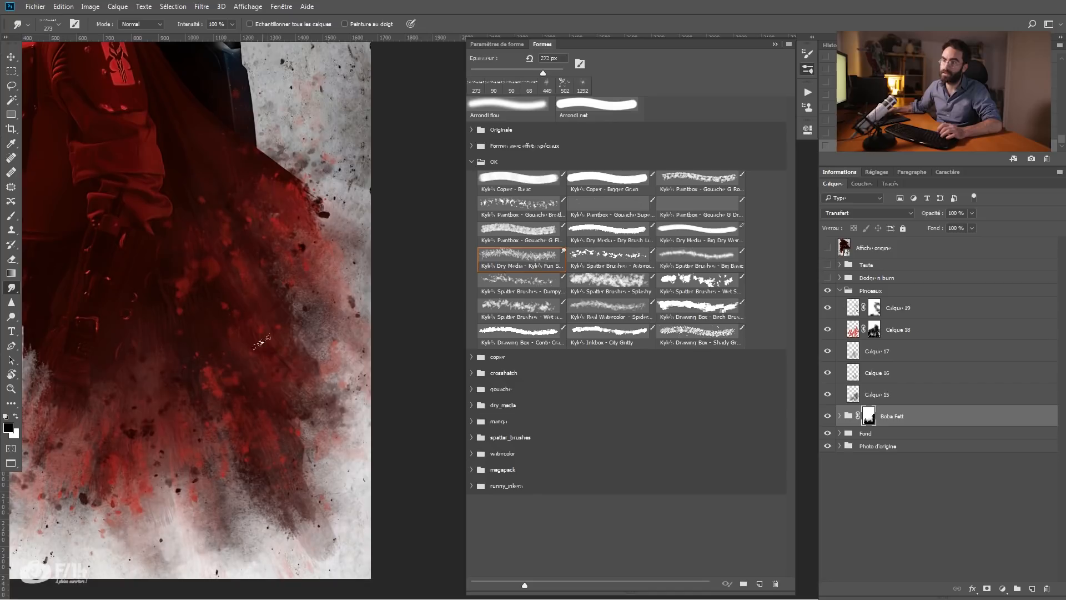
drag(187, 409, 190, 410)
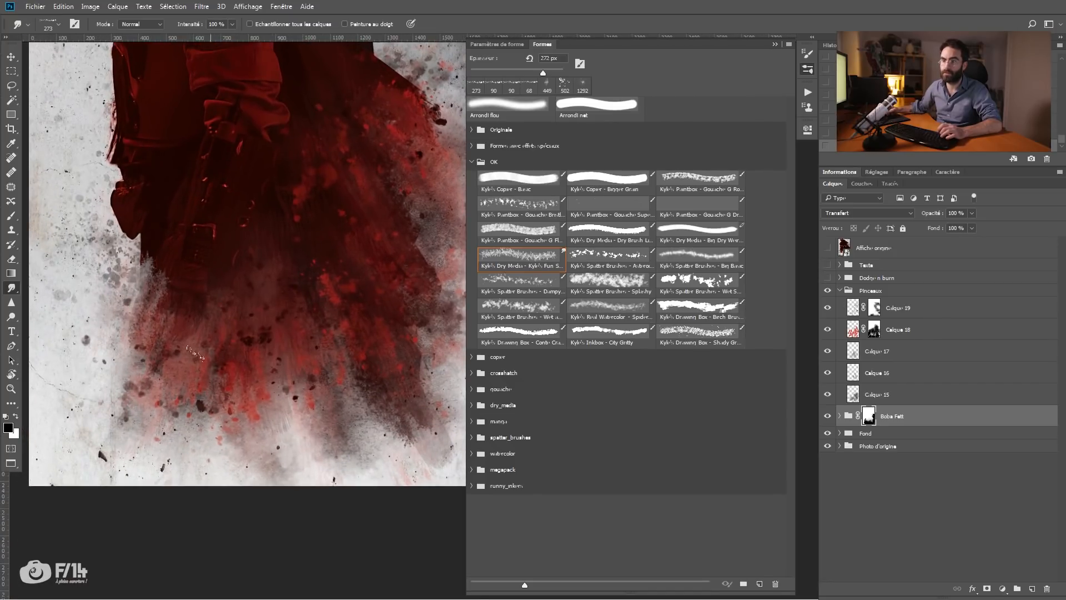
Select the paint of Calque 19 and smudge its splatters near the cape's lower edge.
click(854, 310)
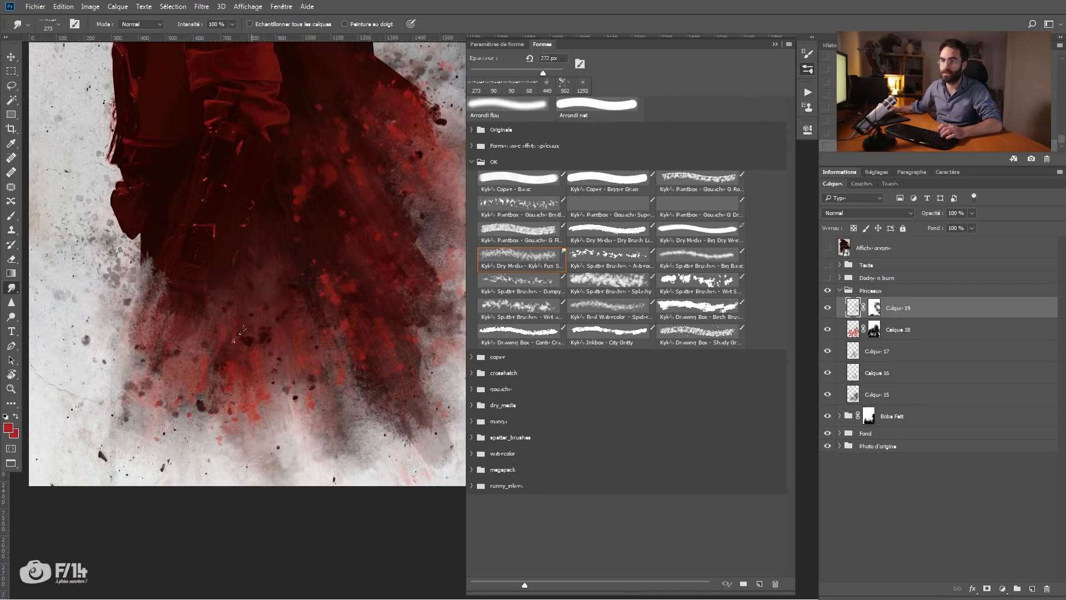
drag(248, 384, 222, 470)
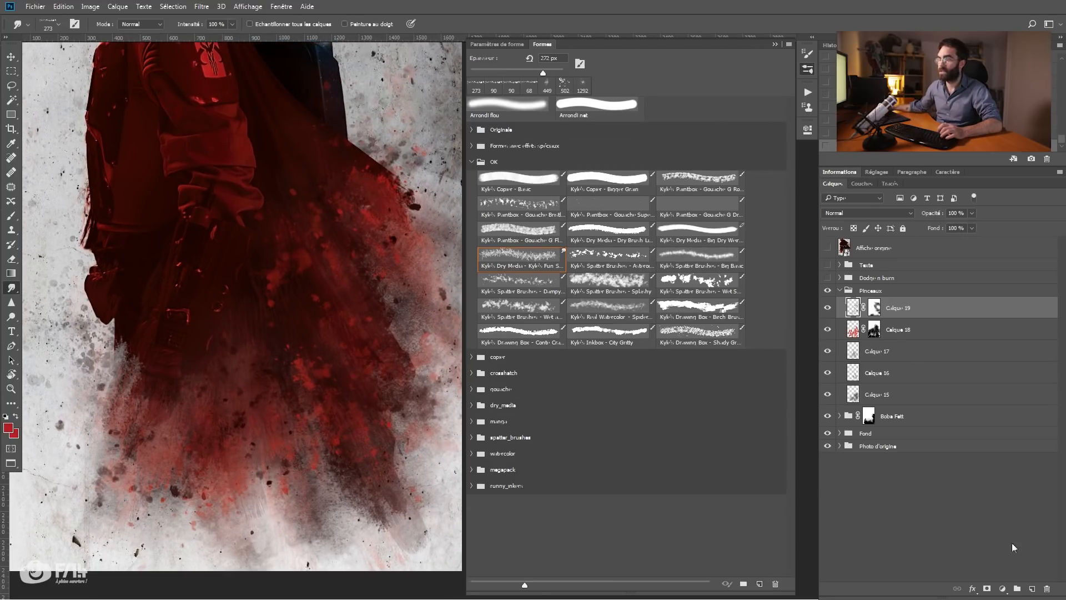
Create an empty layer above Calque 19 and smudge the cape on it with all layers sampled, reducing the size to 199 px.
click(1031, 589)
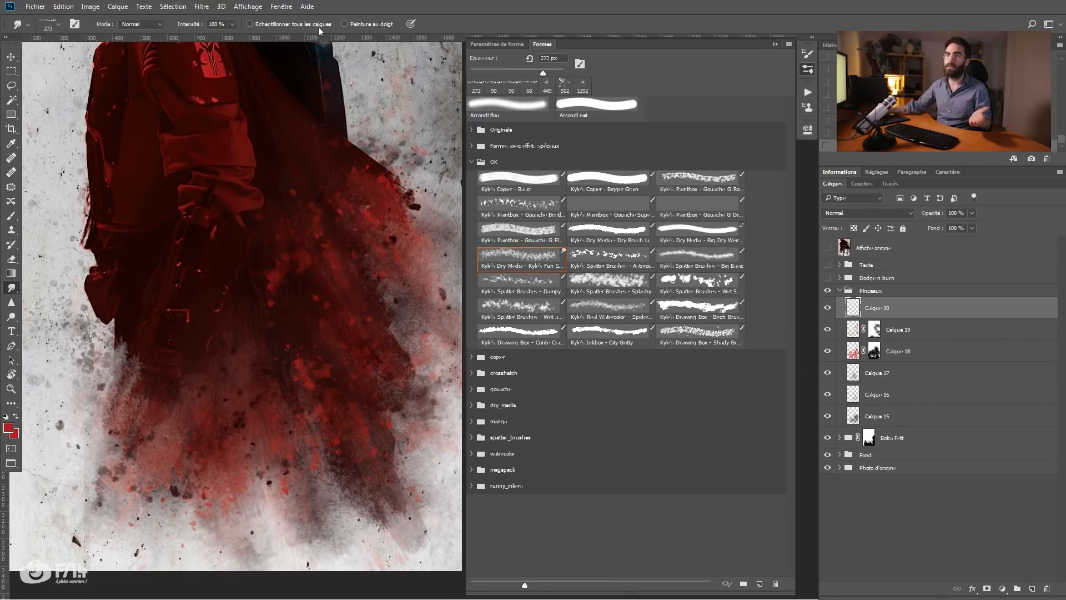
click(286, 24)
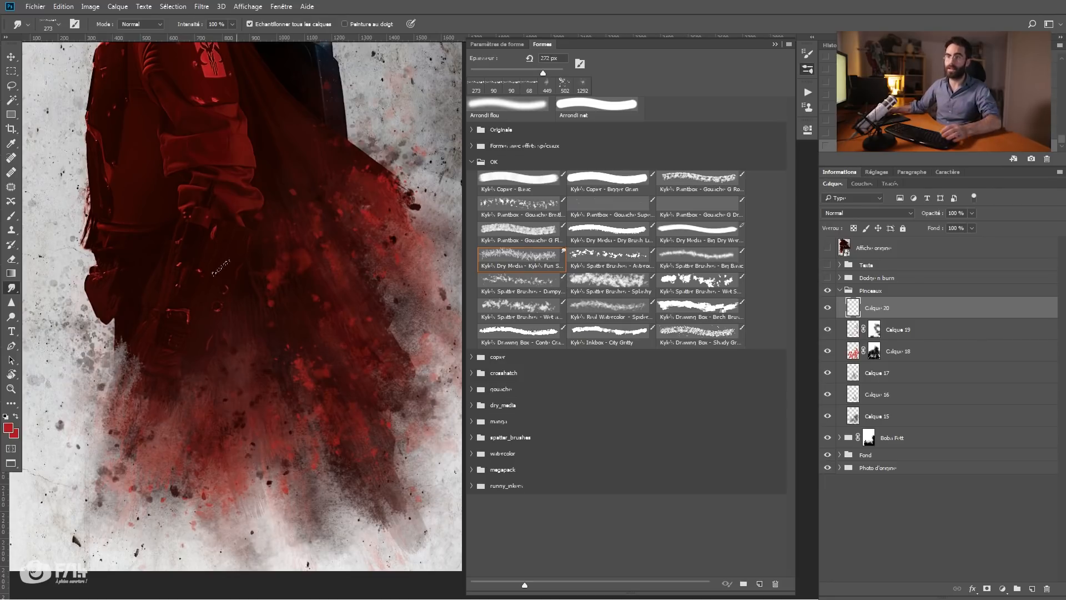
drag(233, 330, 222, 331)
drag(258, 283, 277, 348)
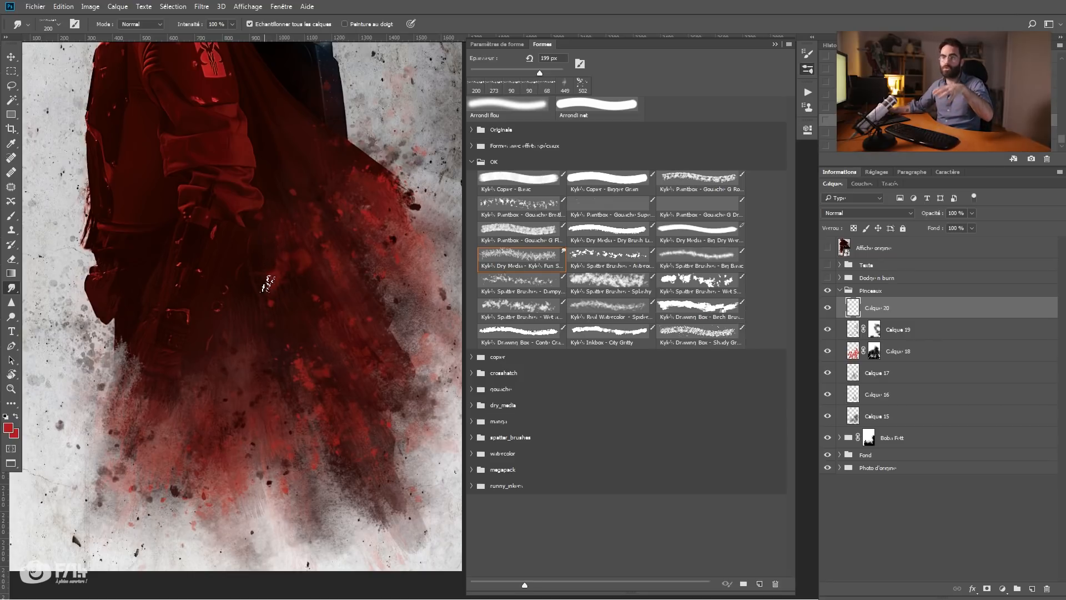
Reselect the Kyle's Fun smudge preset at 90 px and try smudging the cape beside the arm at 9 % intensity.
drag(238, 97, 278, 119)
key(z)
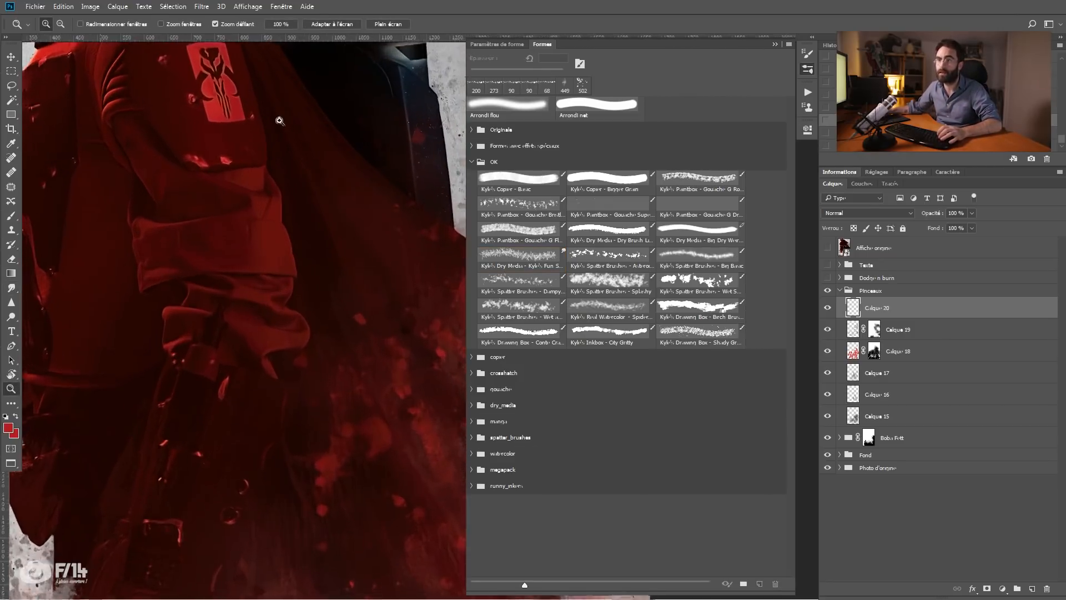
drag(272, 80, 273, 161)
key(r)
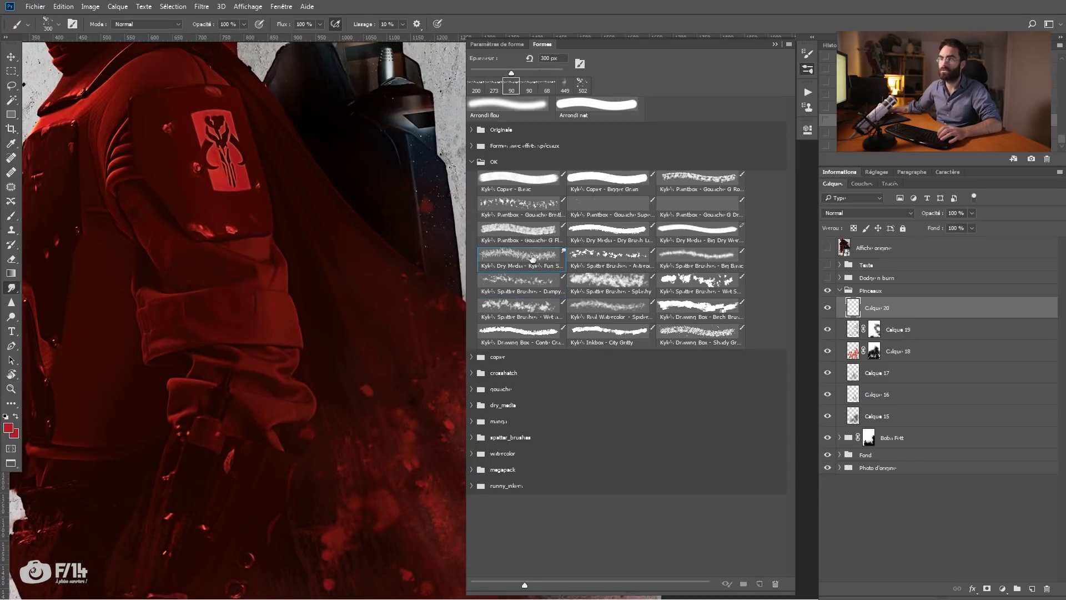
drag(195, 28, 145, 39)
drag(296, 252, 300, 312)
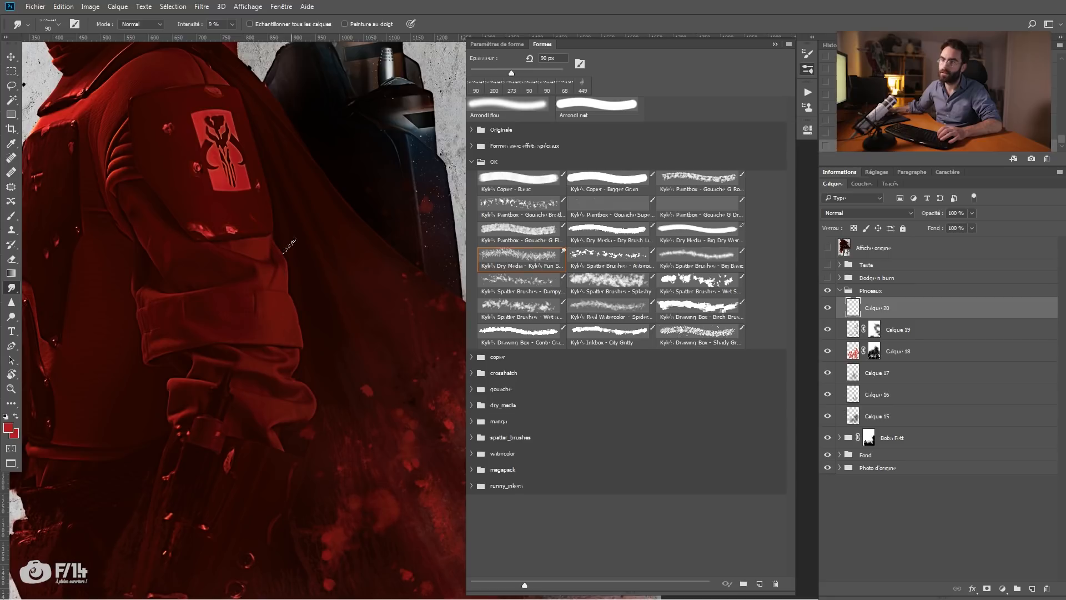
drag(382, 389, 291, 268)
Set the smudge intensity to 23 %, re-enable sampling of all layers and blend the cape behind and below the arm.
drag(187, 27, 195, 29)
click(250, 24)
drag(239, 243, 310, 271)
drag(273, 462, 245, 286)
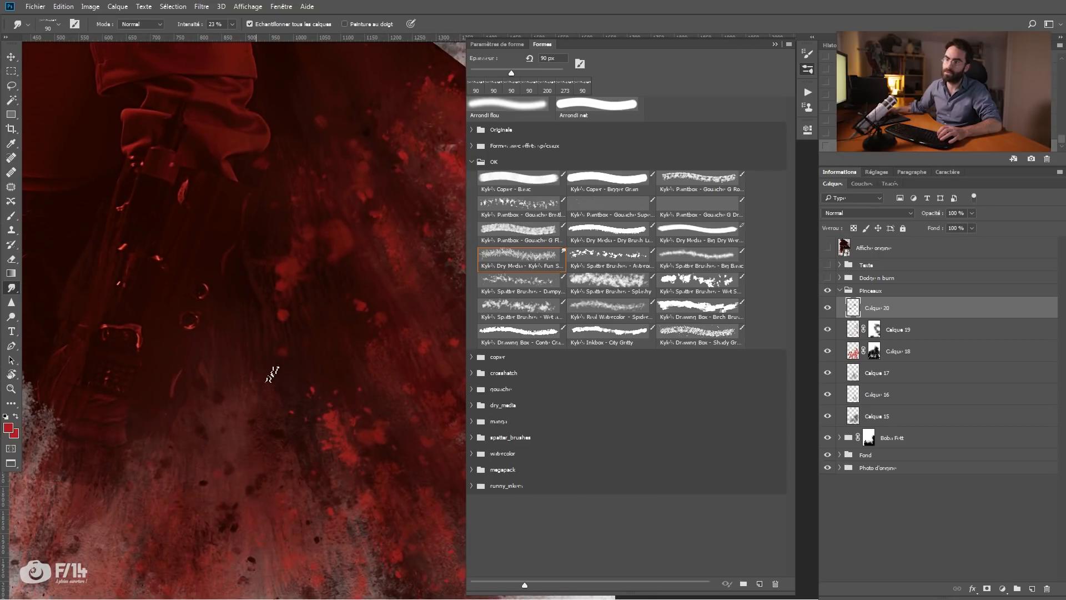
mouse_move(264, 356)
mouse_down()
mouse_move(275, 451)
mouse_move(274, 340)
mouse_move(288, 331)
mouse_up()
Lower the smudge intensity to 6 % and blend the red splatters and folds in the middle of the cape.
key(0)
key(6)
drag(268, 248, 235, 269)
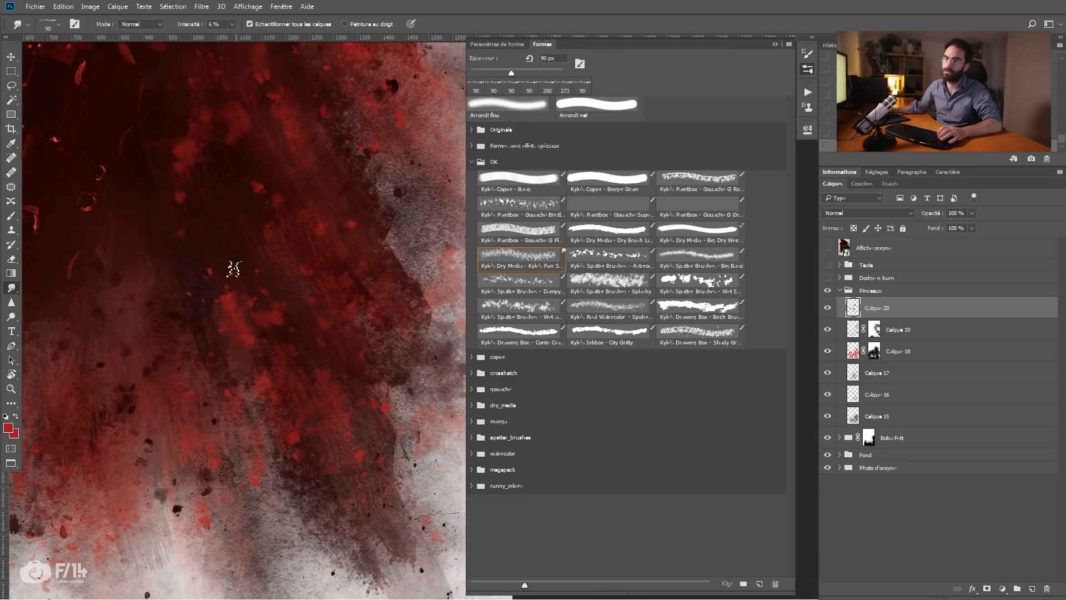
drag(244, 461, 309, 326)
drag(309, 183, 155, 488)
Raise the smudge intensity to 100 % and smudge the splatters along the cape's back edge on Calque 20.
key(0)
key(7)
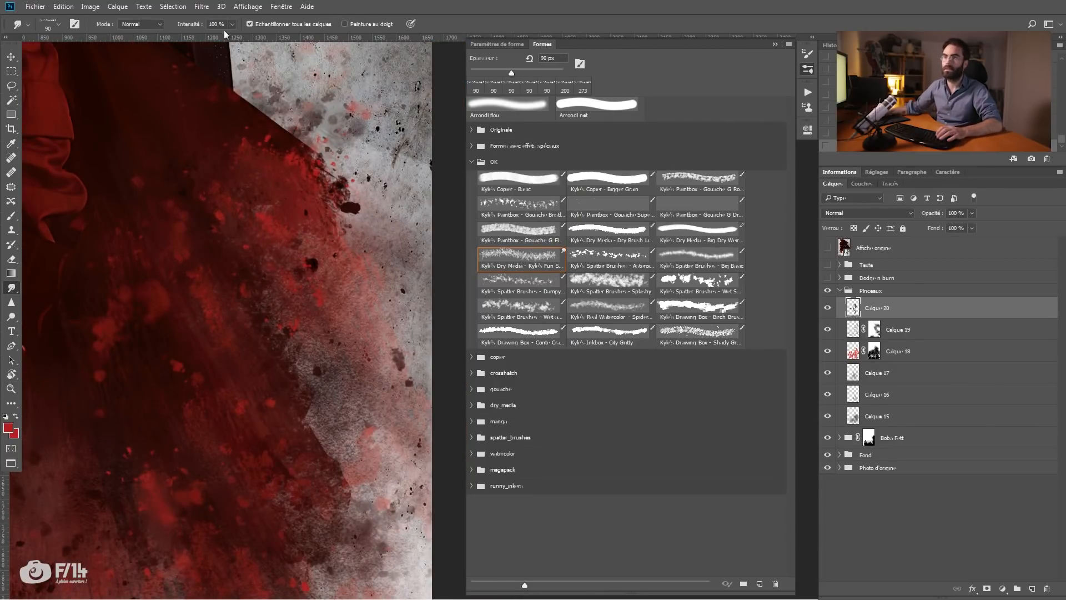
drag(337, 197, 272, 123)
drag(349, 397, 313, 428)
drag(406, 322, 323, 169)
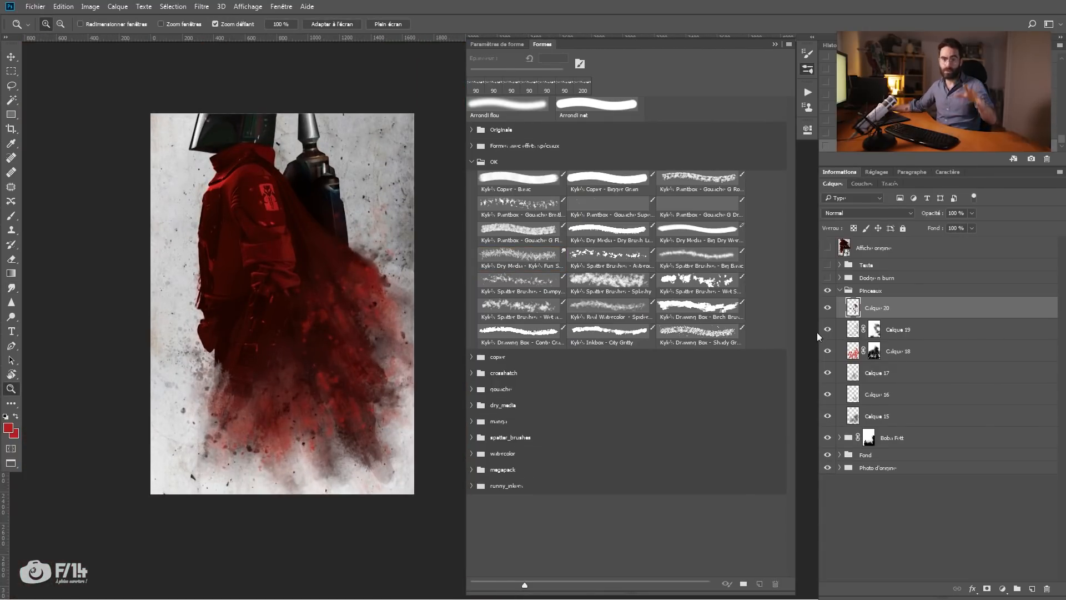
Select Calque 19, collapse the Pinceaux group and expand the Dodge n burn group to show its layers.
click(854, 331)
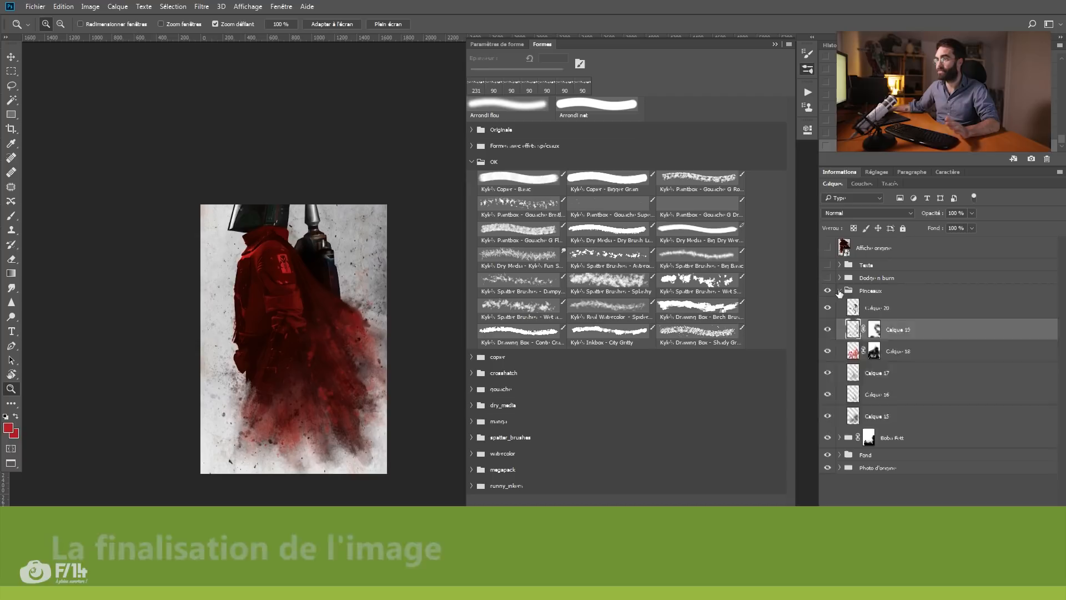
click(840, 290)
click(840, 278)
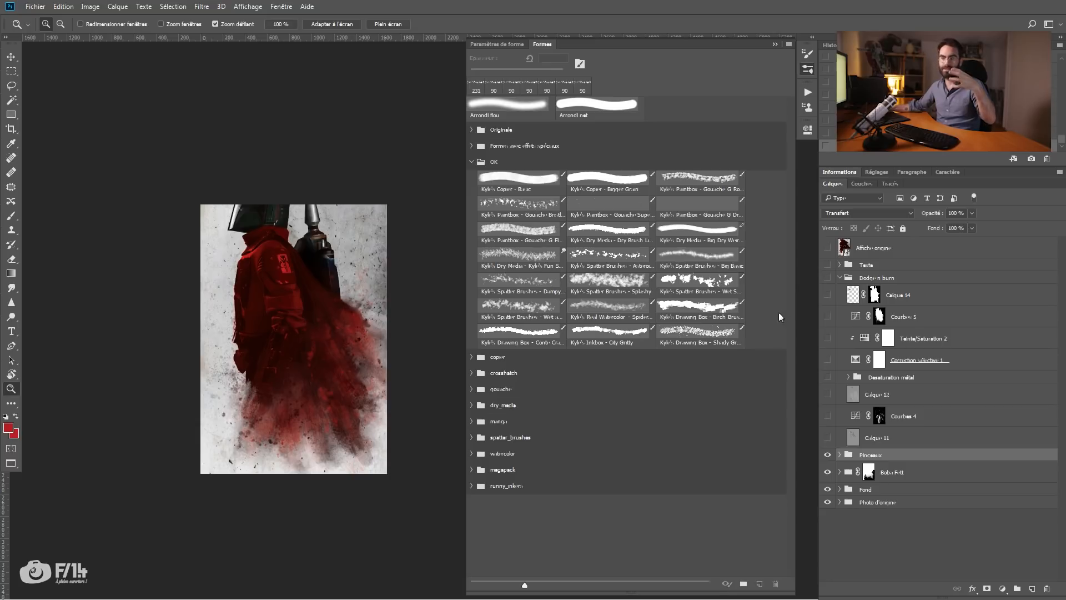
Make Calque 11 and Courbes 4 visible in the Dodge n burn group and open the Courbes 4 curve settings.
click(828, 438)
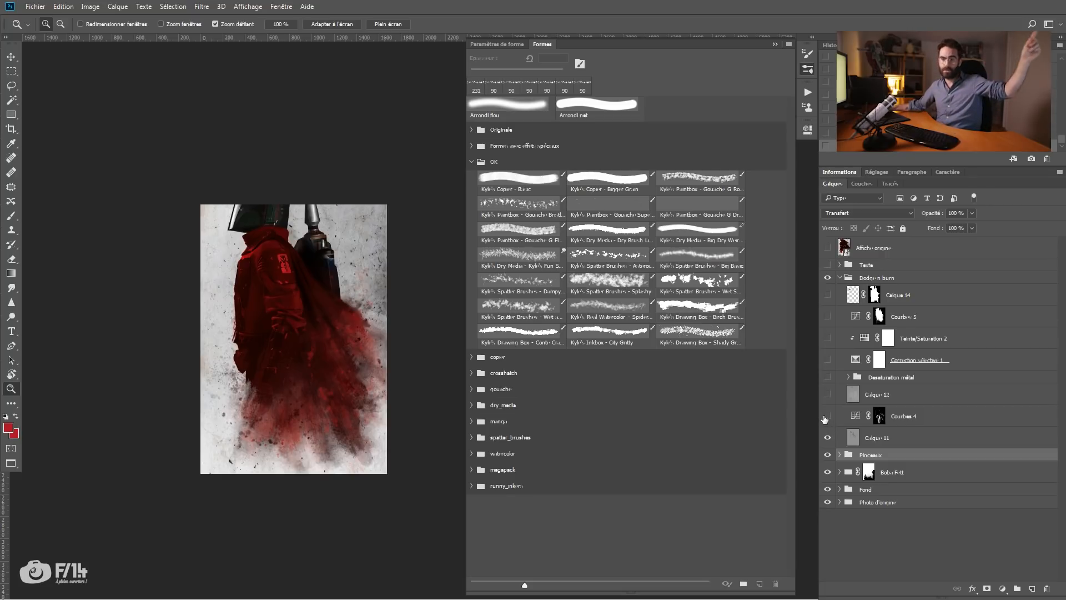
click(827, 417)
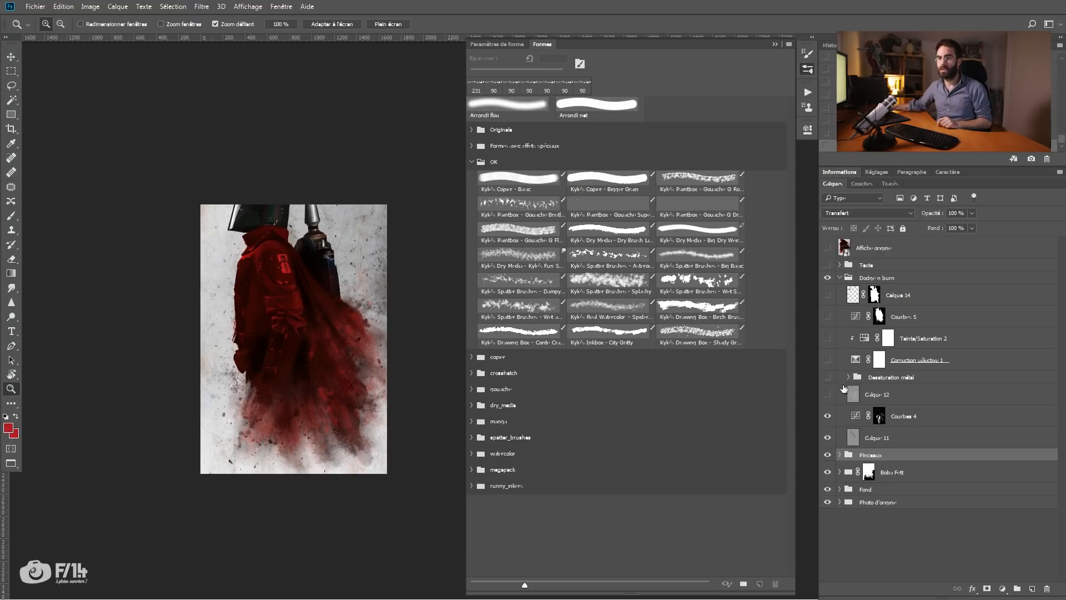
click(853, 416)
double_click(855, 417)
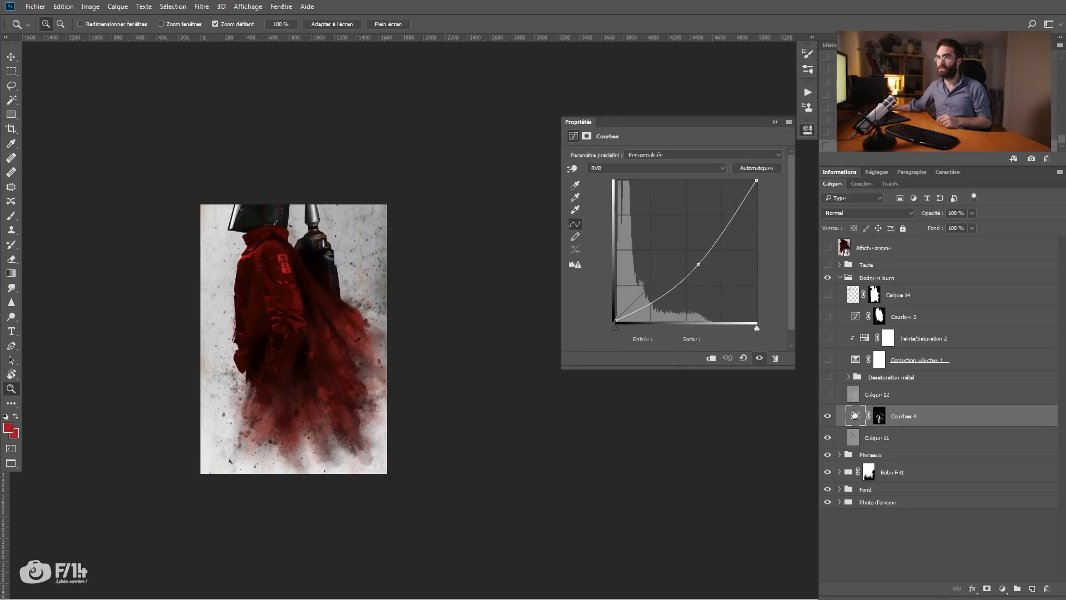
Show Calque 12, expand the Desaturation métal group and toggle its visibility to compare, leaving it shown.
click(828, 394)
click(847, 377)
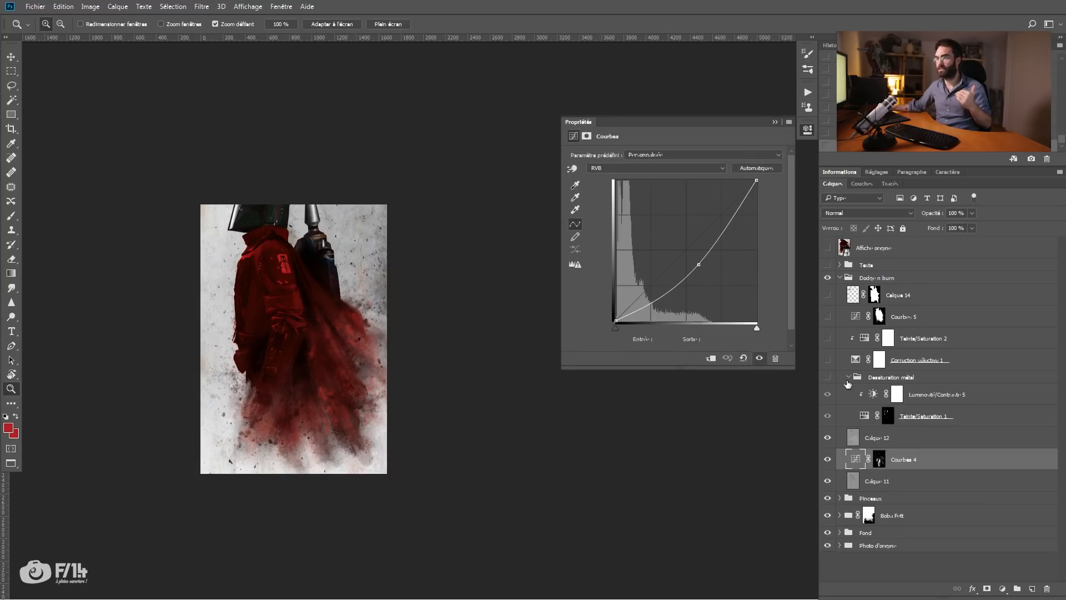
click(827, 378)
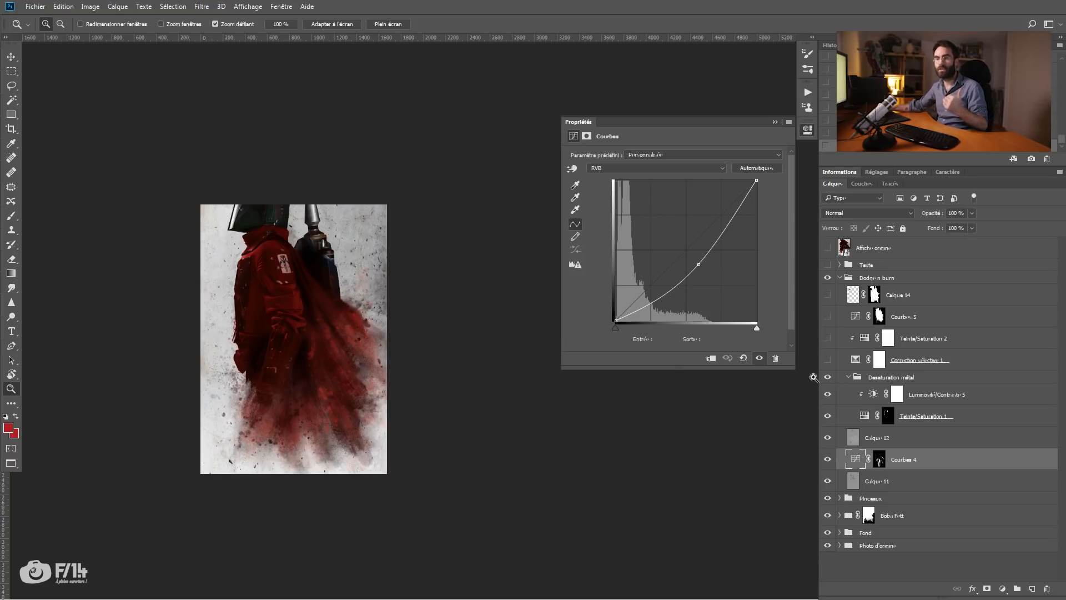
click(828, 379)
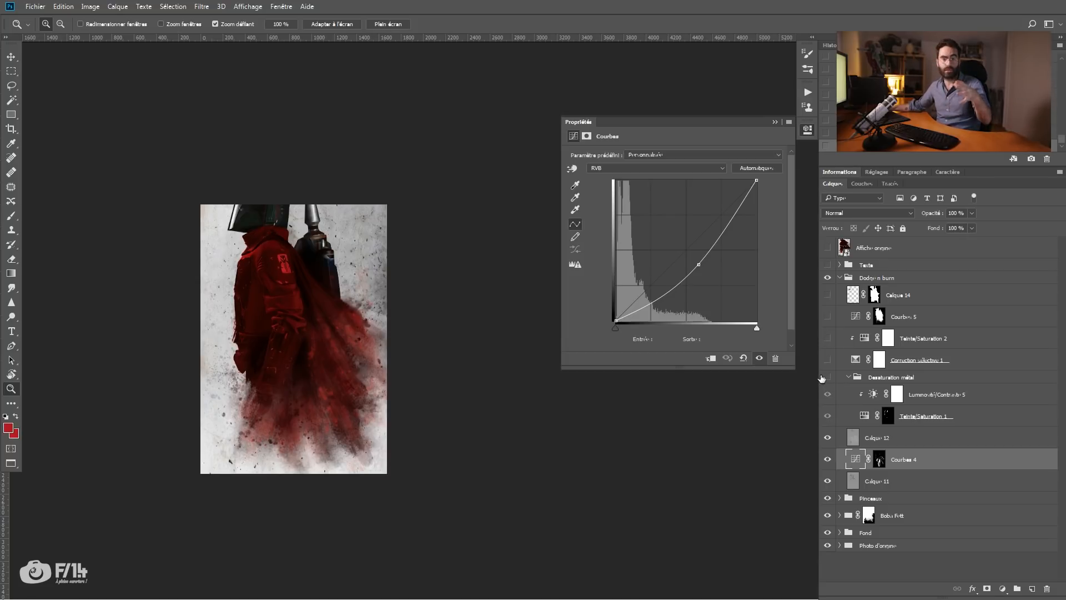
click(827, 380)
Show Correction sélective 1, Teinte/Saturation 2 and Courbes 5, and display the Courbes 5 curve settings.
drag(827, 360, 827, 338)
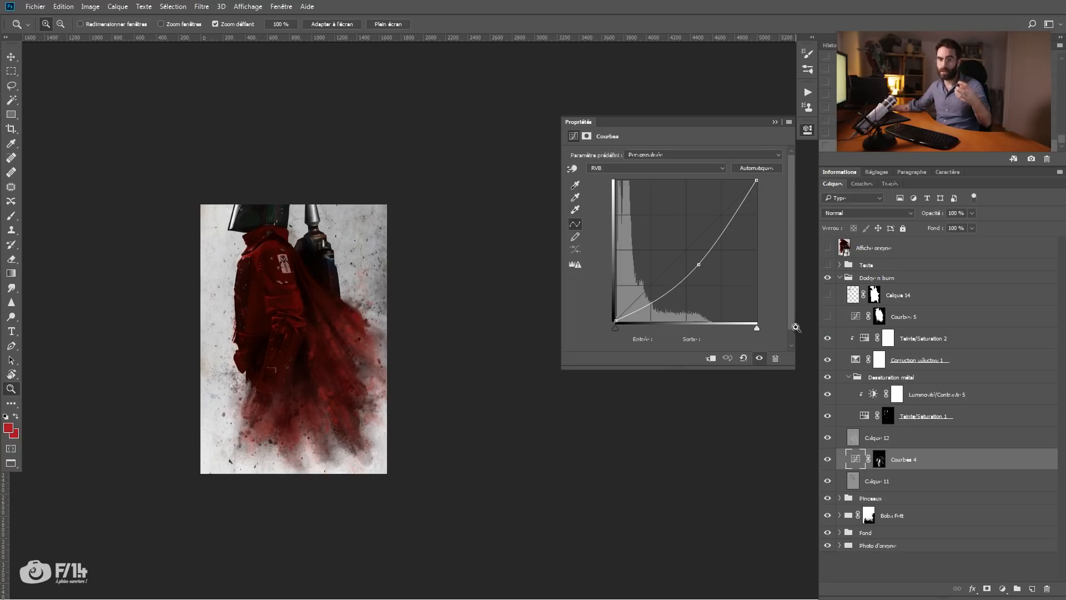
click(827, 316)
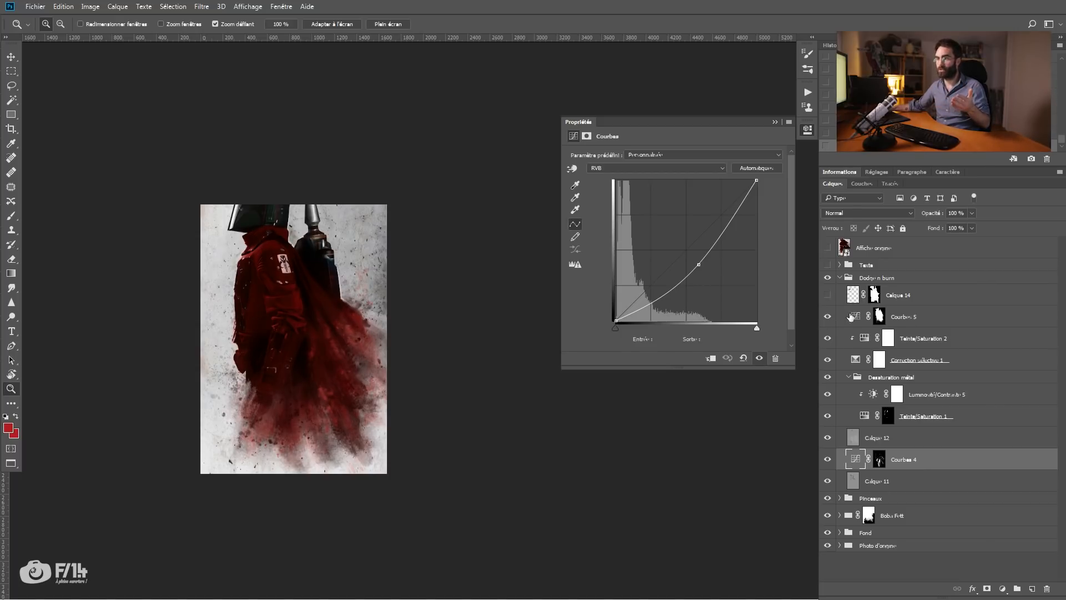
click(849, 317)
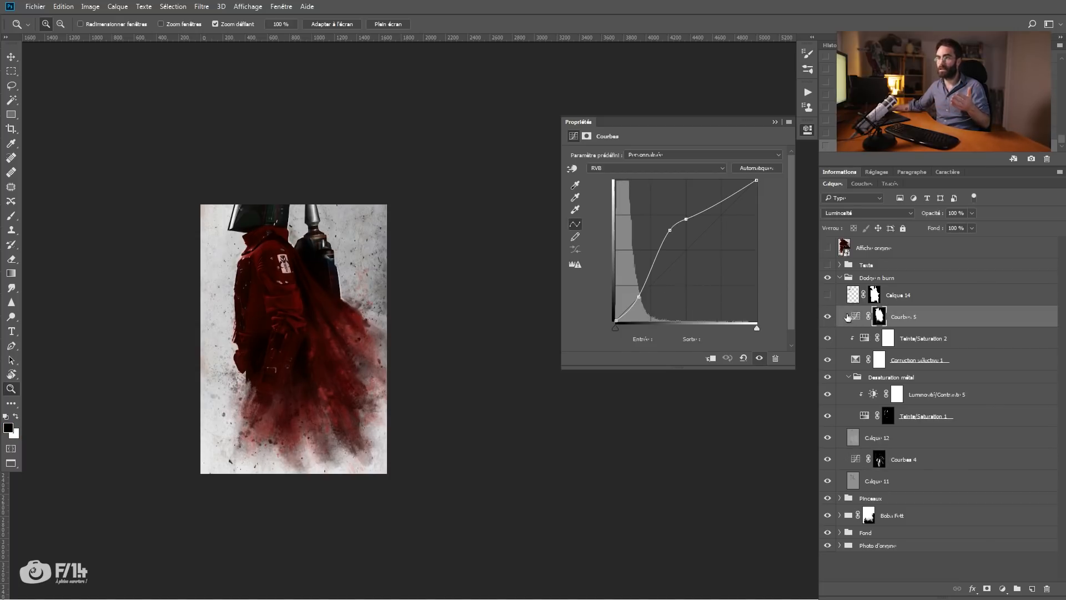
Make Calque 14 visible and toggle the Dodge n burn group to compare the poster with and without its corrections.
click(829, 279)
click(828, 279)
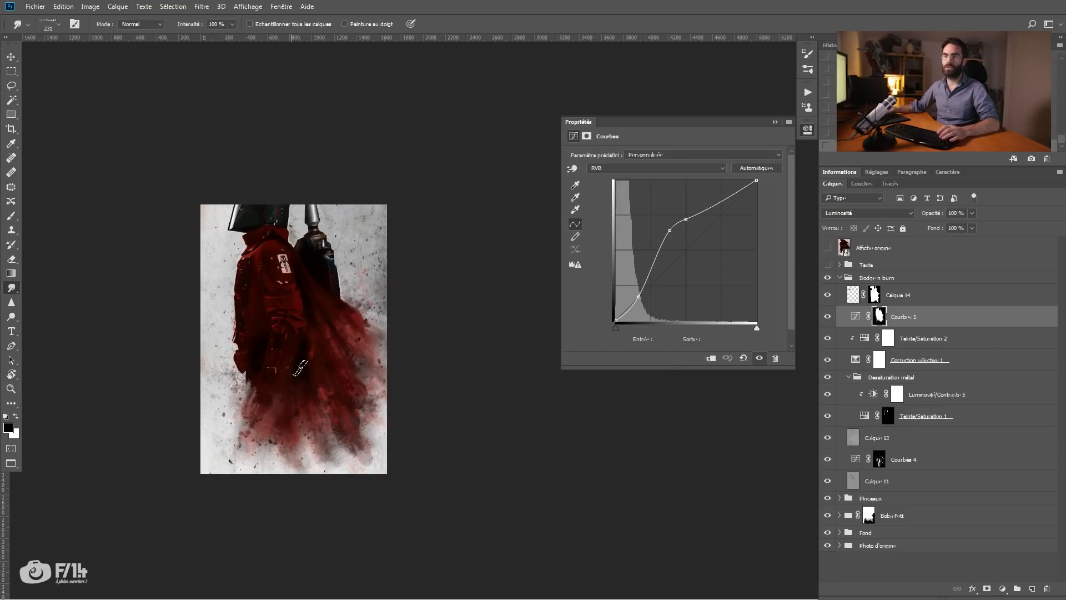
click(336, 357)
mouse_move(337, 356)
mouse_down()
mouse_move(354, 357)
mouse_move(318, 348)
mouse_up()
click(828, 277)
click(828, 278)
click(827, 277)
click(828, 277)
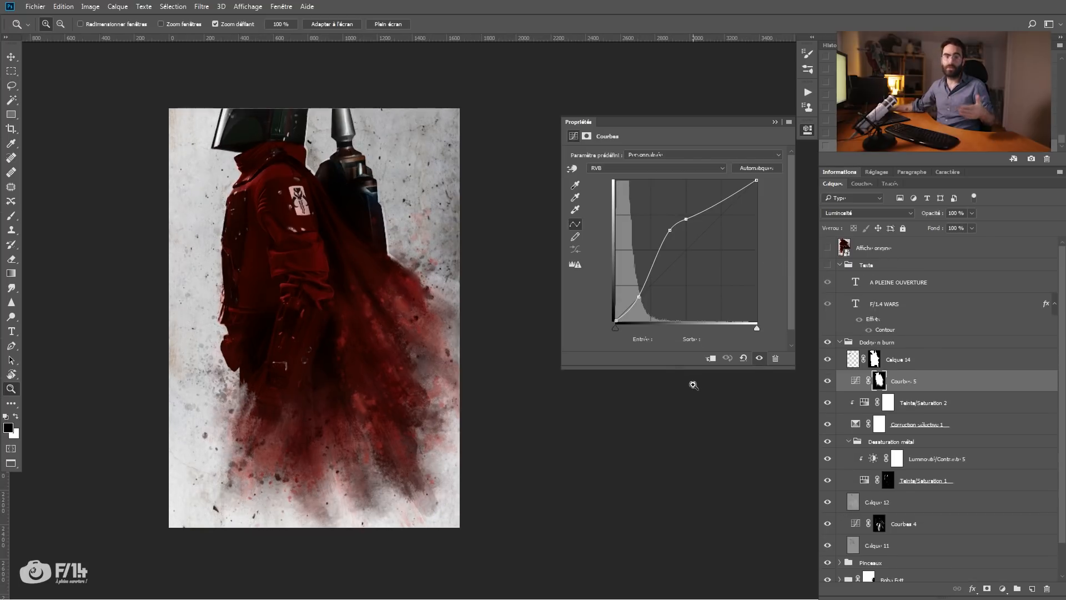
Show the Texte group and open the F/1.4 WARS text layer to check its font settings, leaving the text as is.
click(828, 265)
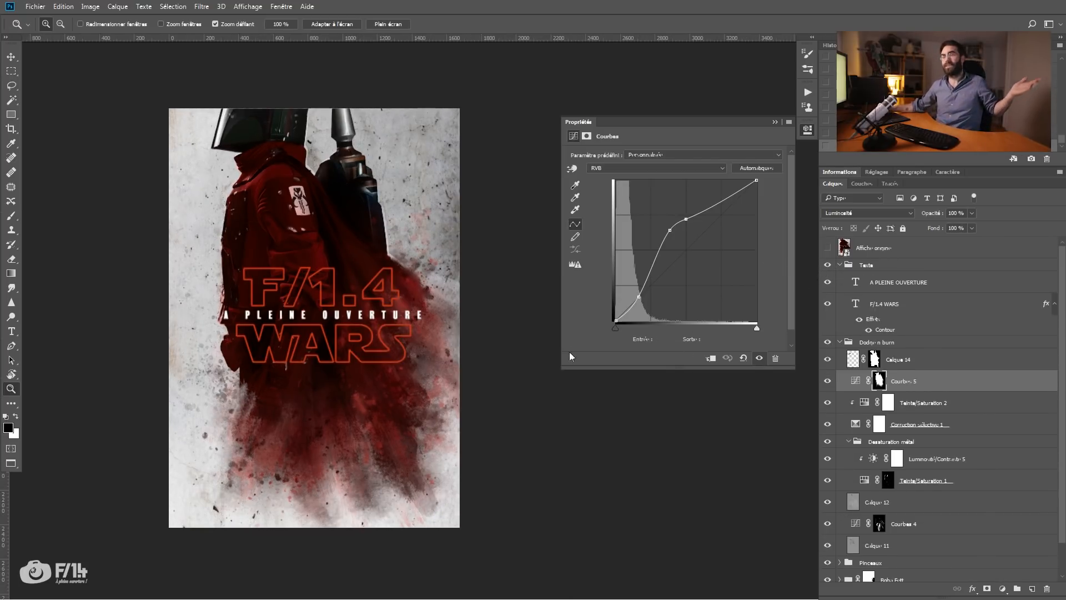
click(854, 306)
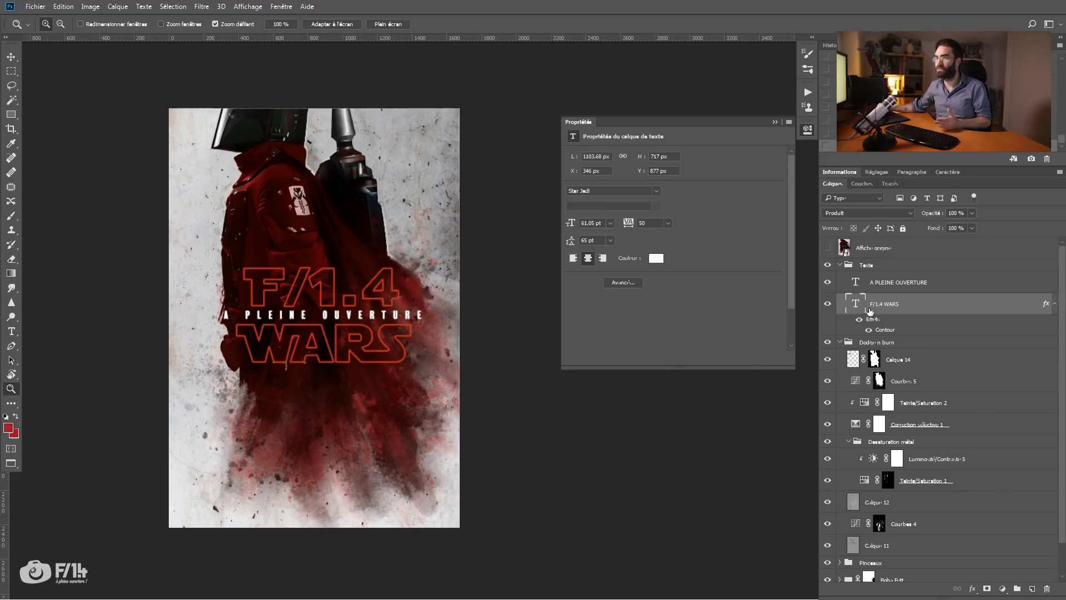
double_click(855, 307)
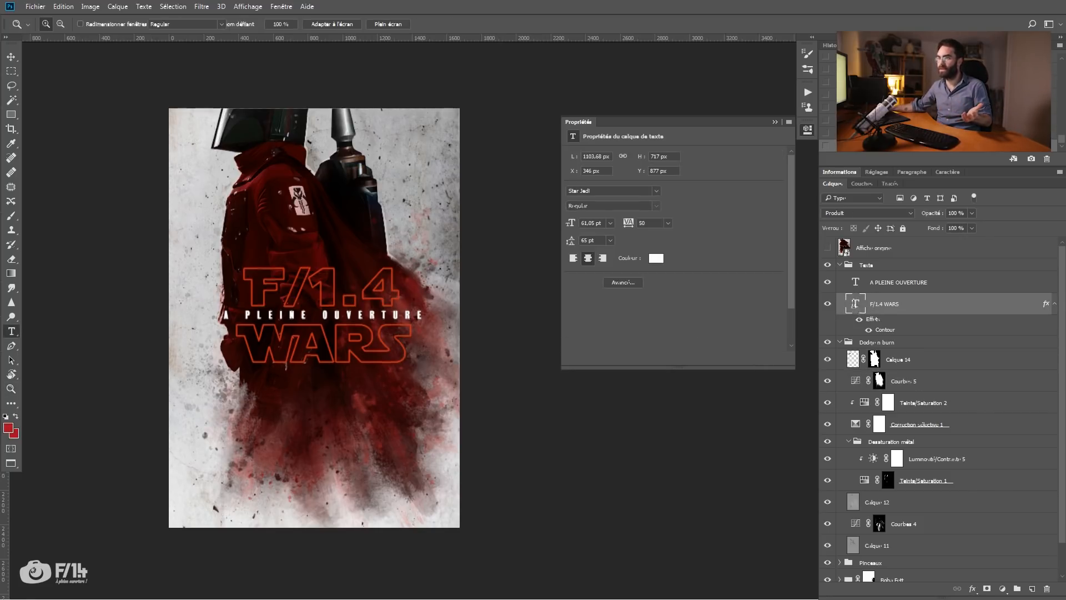
click(381, 289)
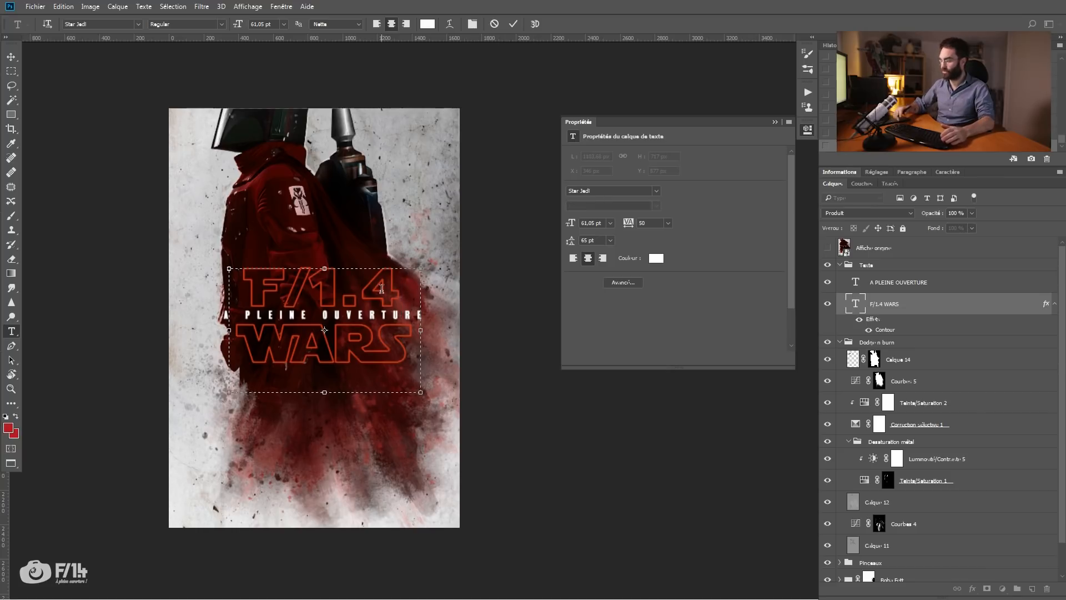
key(ctrl+Return)
Examine the title and painted cape on the finished poster up close and as a whole.
drag(301, 279, 287, 285)
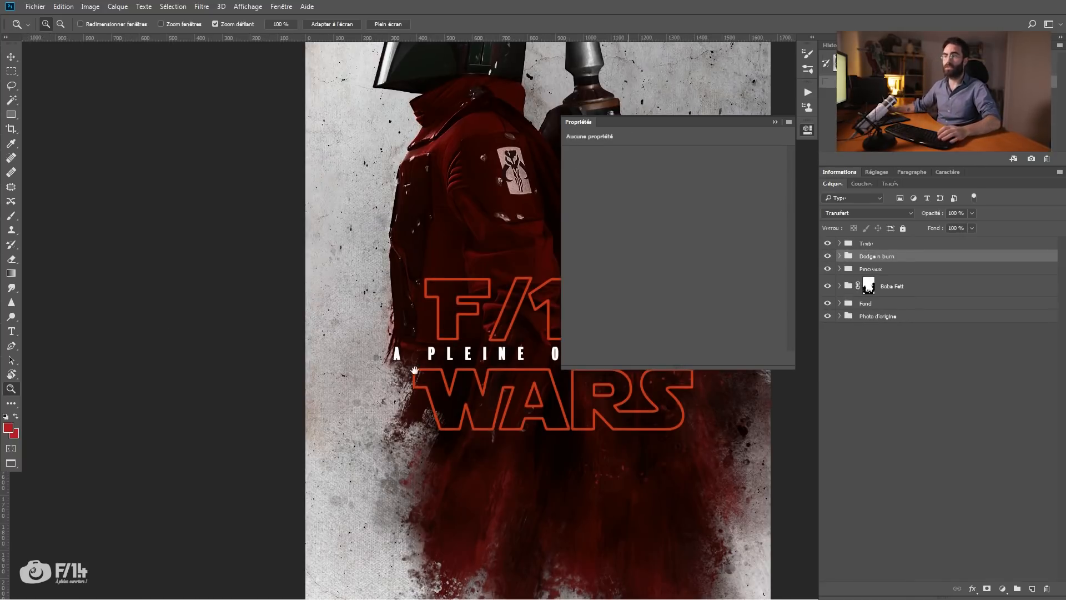
drag(457, 351, 356, 325)
drag(355, 322, 297, 302)
drag(325, 298, 343, 300)
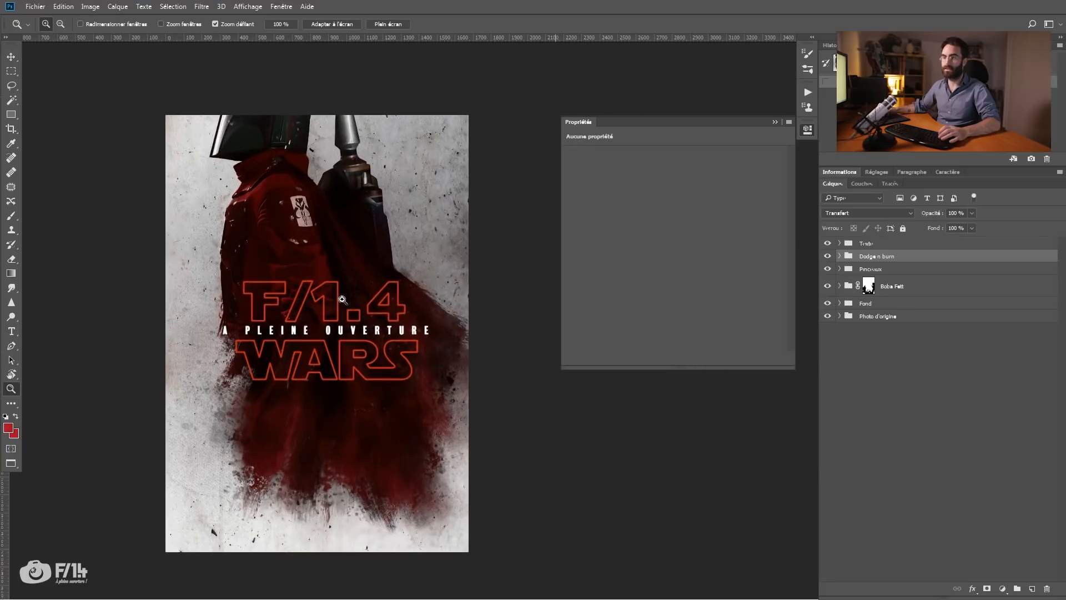